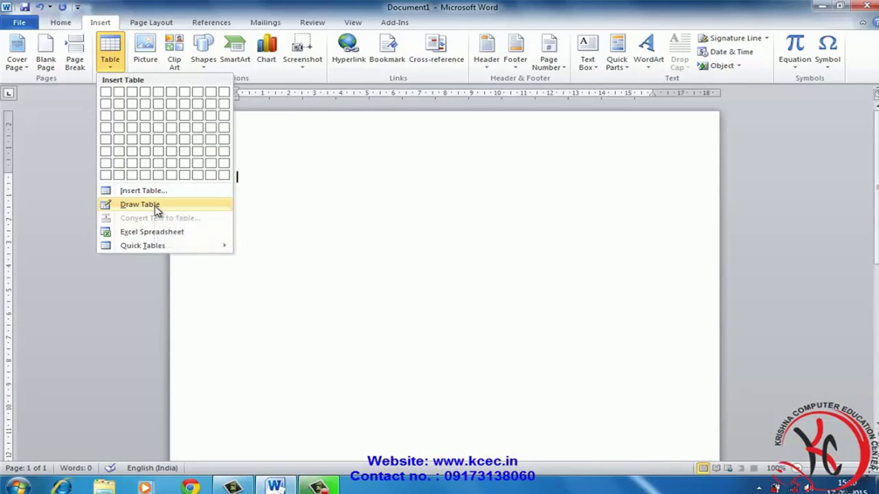
Hand-draw a table outline, then add five column lines and two row lines for 6 columns × 3 rows
{"action": "left_click", "coordinate": [154, 205]}
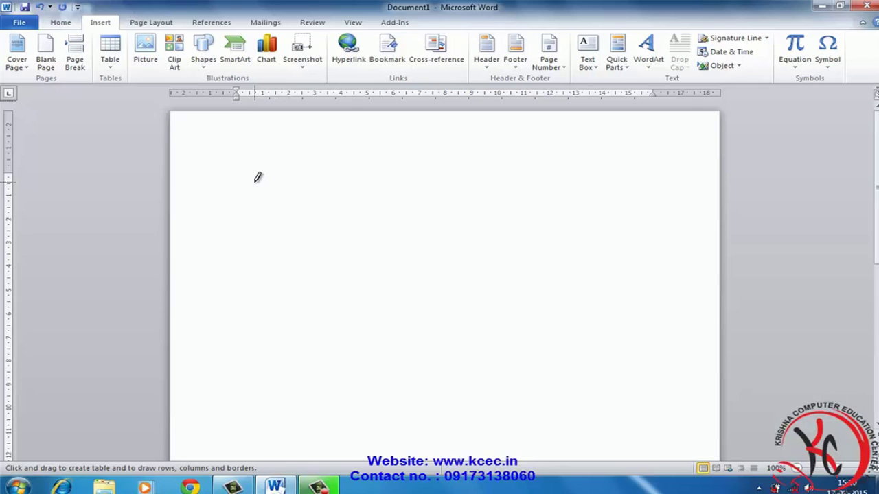
{"action": "mouse_move", "coordinate": [236, 178]}
{"action": "left_mouse_down"}
{"action": "mouse_move", "coordinate": [390, 291]}
{"action": "mouse_move", "coordinate": [631, 355]}
{"action": "left_mouse_up"}
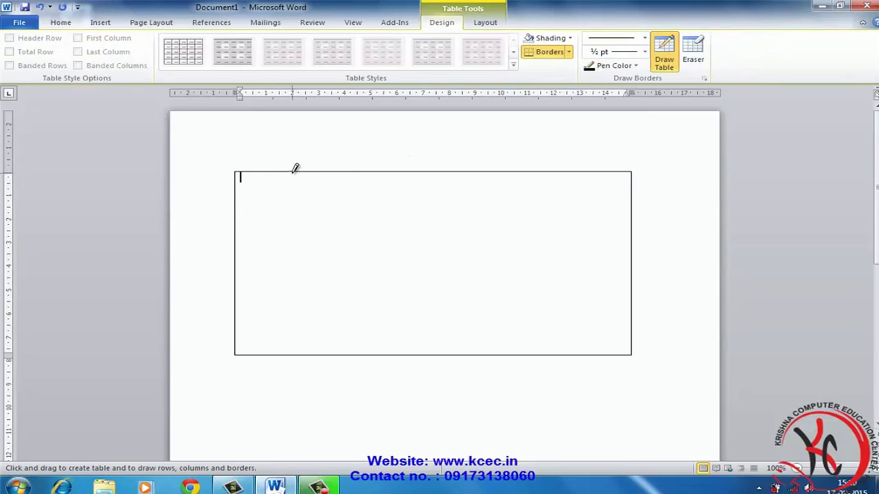
{"action": "left_click_drag", "start_coordinate": [294, 171], "coordinate": [302, 288]}
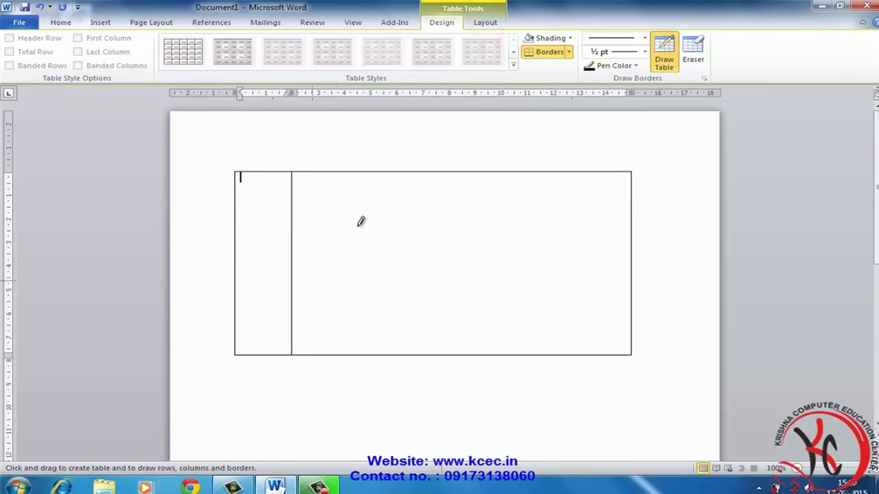
{"action": "left_click_drag", "start_coordinate": [365, 168], "coordinate": [369, 338]}
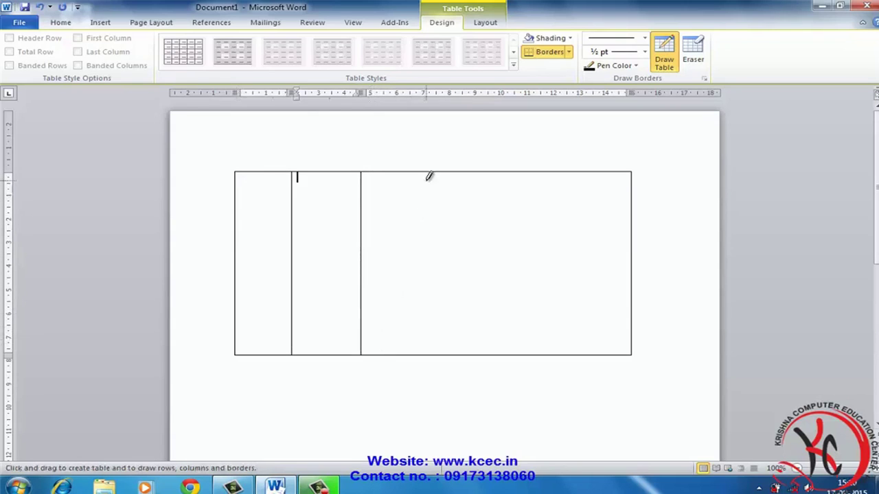
{"action": "left_click_drag", "start_coordinate": [429, 170], "coordinate": [435, 302]}
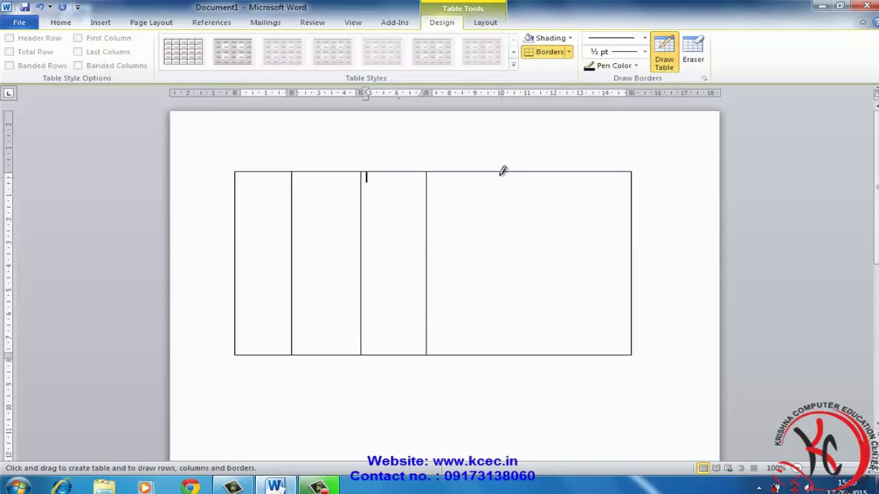
{"action": "left_click_drag", "start_coordinate": [495, 170], "coordinate": [497, 322]}
{"action": "left_click_drag", "start_coordinate": [566, 171], "coordinate": [570, 319]}
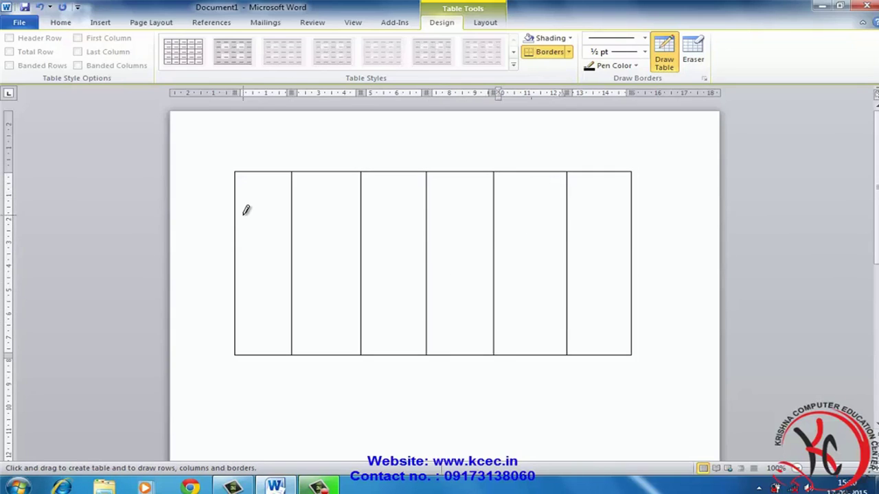
{"action": "left_click_drag", "start_coordinate": [240, 223], "coordinate": [636, 224]}
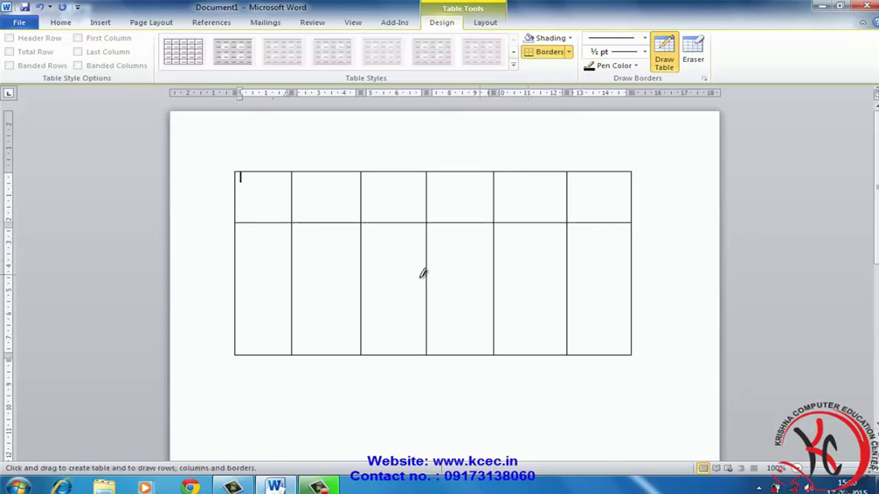
{"action": "left_click_drag", "start_coordinate": [240, 286], "coordinate": [643, 289]}
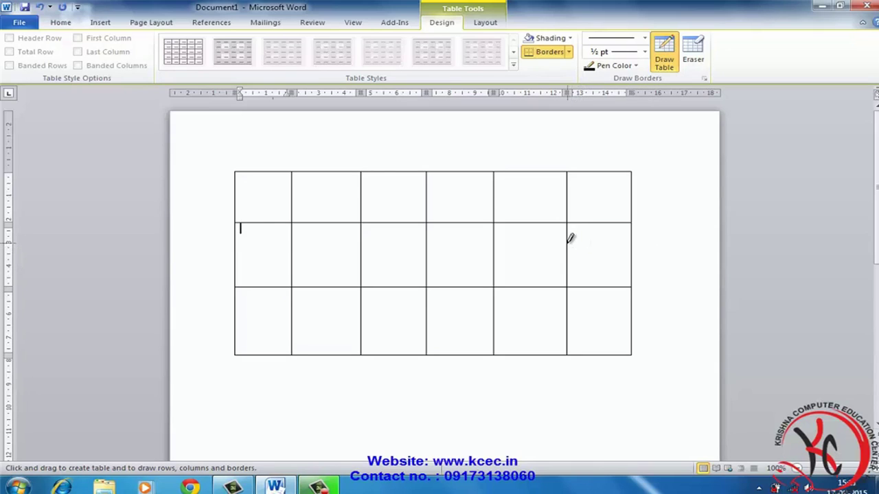
Set the table drawing pen to a thick line style, 6 pt weight and pink colour
{"action": "left_click", "coordinate": [645, 39]}
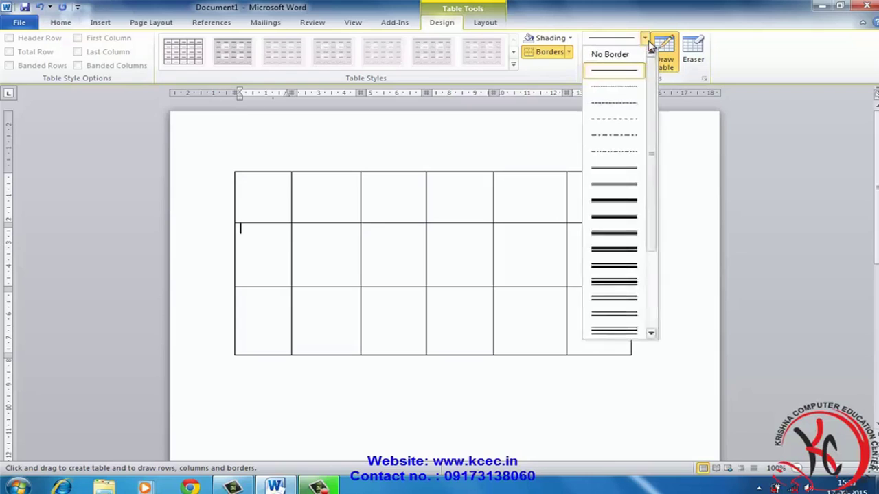
{"action": "left_click", "coordinate": [625, 219]}
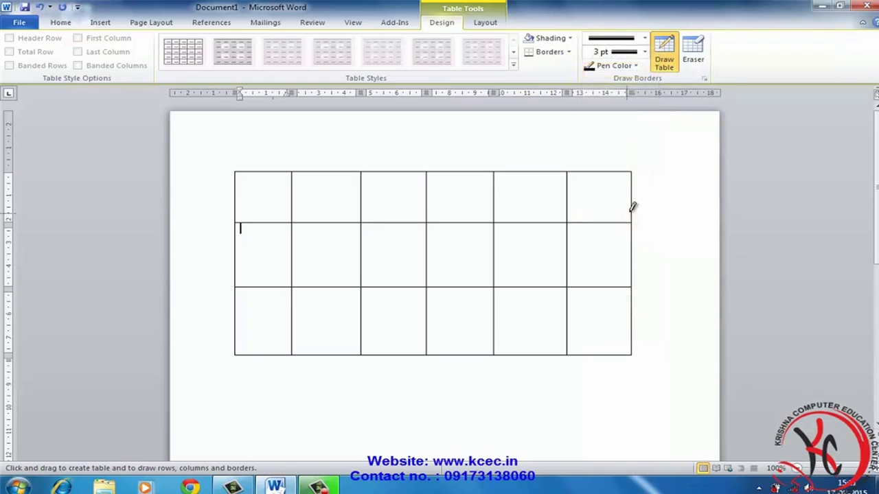
{"action": "left_click", "coordinate": [646, 53]}
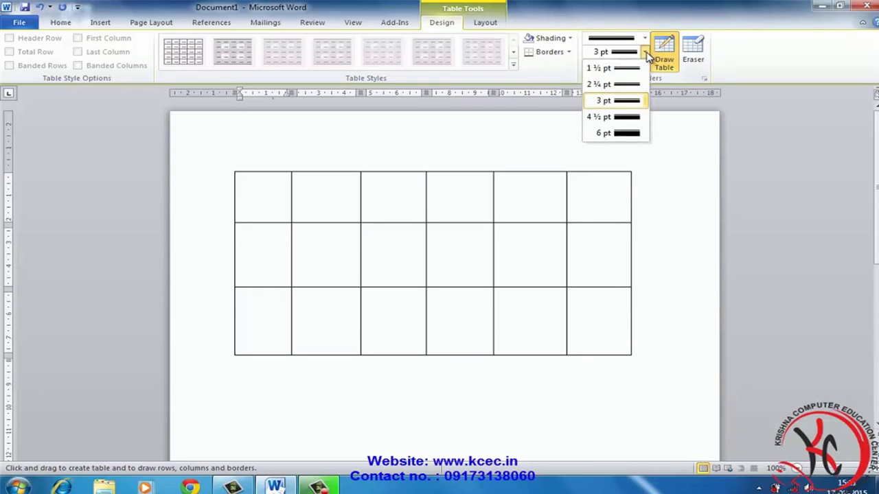
{"action": "left_click", "coordinate": [621, 135]}
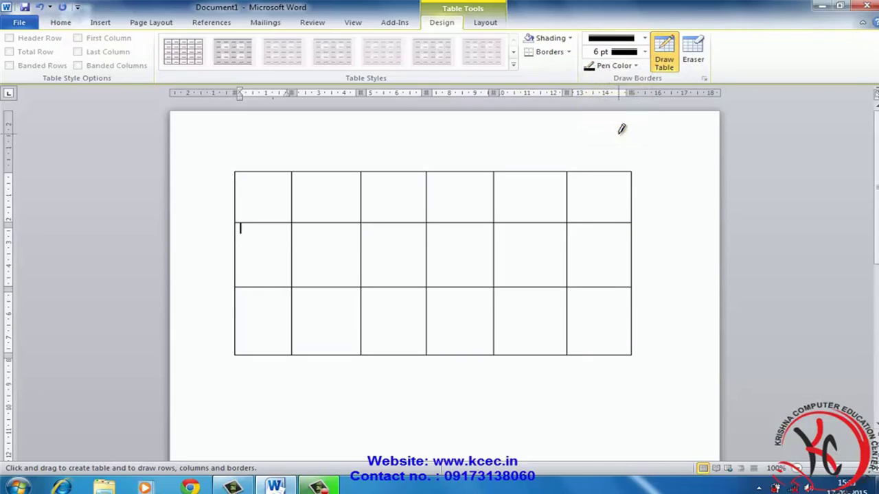
{"action": "left_click", "coordinate": [637, 66]}
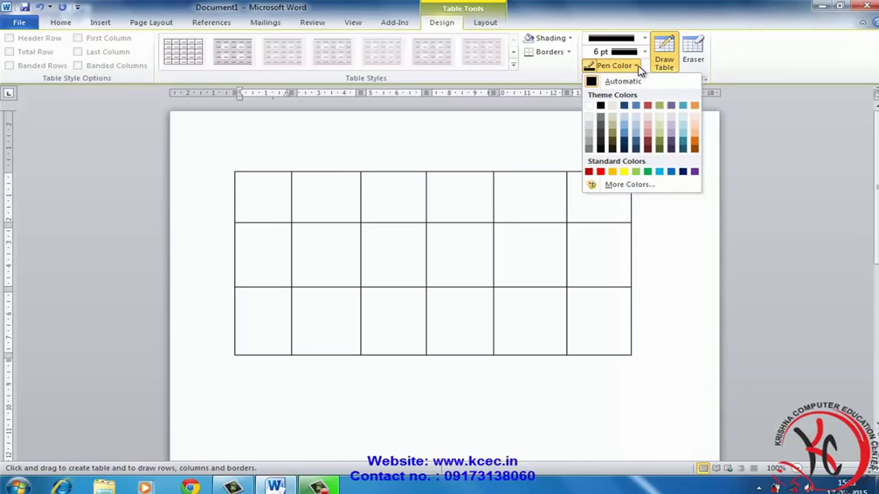
{"action": "left_click", "coordinate": [650, 139]}
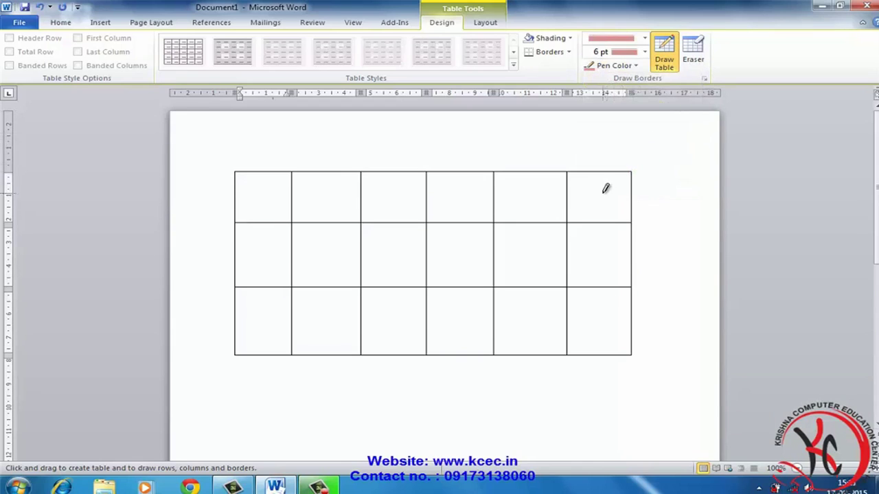
Draw the outer border of a second table lower on the page
{"action": "scroll", "coordinate": [603, 190], "scroll_direction": "down", "scroll_amount": 2}
{"action": "scroll", "coordinate": [602, 191], "scroll_direction": "down", "scroll_amount": 3}
{"action": "scroll", "coordinate": [602, 190], "scroll_direction": "down", "scroll_amount": 3}
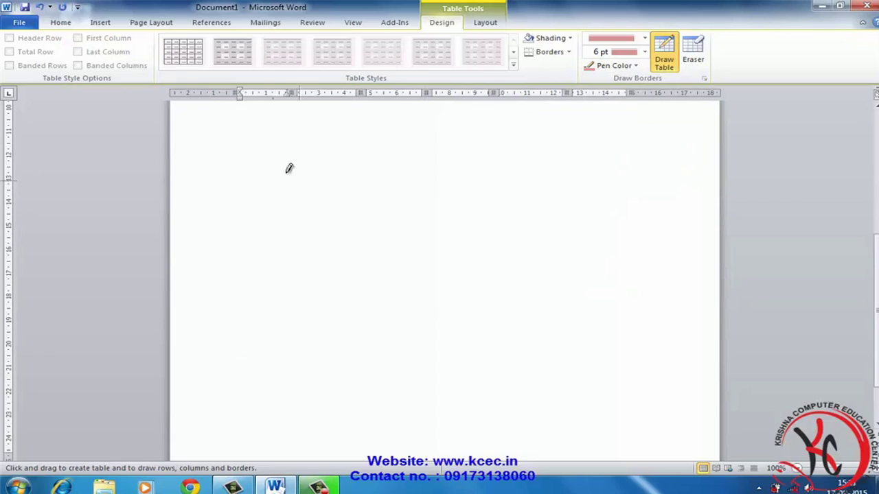
{"action": "mouse_move", "coordinate": [281, 155]}
{"action": "left_mouse_down"}
{"action": "mouse_move", "coordinate": [388, 259]}
{"action": "mouse_move", "coordinate": [656, 360]}
{"action": "left_mouse_up"}
Draw three column dividers in the pink table, undoing one misdrawn line
{"action": "mouse_move", "coordinate": [364, 157]}
{"action": "left_mouse_down"}
{"action": "mouse_move", "coordinate": [375, 273]}
{"action": "mouse_move", "coordinate": [388, 309]}
{"action": "left_mouse_up"}
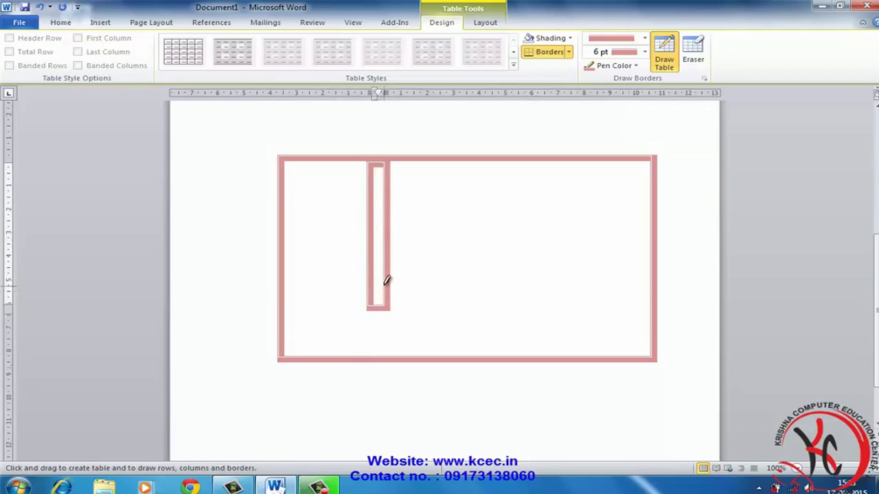
{"action": "key", "text": "ctrl+z"}
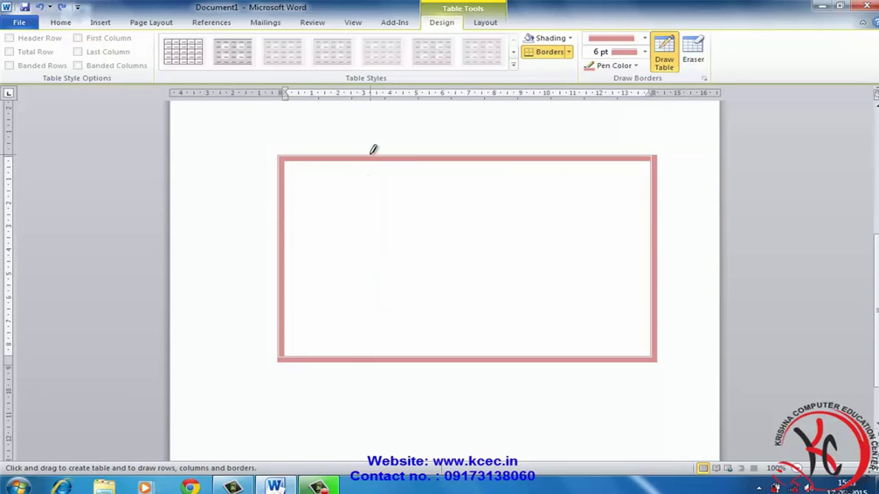
{"action": "left_click_drag", "start_coordinate": [362, 156], "coordinate": [360, 282]}
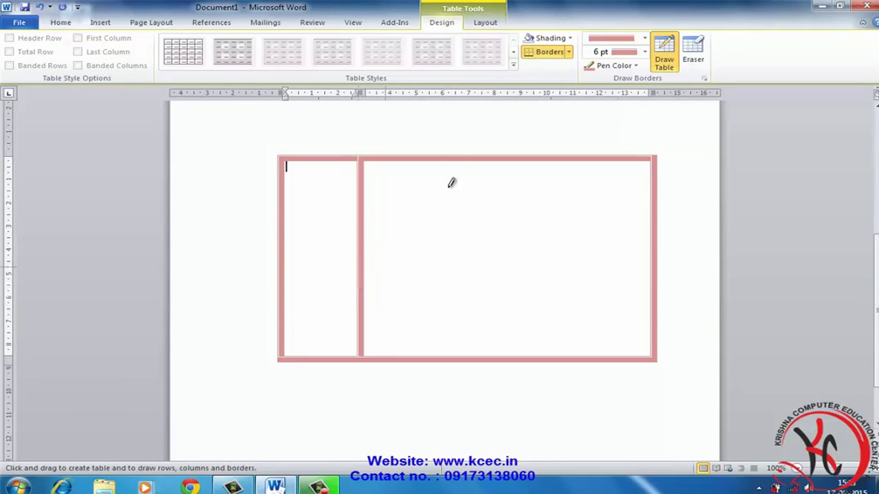
{"action": "left_click", "coordinate": [454, 163]}
{"action": "left_click_drag", "start_coordinate": [454, 163], "coordinate": [461, 314]}
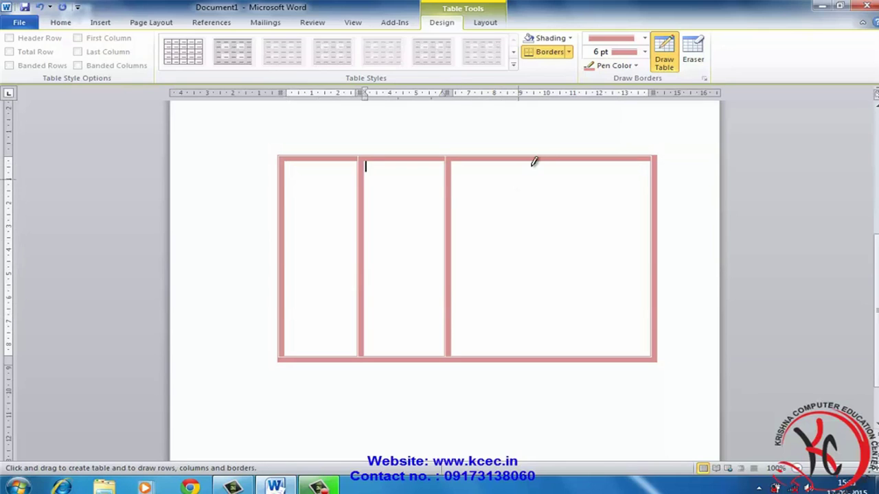
{"action": "mouse_move", "coordinate": [545, 160]}
{"action": "left_mouse_down"}
{"action": "mouse_move", "coordinate": [572, 245]}
{"action": "mouse_move", "coordinate": [554, 360]}
{"action": "left_mouse_up"}
Add two row dividers to make three rows, then turn off the drawing pen
{"action": "left_click_drag", "start_coordinate": [282, 221], "coordinate": [609, 221]}
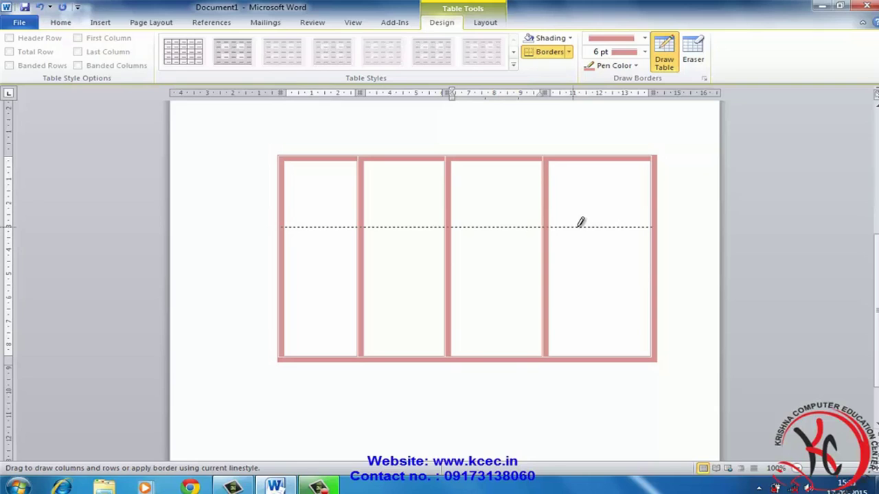
{"action": "left_click_drag", "start_coordinate": [289, 299], "coordinate": [644, 300]}
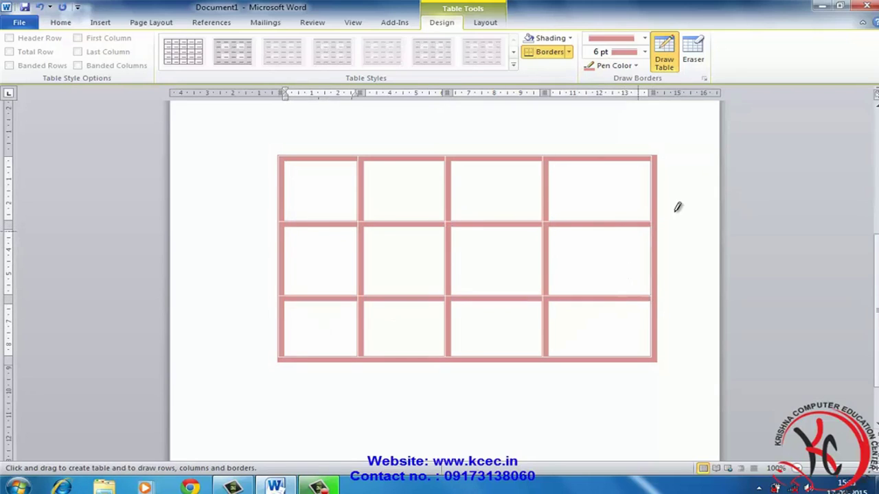
{"action": "scroll", "coordinate": [589, 277], "scroll_direction": "up", "scroll_amount": 3}
{"action": "scroll", "coordinate": [589, 277], "scroll_direction": "up", "scroll_amount": 4}
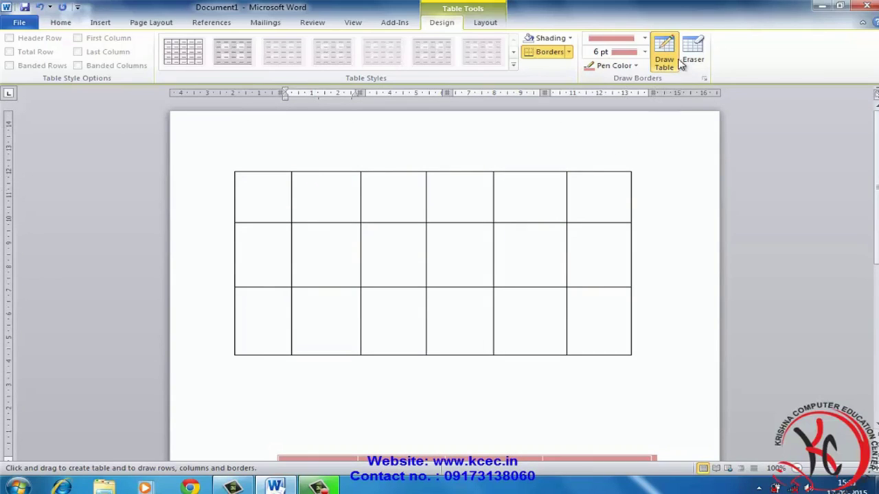
{"action": "left_click", "coordinate": [665, 60]}
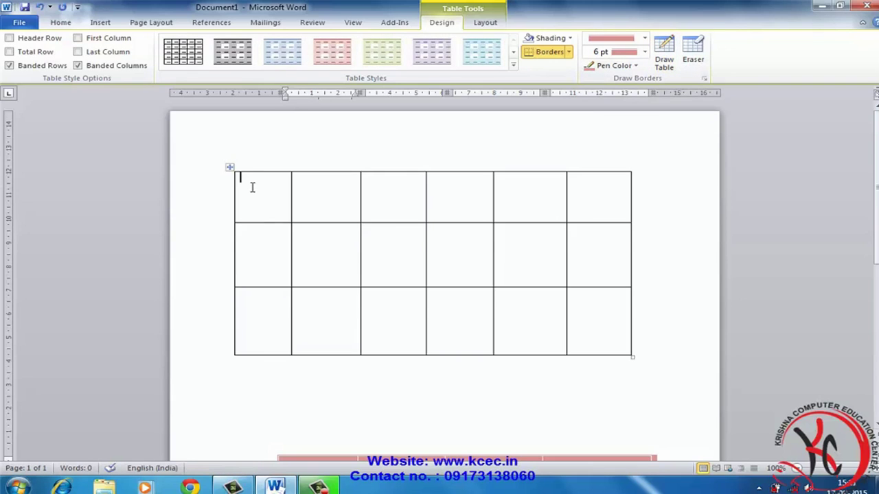
Select the whole table and apply a wavy light-blue 3 pt border to all cells
{"action": "left_click_drag", "start_coordinate": [252, 187], "coordinate": [596, 329]}
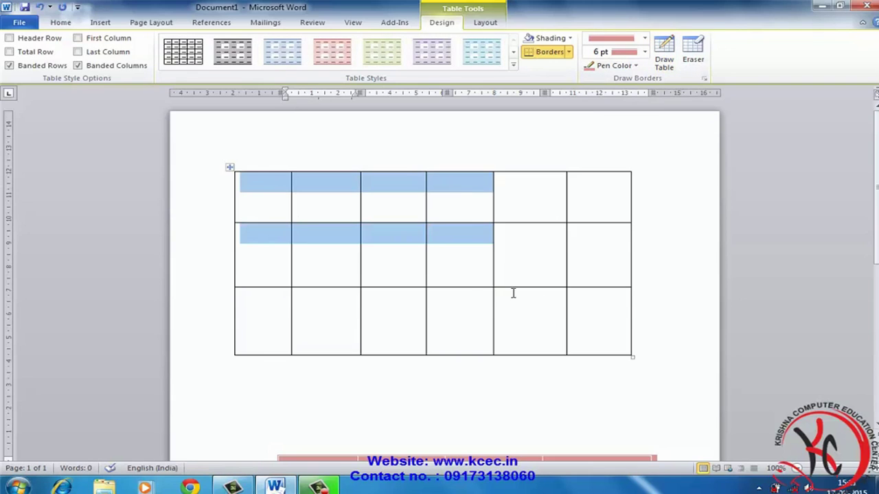
{"action": "left_click", "coordinate": [570, 52]}
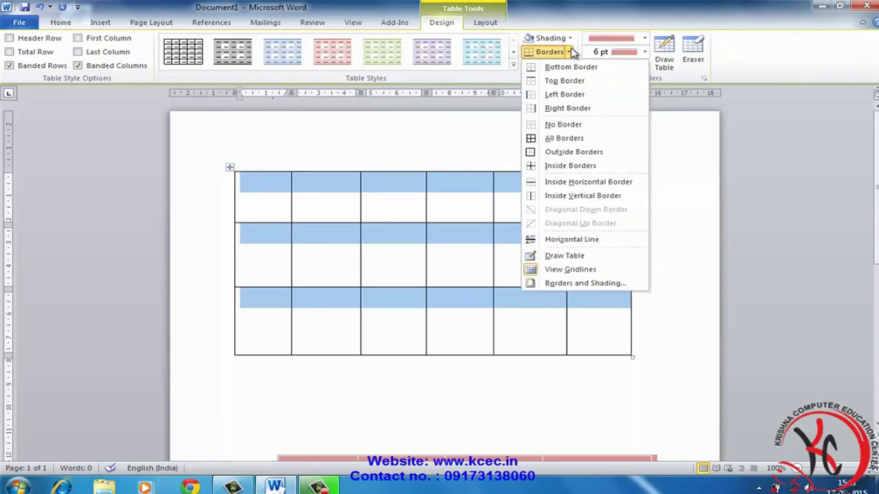
{"action": "left_click", "coordinate": [572, 283]}
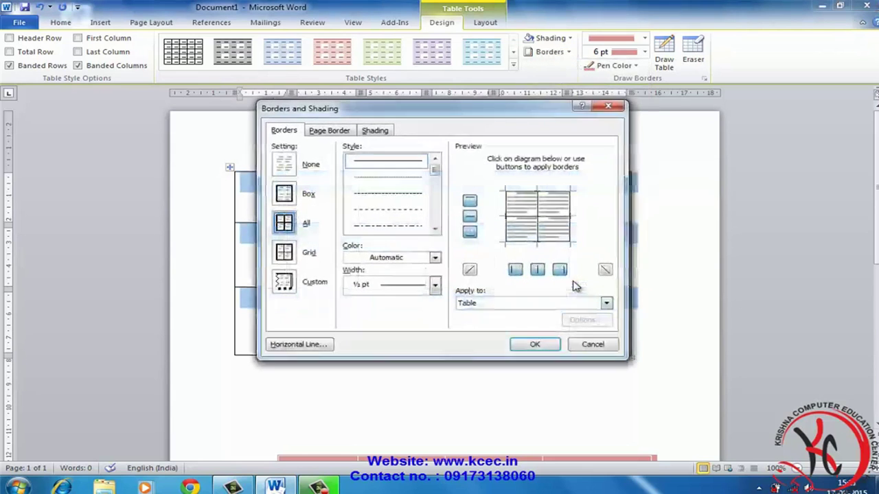
{"action": "left_click_drag", "start_coordinate": [500, 116], "coordinate": [655, 182]}
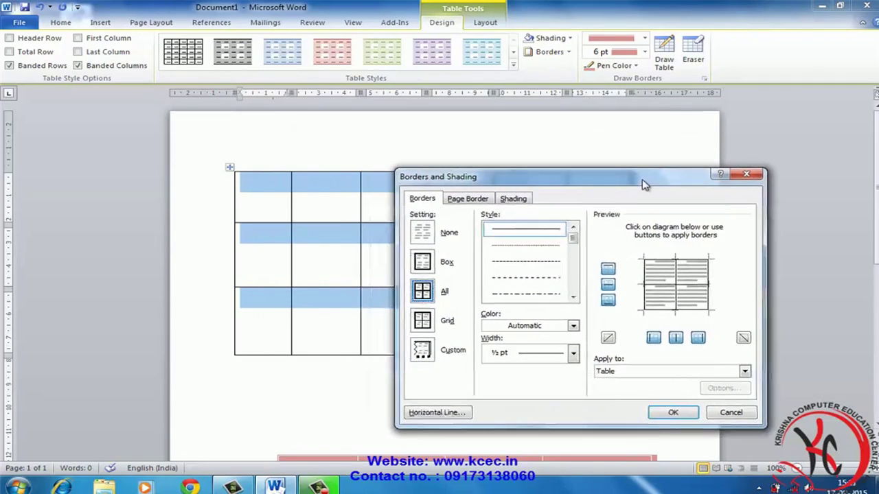
{"action": "left_click_drag", "start_coordinate": [590, 235], "coordinate": [589, 289]}
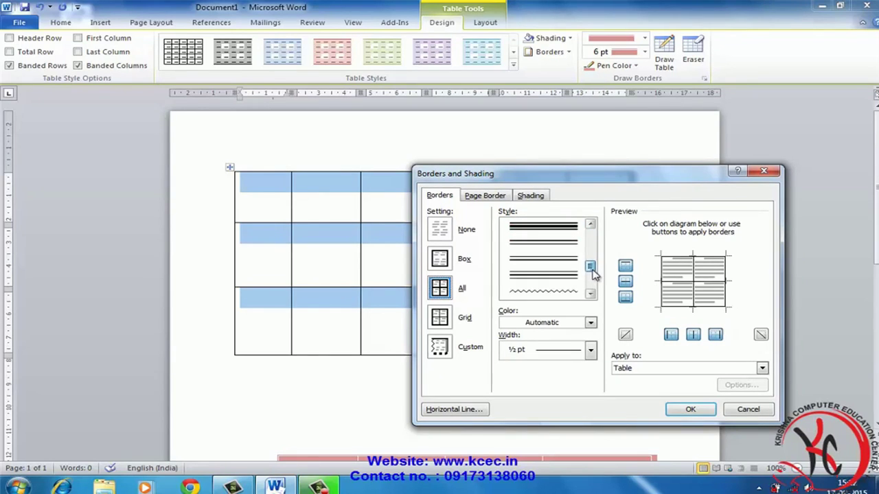
{"action": "left_click", "coordinate": [571, 292]}
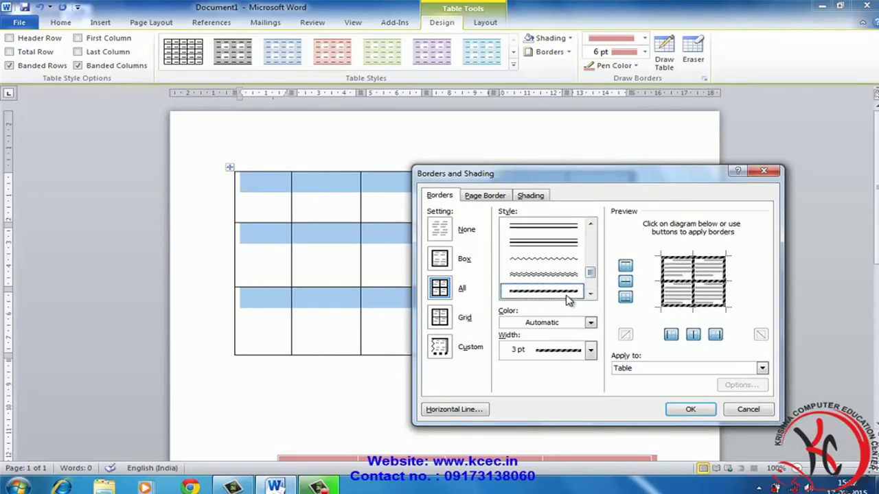
{"action": "left_click", "coordinate": [591, 324]}
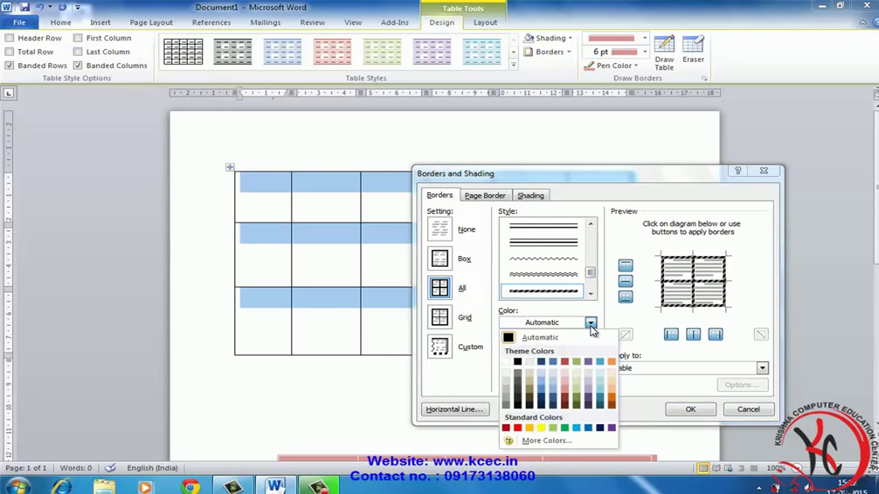
{"action": "left_click", "coordinate": [599, 389]}
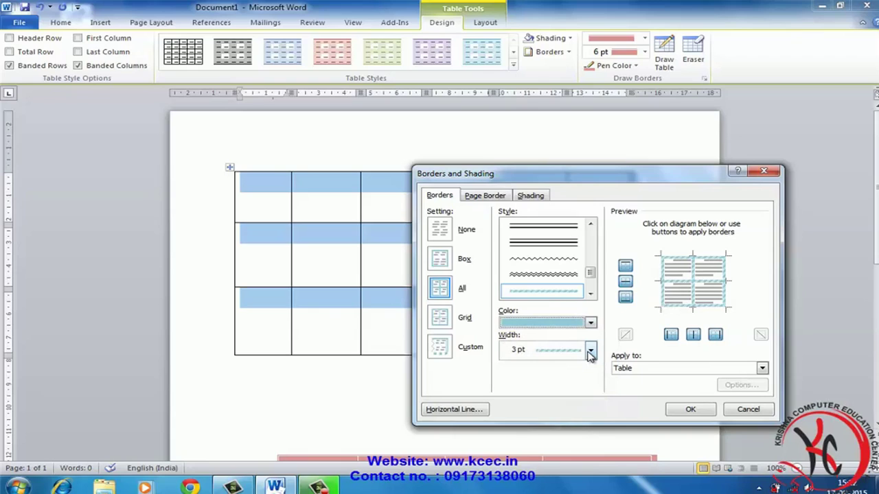
{"action": "left_click", "coordinate": [590, 352]}
{"action": "left_click", "coordinate": [631, 250]}
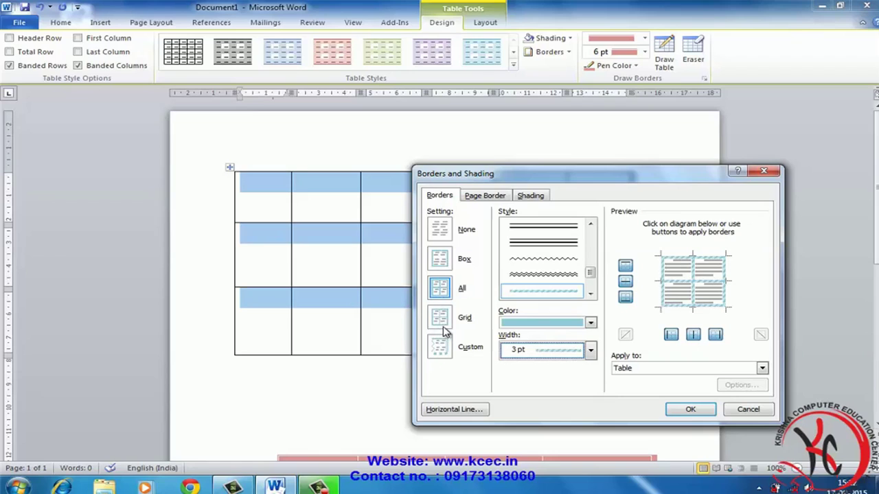
{"action": "left_click", "coordinate": [690, 409]}
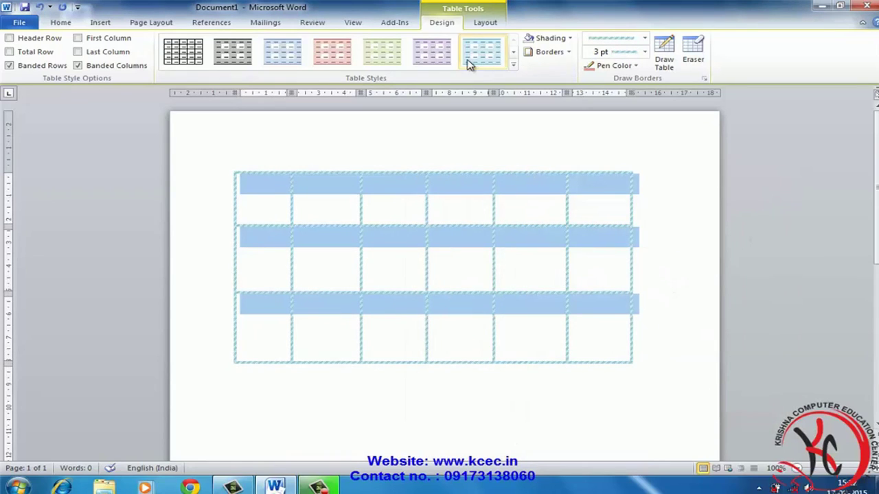
Fill the table with orange shading, then select the whole document
{"action": "left_click", "coordinate": [568, 53]}
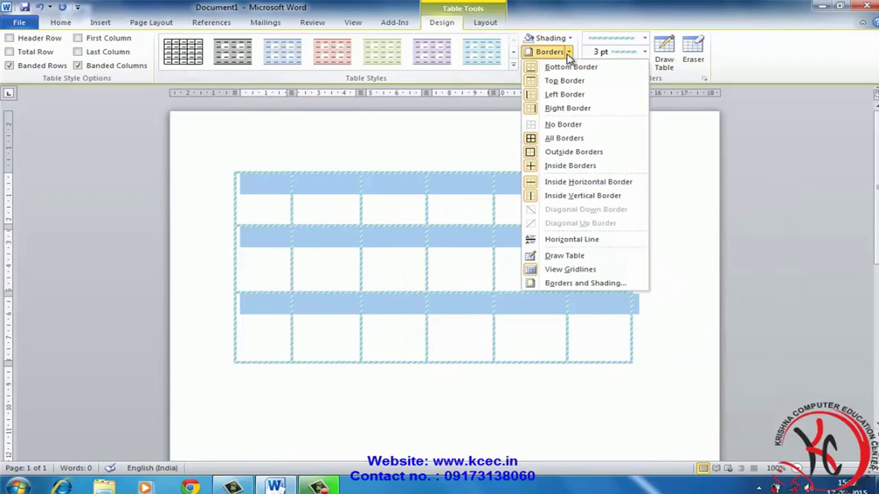
{"action": "left_click", "coordinate": [602, 283]}
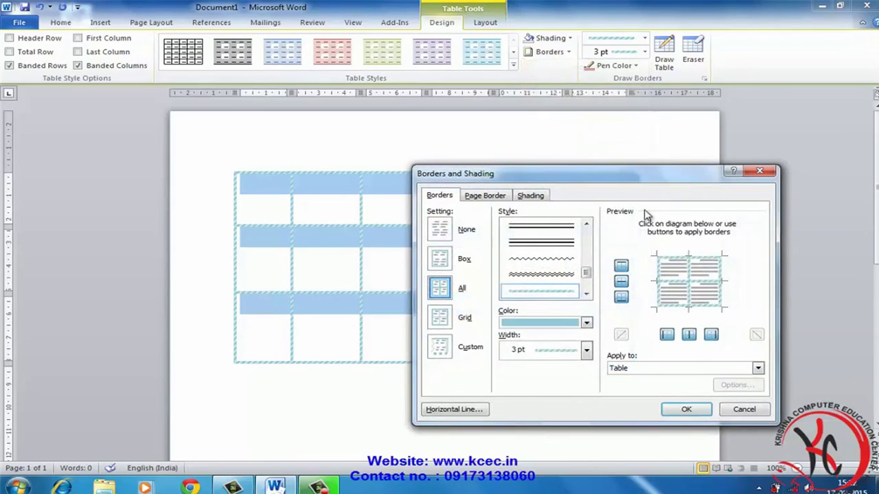
{"action": "left_click", "coordinate": [539, 198]}
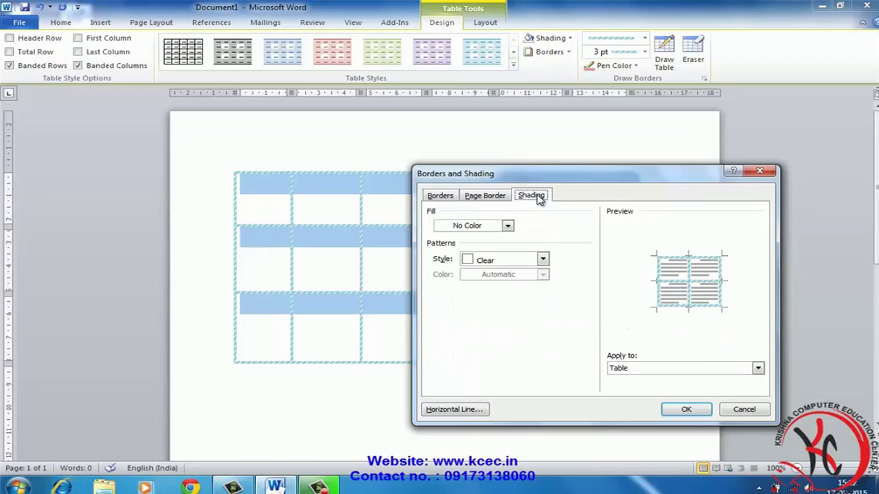
{"action": "left_click", "coordinate": [509, 228]}
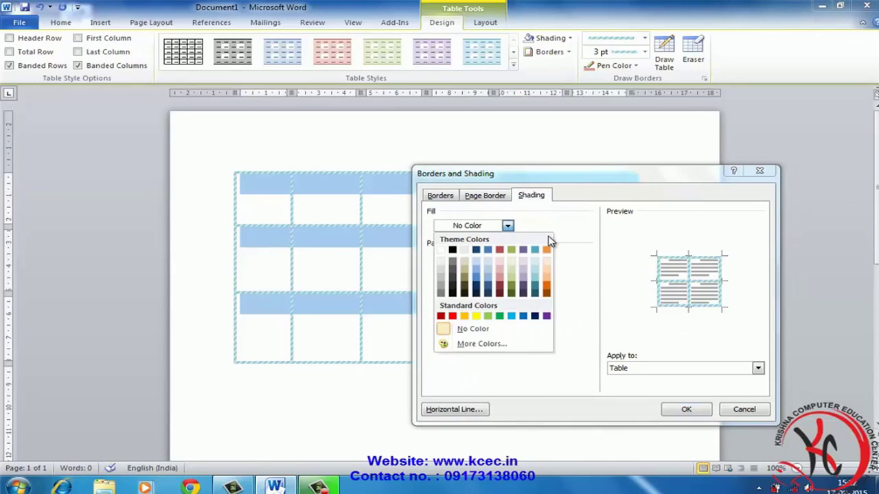
{"action": "left_click", "coordinate": [547, 289]}
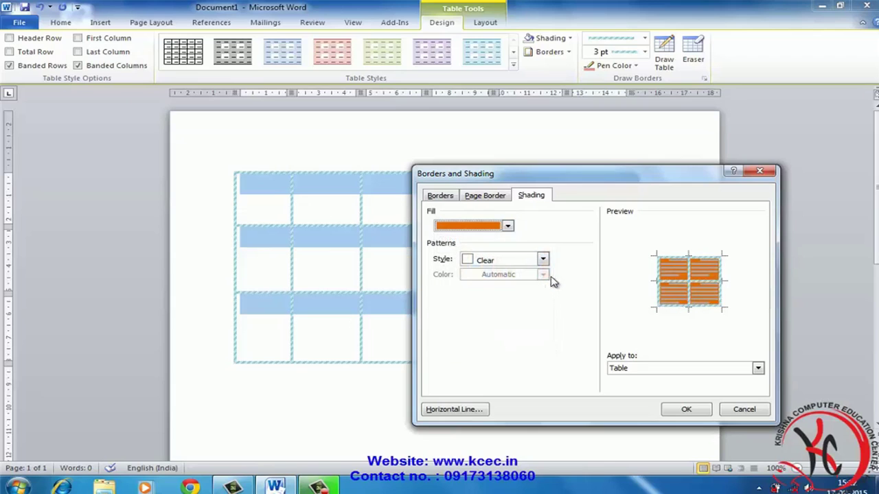
{"action": "left_click", "coordinate": [684, 409]}
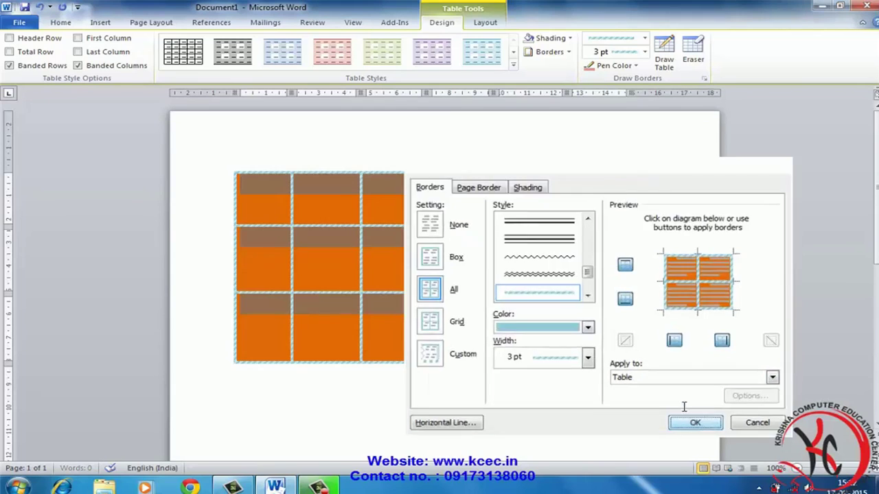
{"action": "left_click", "coordinate": [590, 154]}
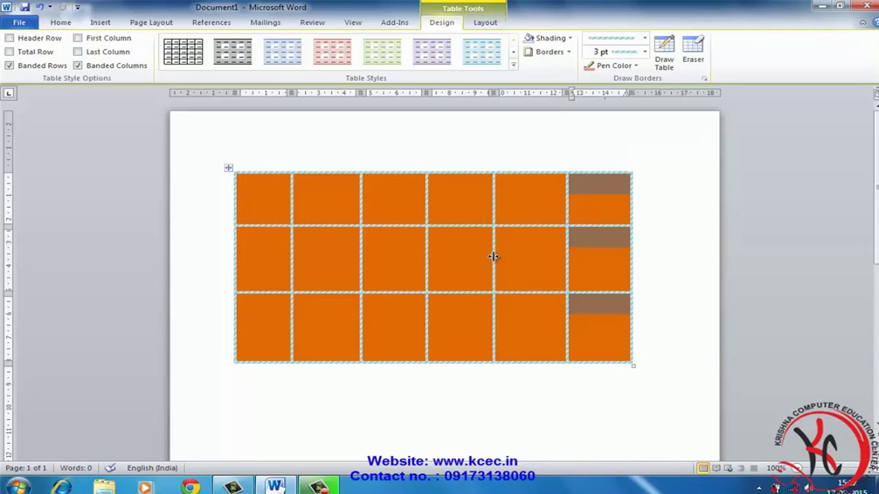
{"action": "triple_click", "coordinate": [211, 157]}
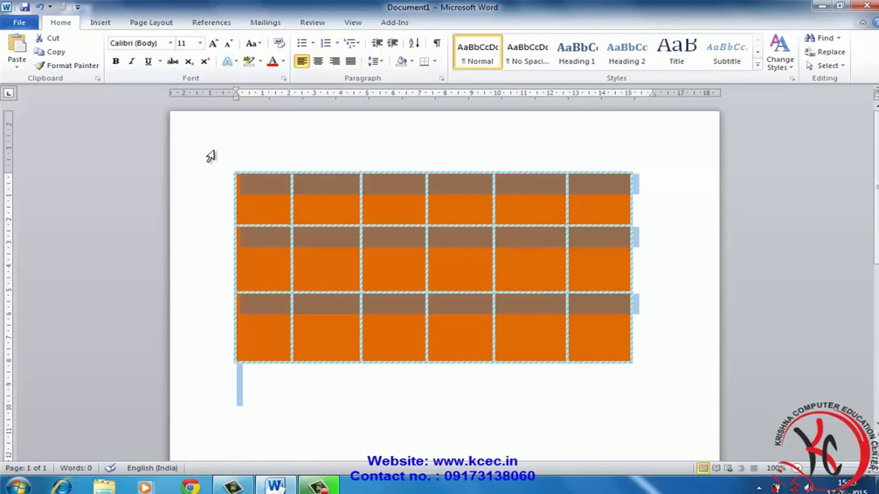
Delete the table and insert the Penguins picture from Pictures > Sample Pictures
{"action": "key", "text": "Delete"}
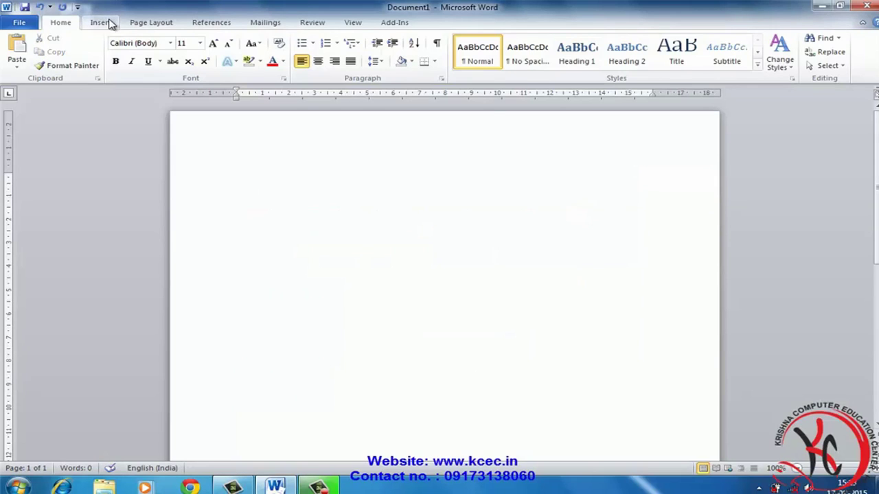
{"action": "left_click", "coordinate": [110, 24]}
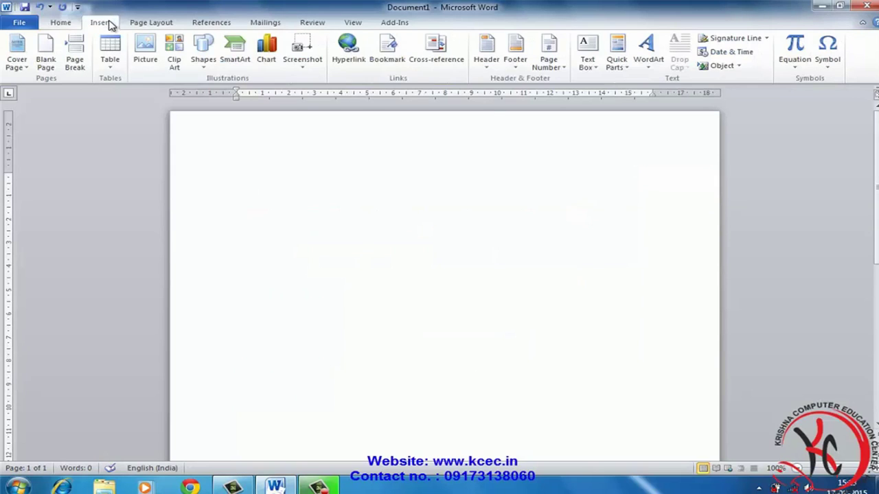
{"action": "left_click", "coordinate": [149, 72]}
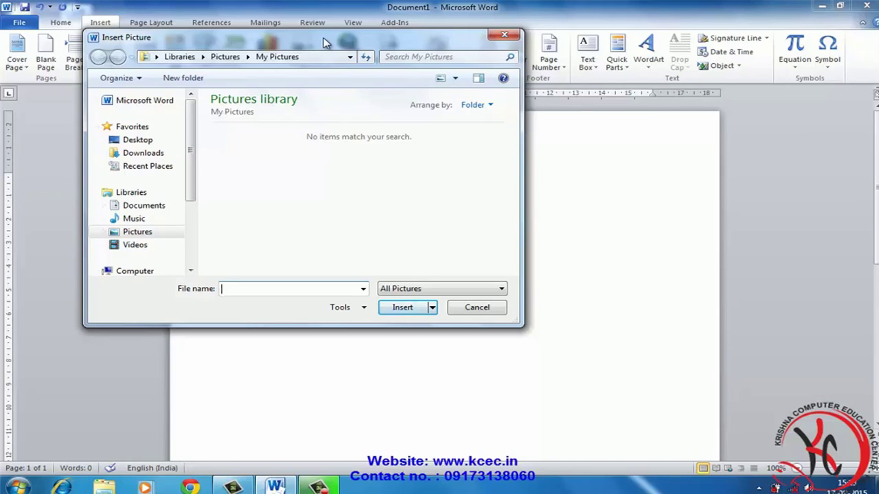
{"action": "left_click_drag", "start_coordinate": [325, 42], "coordinate": [436, 60]}
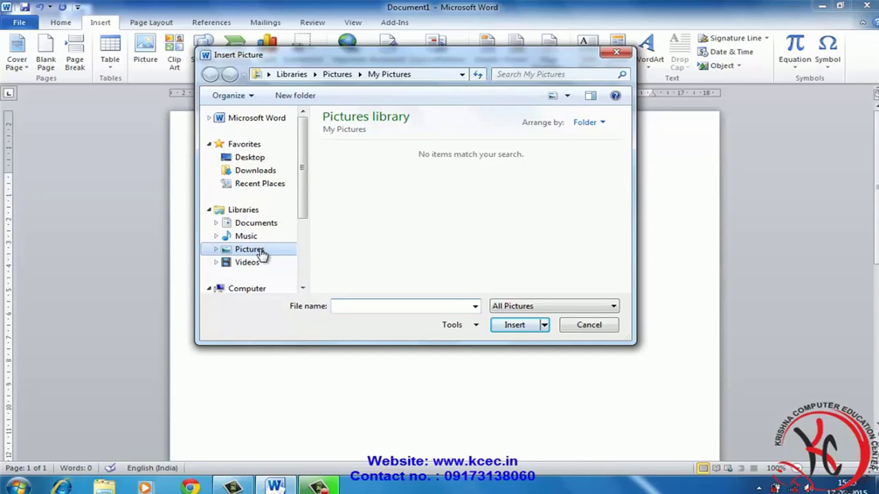
{"action": "left_click", "coordinate": [261, 253]}
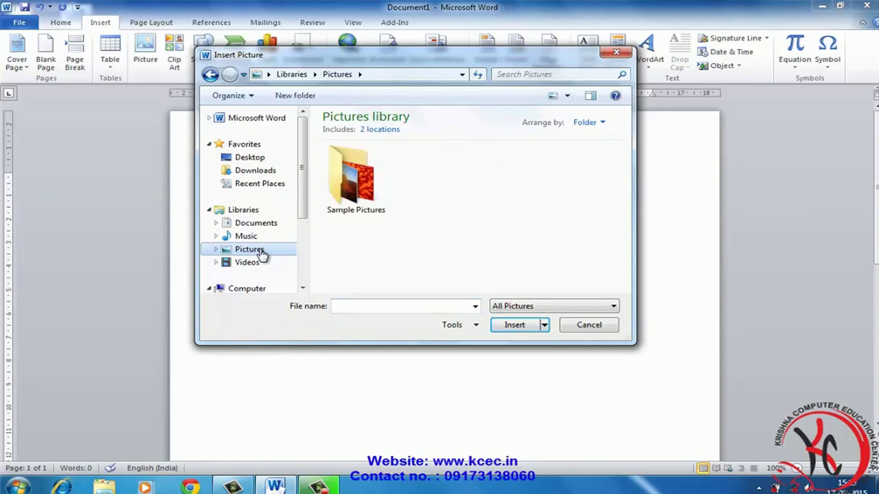
{"action": "double_click", "coordinate": [362, 181]}
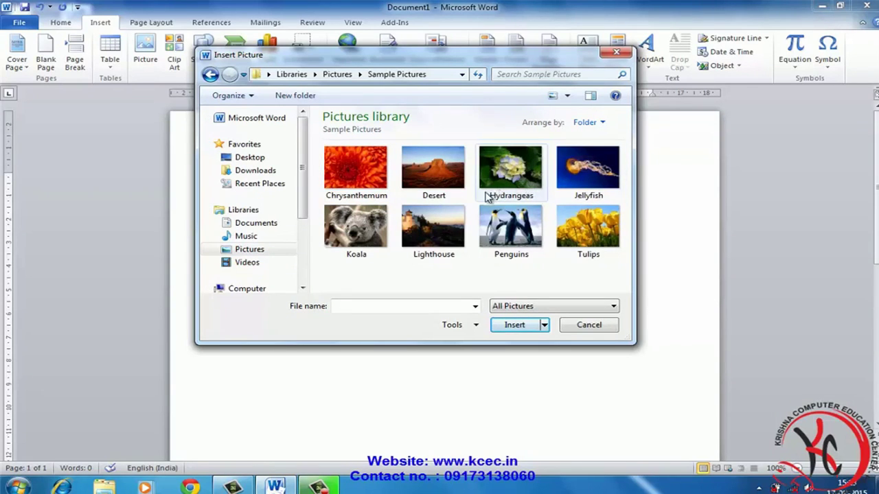
{"action": "mouse_move", "coordinate": [486, 198]}
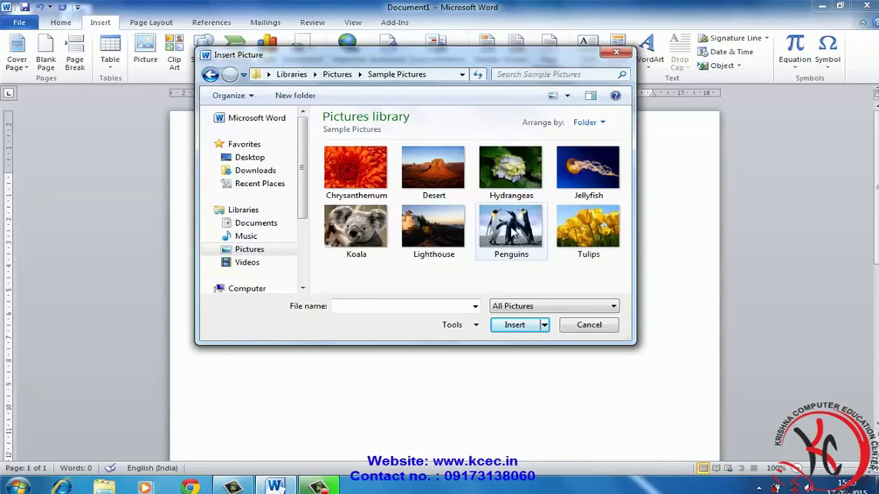
{"action": "left_click", "coordinate": [512, 234]}
{"action": "left_click", "coordinate": [517, 325]}
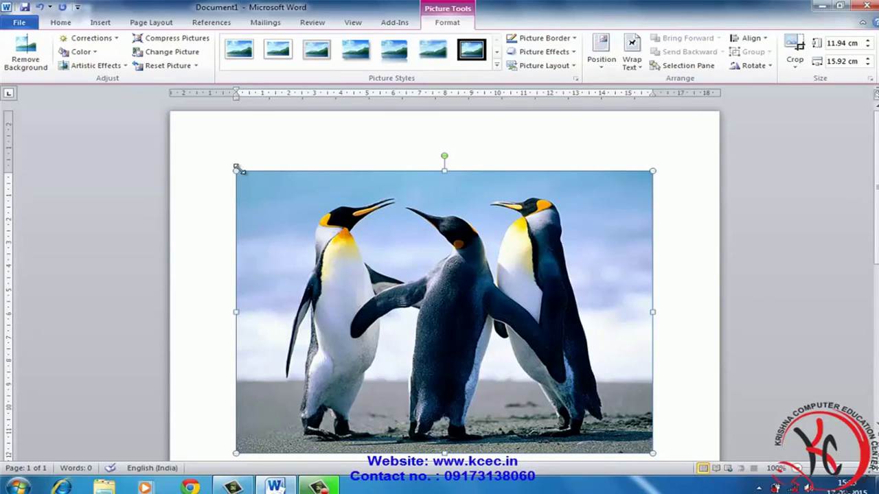
Shrink the penguin picture, set Tight wrapping, then move it right and enlarge it to 8.63 × 11.5 cm
{"action": "left_click_drag", "start_coordinate": [233, 172], "coordinate": [471, 420]}
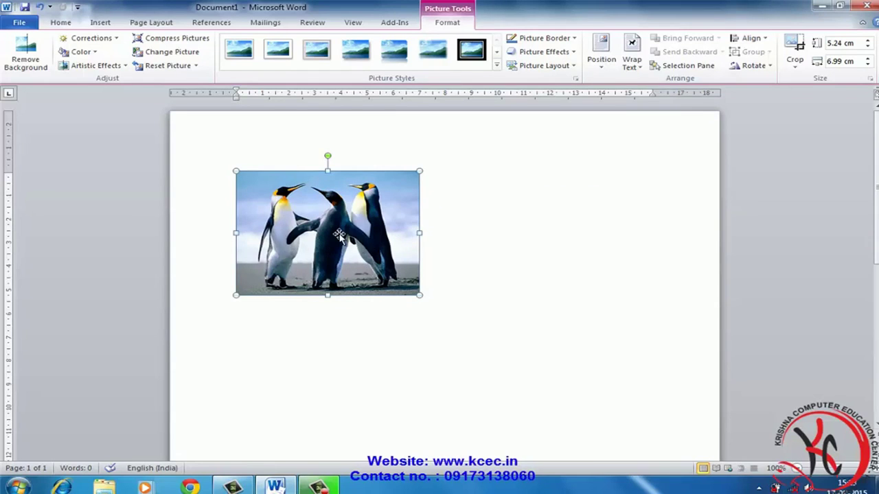
{"action": "left_click", "coordinate": [608, 110]}
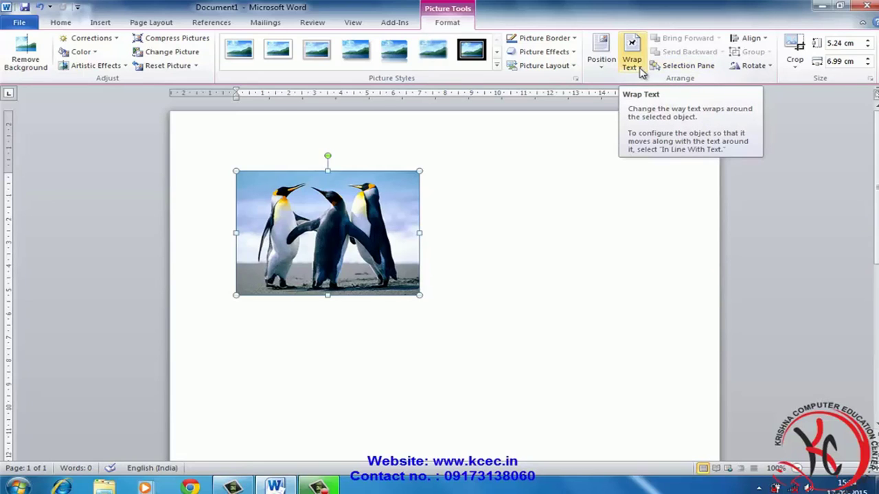
{"action": "left_click", "coordinate": [641, 71]}
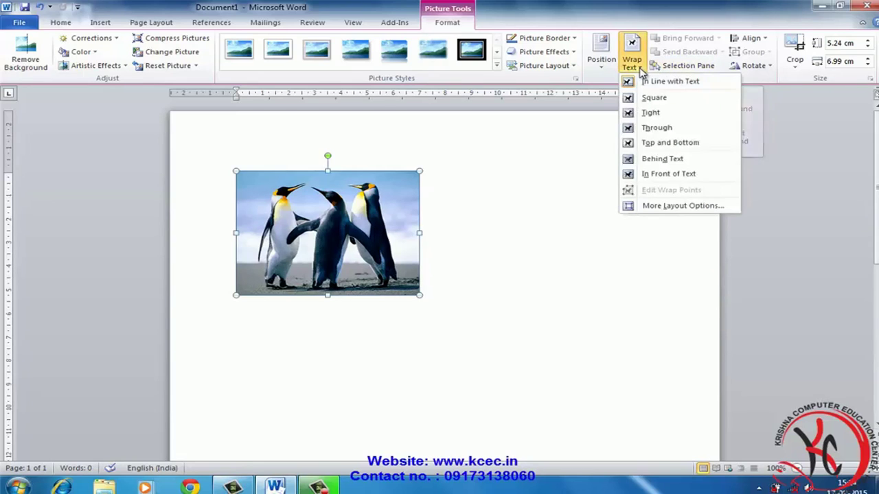
{"action": "left_click", "coordinate": [651, 114]}
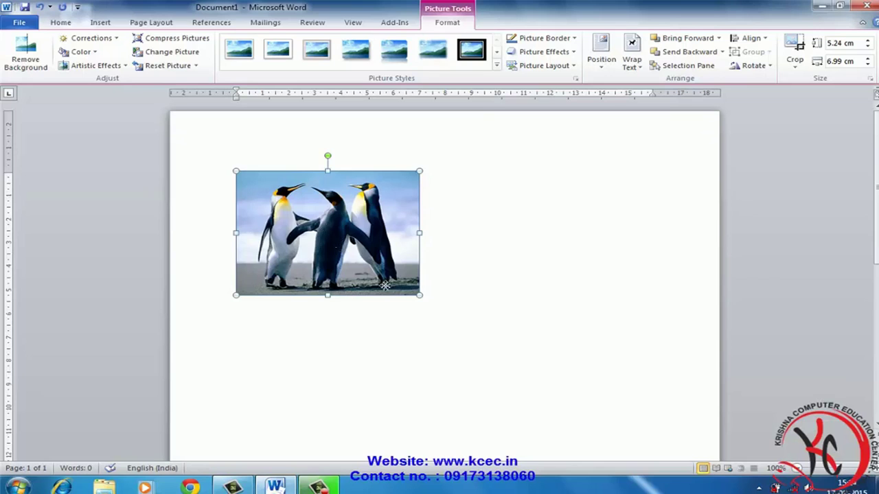
{"action": "mouse_move", "coordinate": [333, 235]}
{"action": "left_mouse_down"}
{"action": "mouse_move", "coordinate": [563, 401]}
{"action": "mouse_move", "coordinate": [365, 215]}
{"action": "left_mouse_up"}
{"action": "left_click_drag", "start_coordinate": [460, 278], "coordinate": [531, 359]}
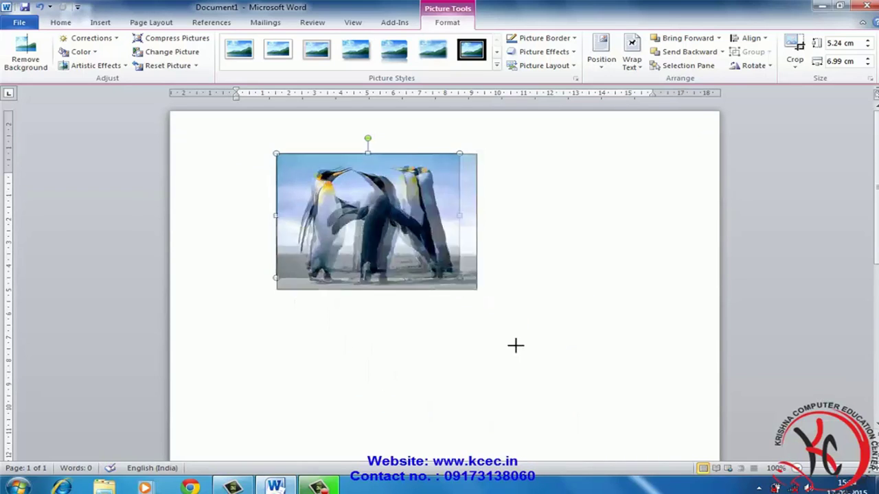
Apply 50% sharpening to the penguin photo and adjust its brightness and contrast
{"action": "left_click", "coordinate": [113, 41]}
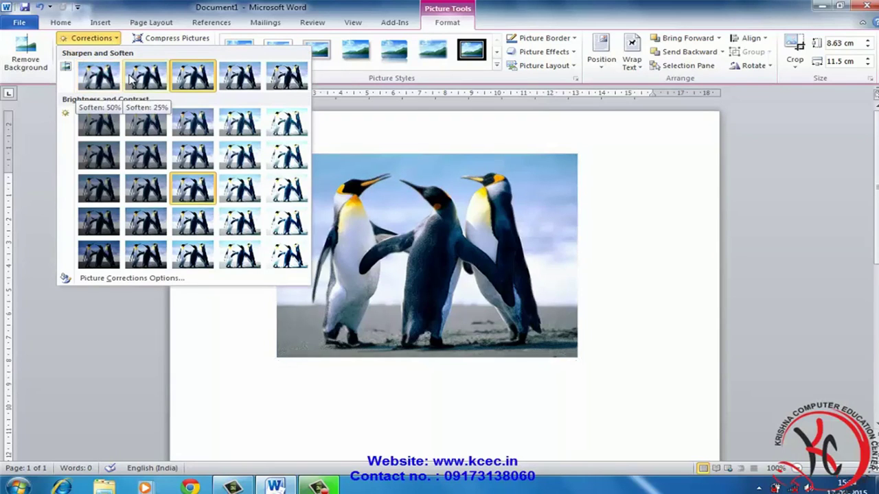
{"action": "left_click", "coordinate": [287, 82]}
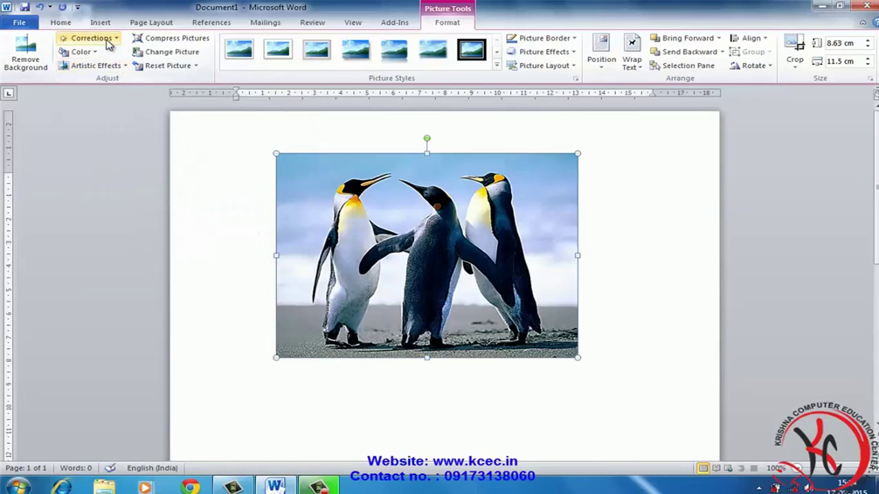
{"action": "left_click", "coordinate": [108, 42]}
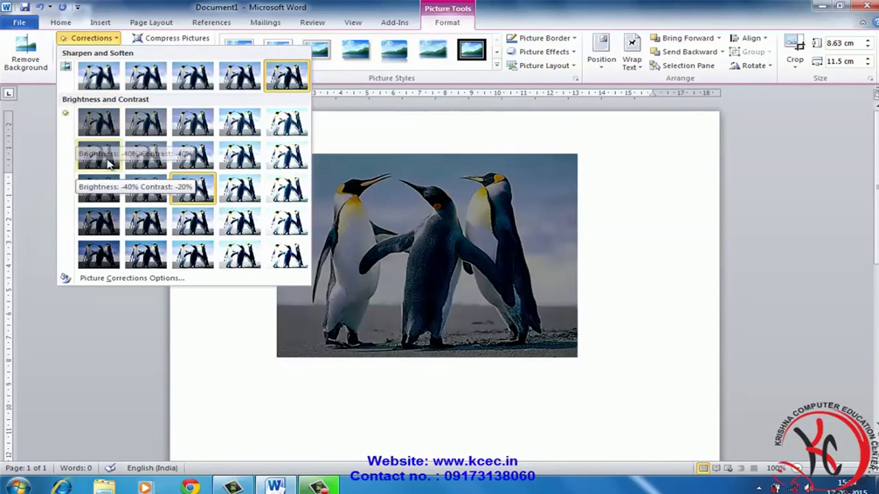
{"action": "left_click", "coordinate": [134, 220]}
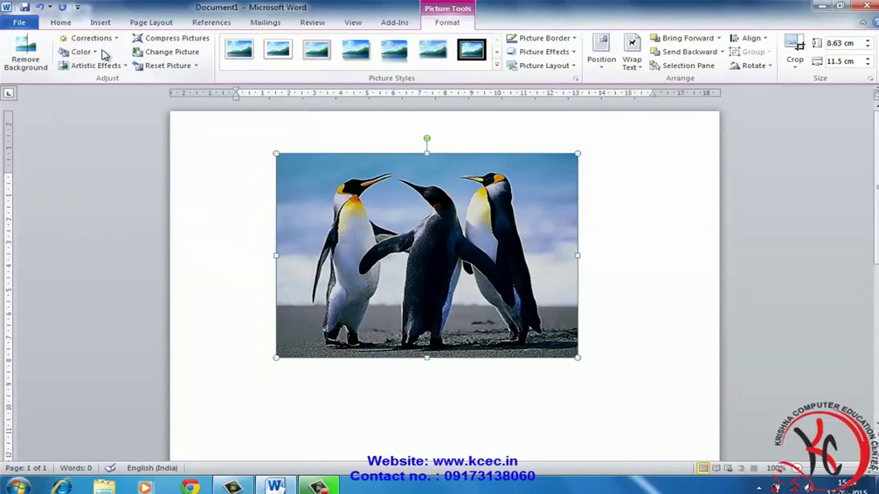
{"action": "left_click", "coordinate": [103, 39]}
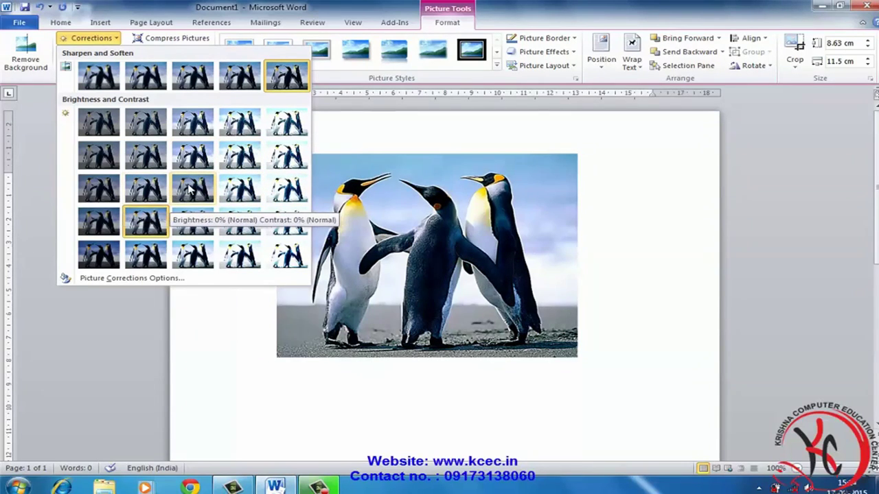
{"action": "left_click", "coordinate": [240, 158]}
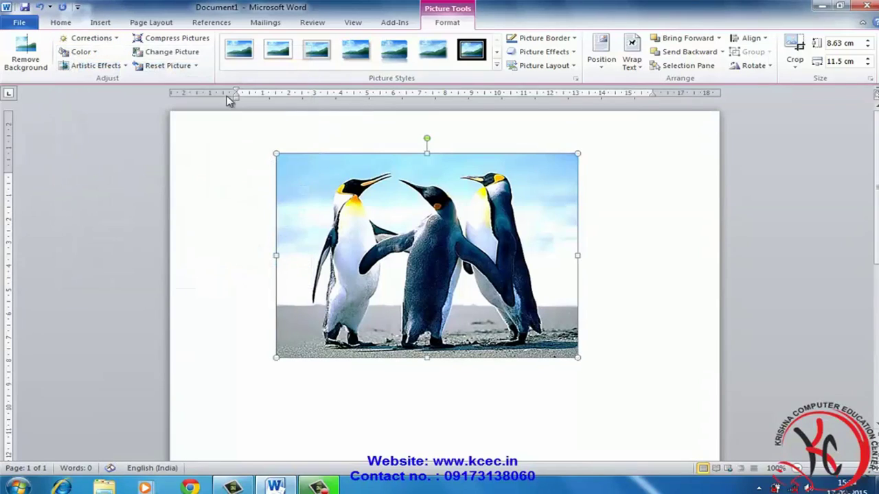
{"action": "left_click", "coordinate": [91, 53]}
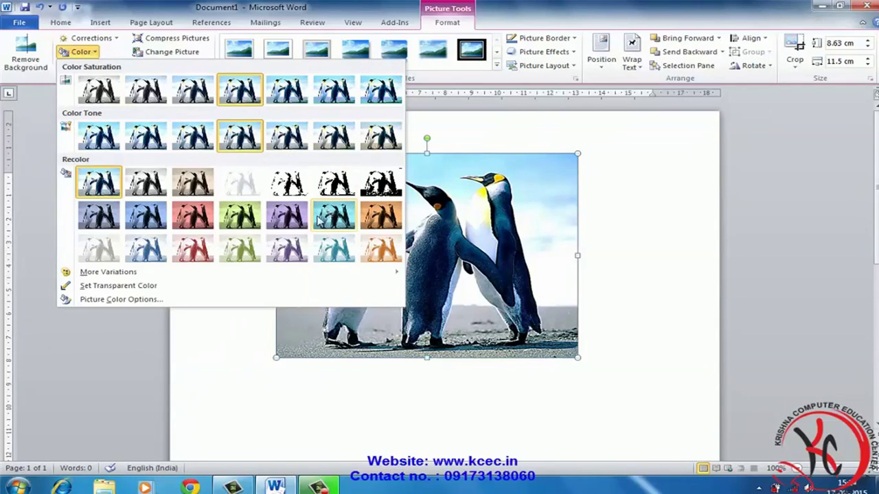
Recolour the photo Red, Accent color 2 Dark, add the Light Screen effect, then reset the picture
{"action": "left_click", "coordinate": [192, 221]}
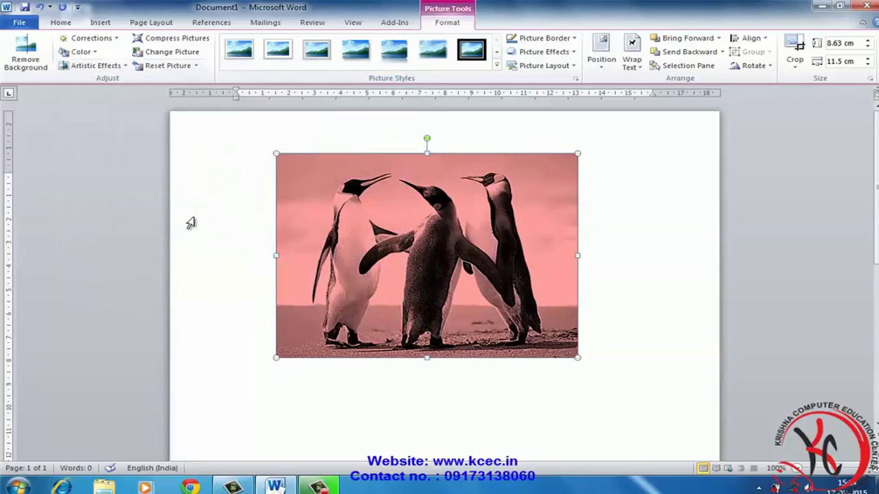
{"action": "left_click", "coordinate": [126, 69]}
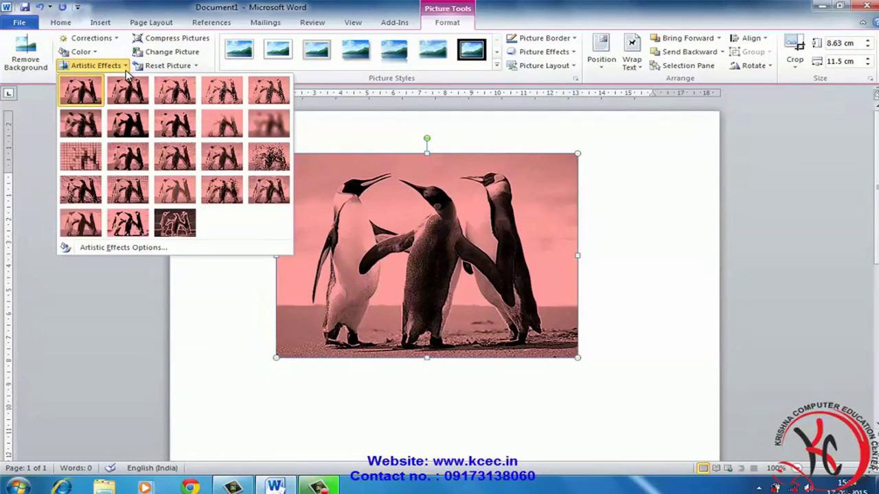
{"action": "left_click", "coordinate": [94, 160]}
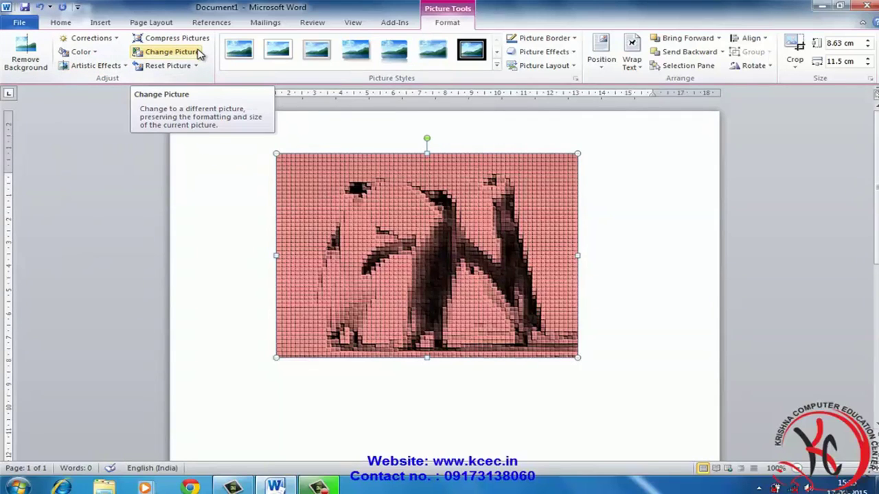
{"action": "left_click", "coordinate": [199, 53]}
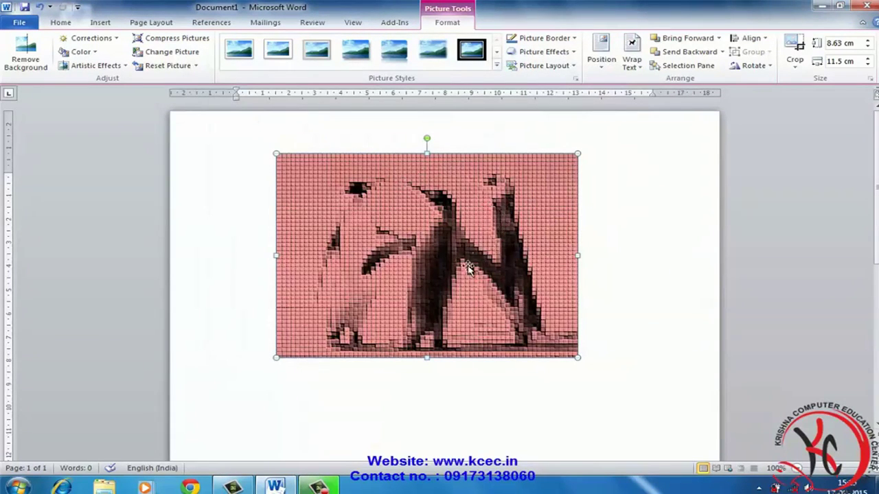
{"action": "left_click", "coordinate": [169, 68]}
Replace the penguin photo with the Tulips sample picture, keeping the 8.63 × 11.5 cm size
{"action": "left_click", "coordinate": [198, 55]}
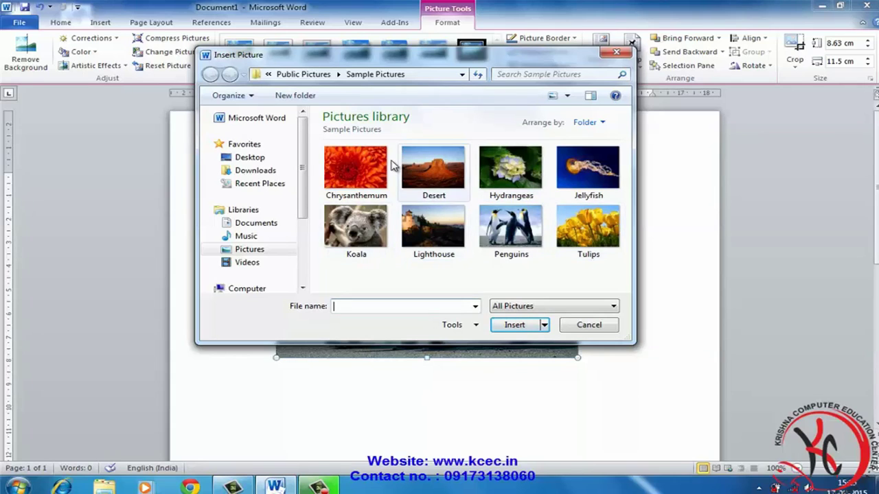
{"action": "left_click", "coordinate": [613, 225]}
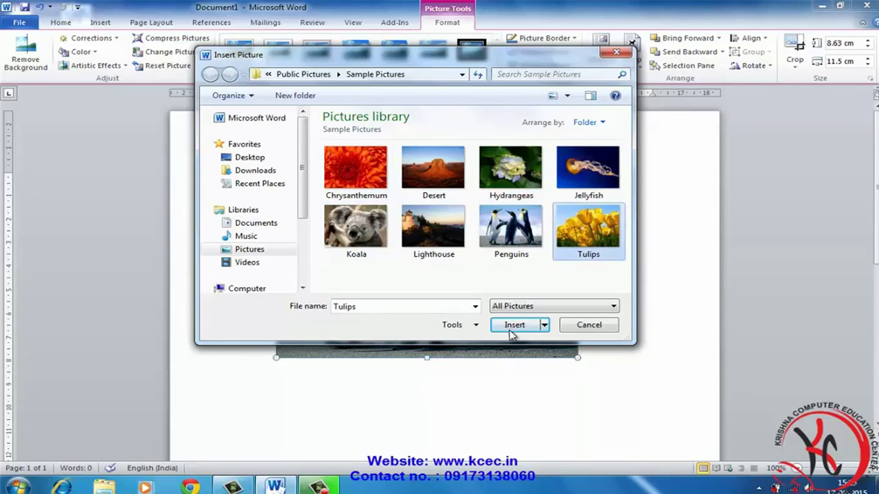
{"action": "left_click", "coordinate": [512, 327]}
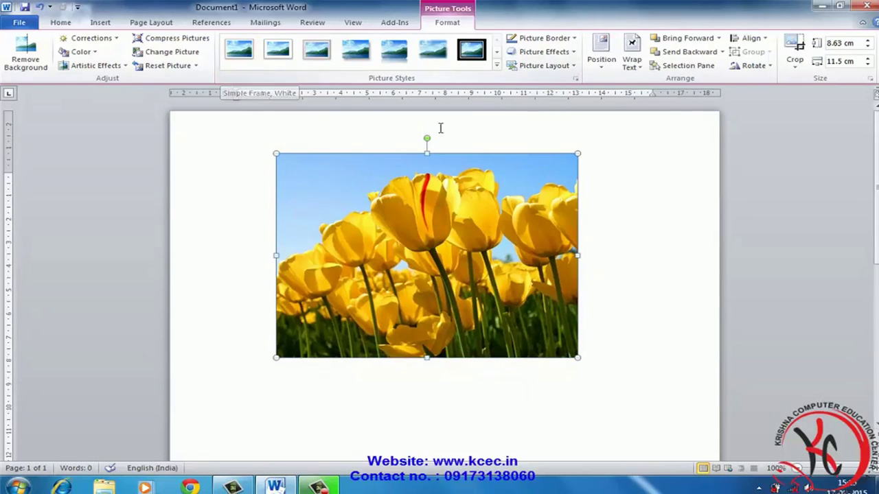
{"action": "left_click", "coordinate": [497, 65]}
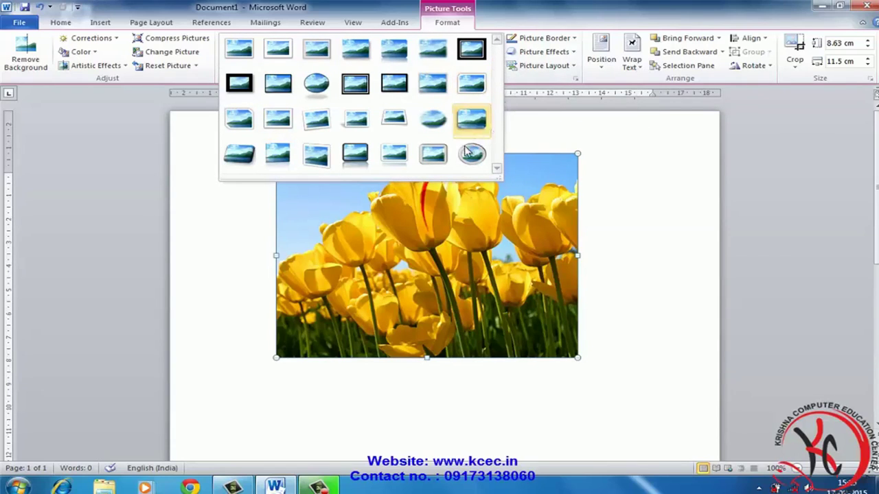
Apply the Rounded Rectangle picture style to the tulip photo and give it a green border
{"action": "left_click", "coordinate": [482, 119]}
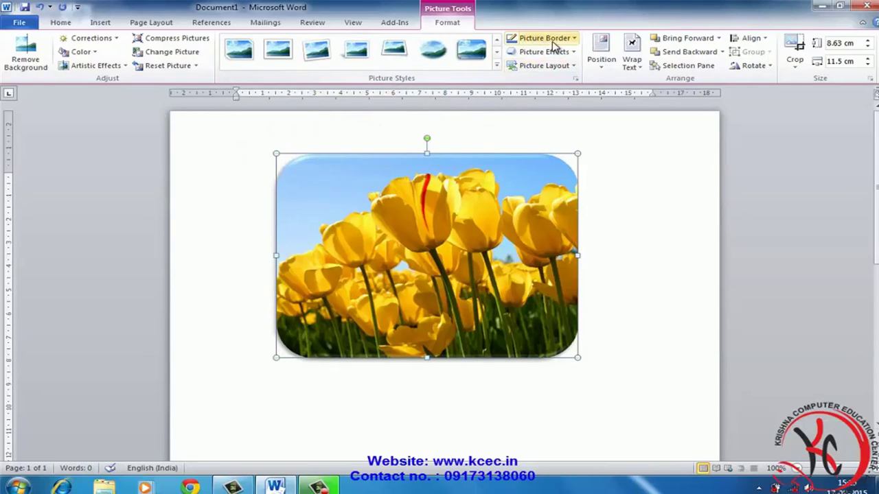
{"action": "left_click", "coordinate": [573, 40]}
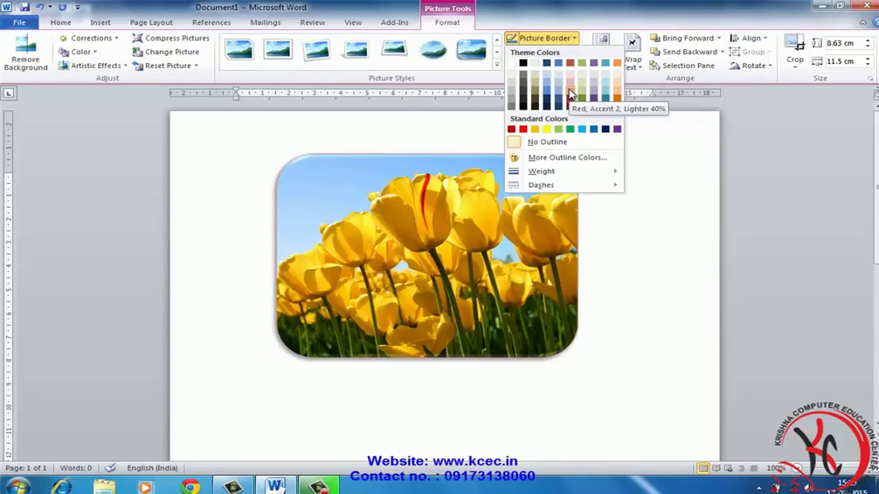
{"action": "left_click", "coordinate": [585, 103]}
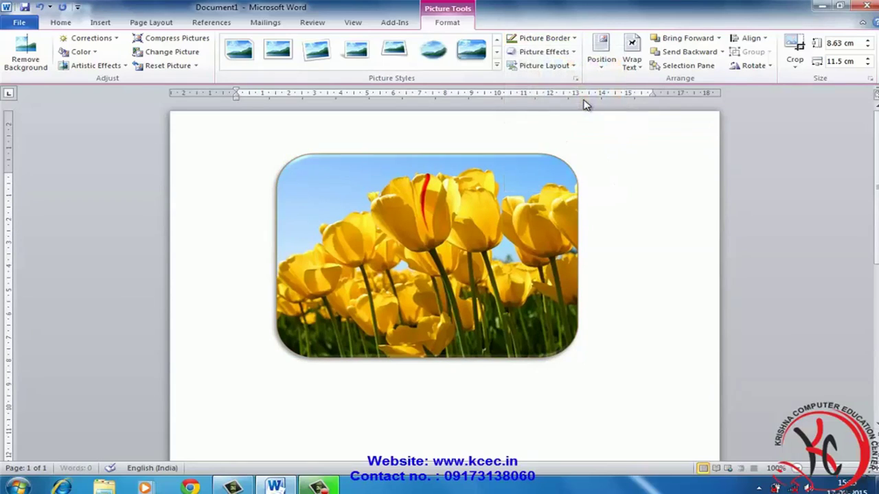
Make the green border 6 pt thick and change its dash style
{"action": "left_click", "coordinate": [569, 40]}
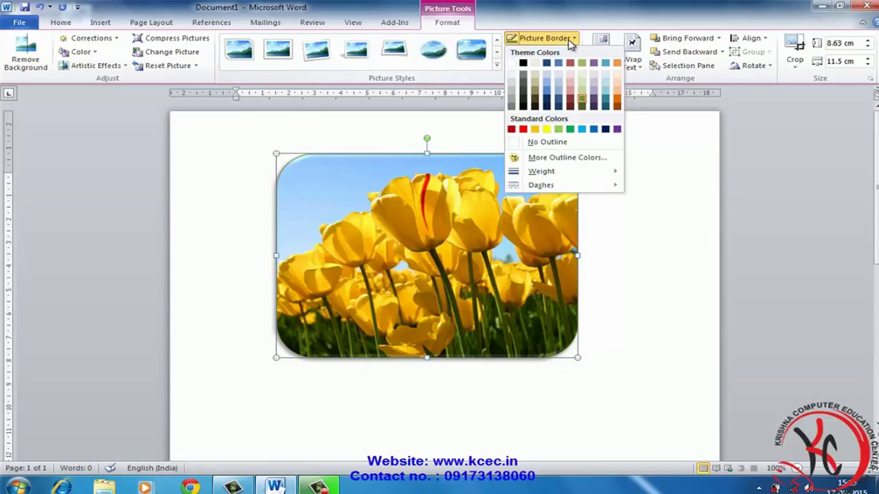
{"action": "mouse_move", "coordinate": [570, 173]}
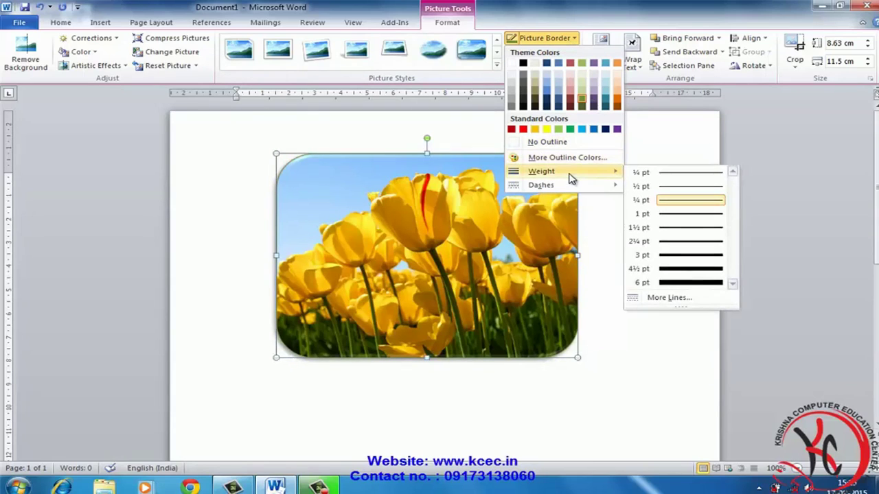
{"action": "left_click", "coordinate": [694, 280]}
{"action": "left_click", "coordinate": [560, 41]}
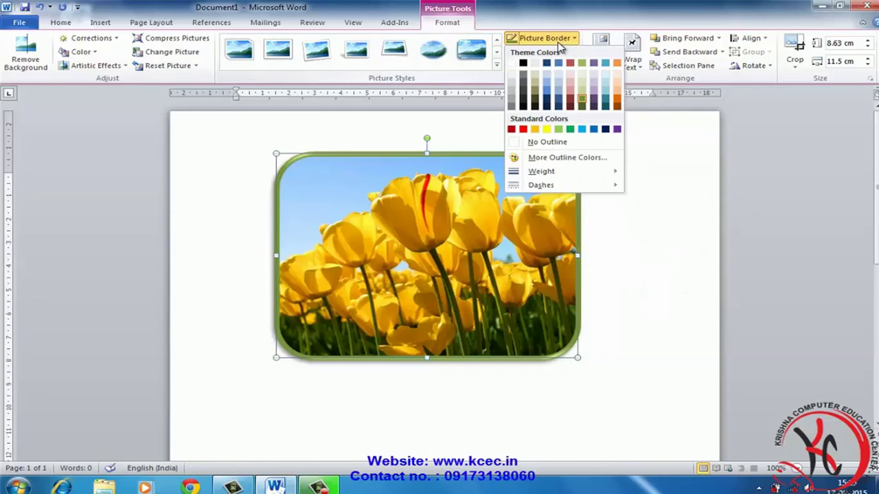
{"action": "mouse_move", "coordinate": [558, 188]}
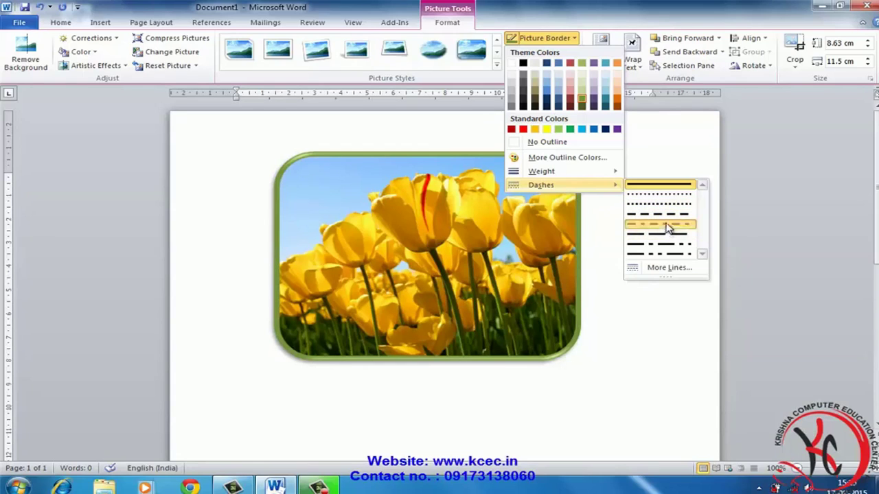
{"action": "left_click", "coordinate": [663, 222]}
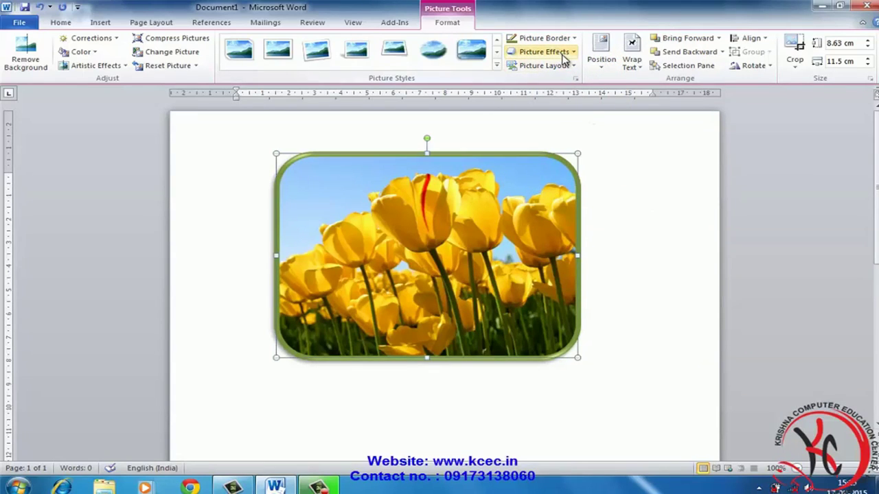
{"action": "left_click", "coordinate": [563, 57]}
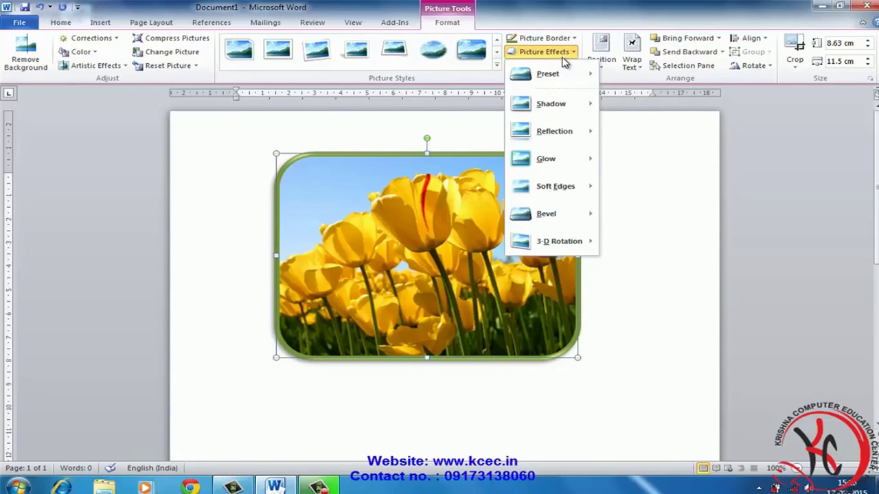
Apply the tilted 3-D Preset 12 and an Offset Top shadow to the tulip photo
{"action": "mouse_move", "coordinate": [561, 72]}
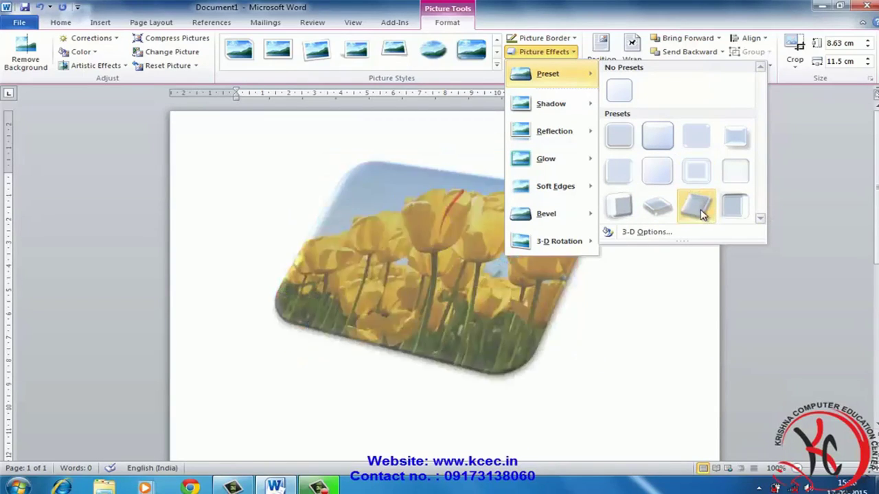
{"action": "left_click", "coordinate": [733, 214]}
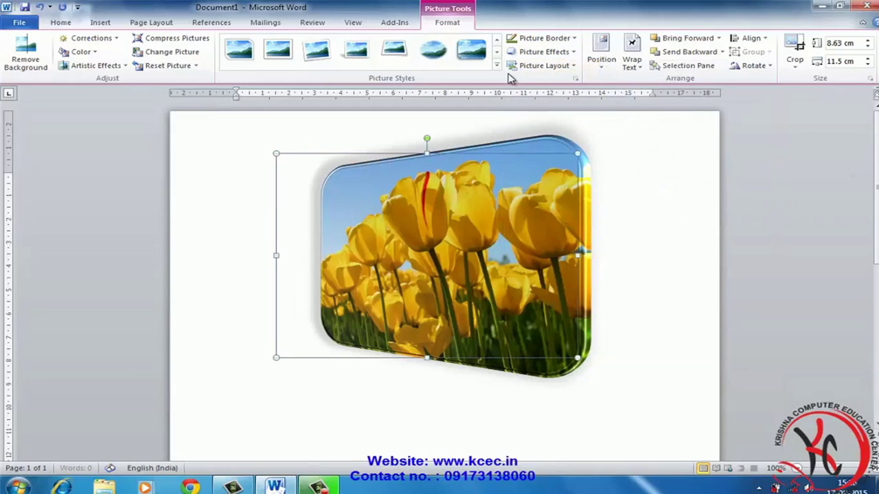
{"action": "left_click", "coordinate": [562, 59]}
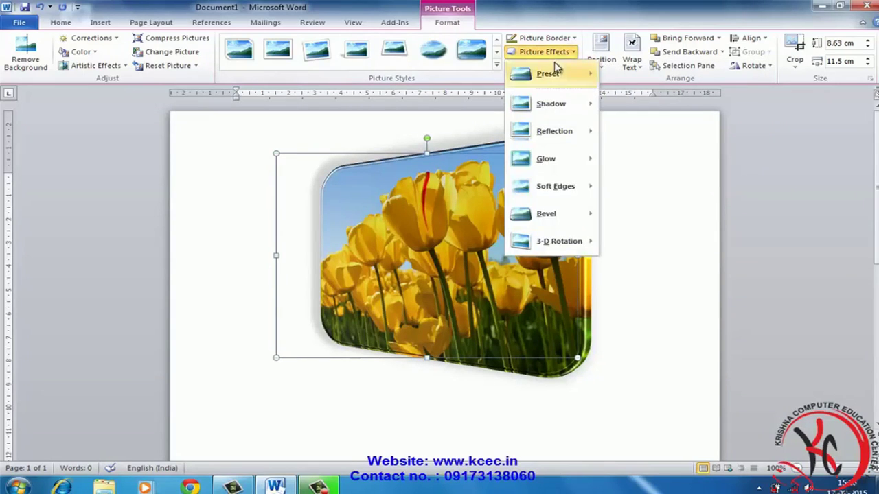
{"action": "mouse_move", "coordinate": [548, 109]}
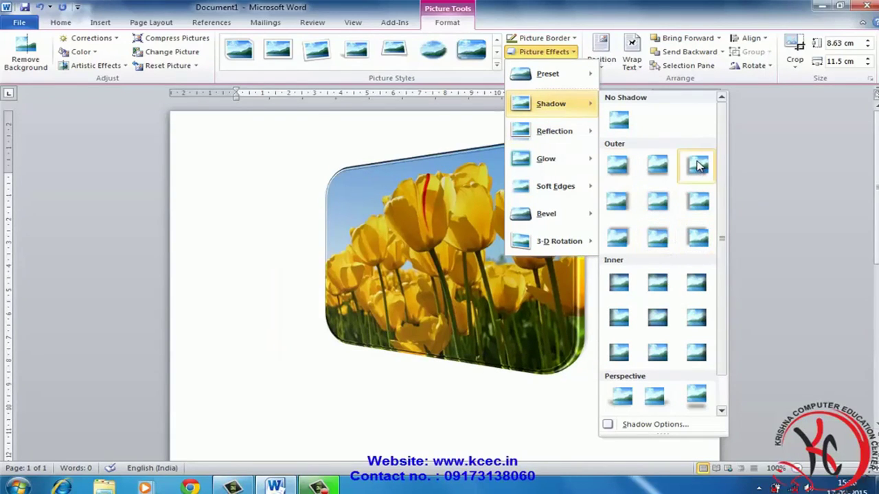
{"action": "left_click", "coordinate": [656, 244]}
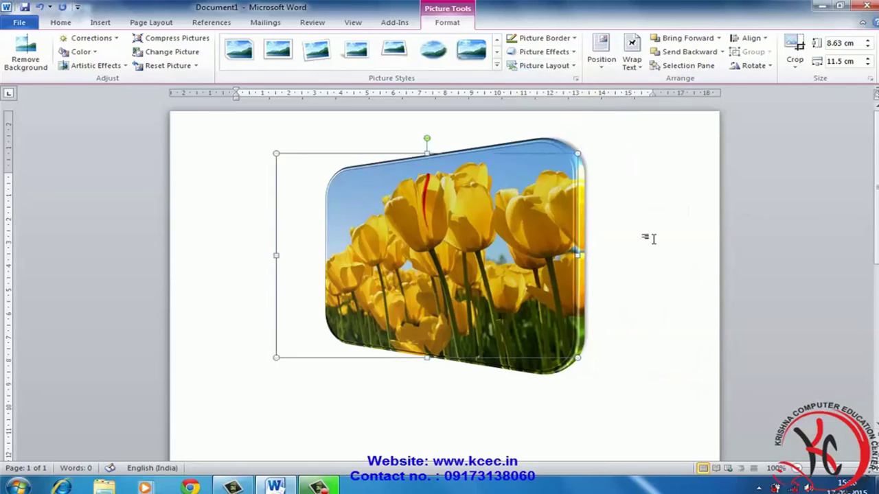
Add a Half Reflection with 4 pt offset beneath the tulip photo
{"action": "left_click", "coordinate": [565, 56]}
{"action": "mouse_move", "coordinate": [567, 138]}
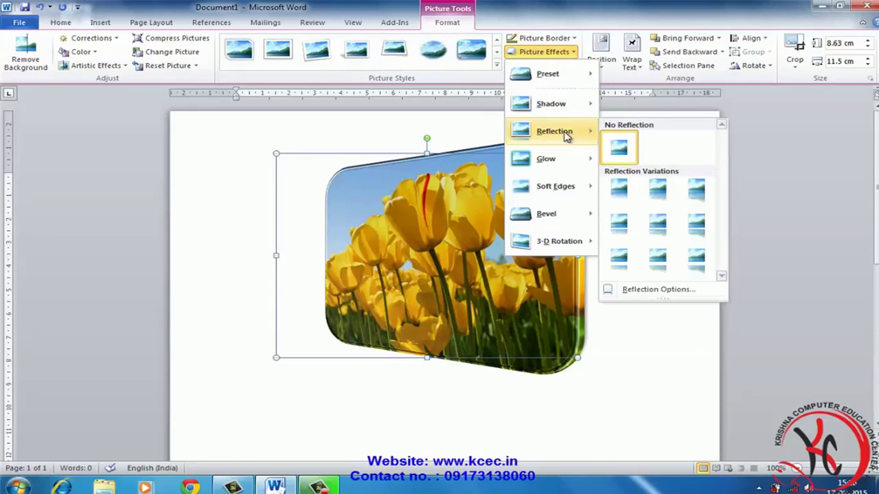
{"action": "left_click", "coordinate": [659, 233]}
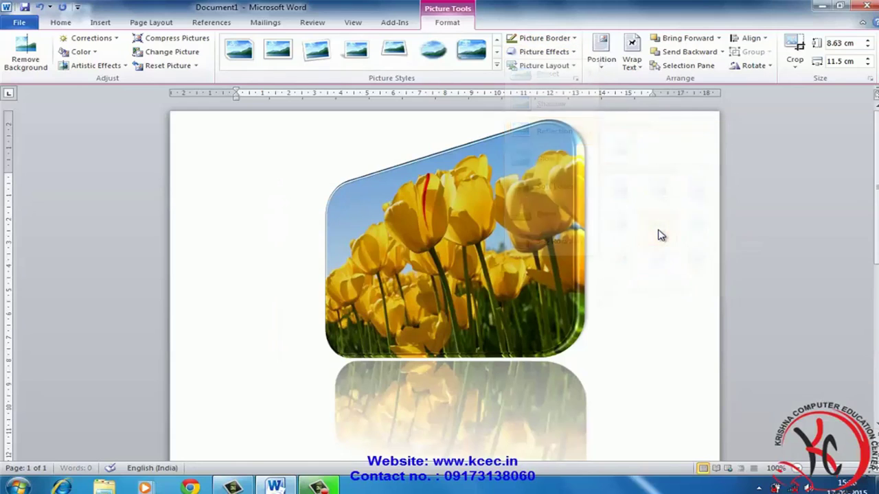
{"action": "scroll", "coordinate": [555, 193], "scroll_direction": "down", "scroll_amount": 3}
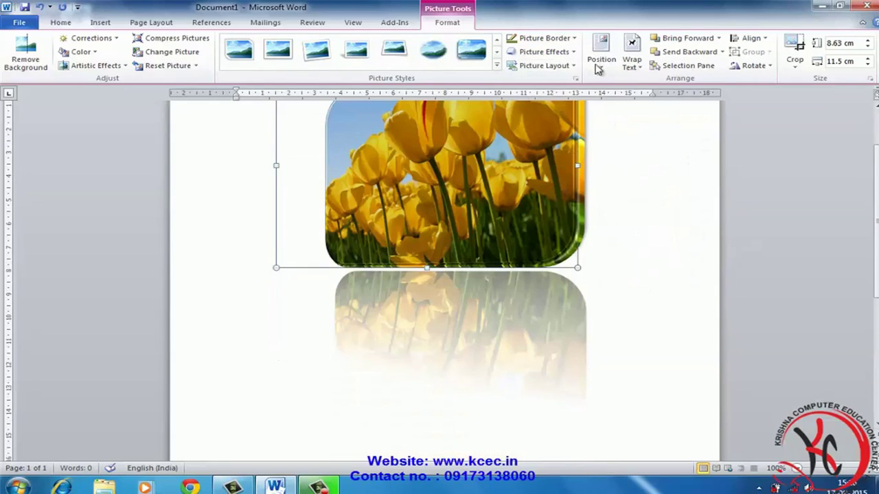
{"action": "left_click", "coordinate": [563, 53]}
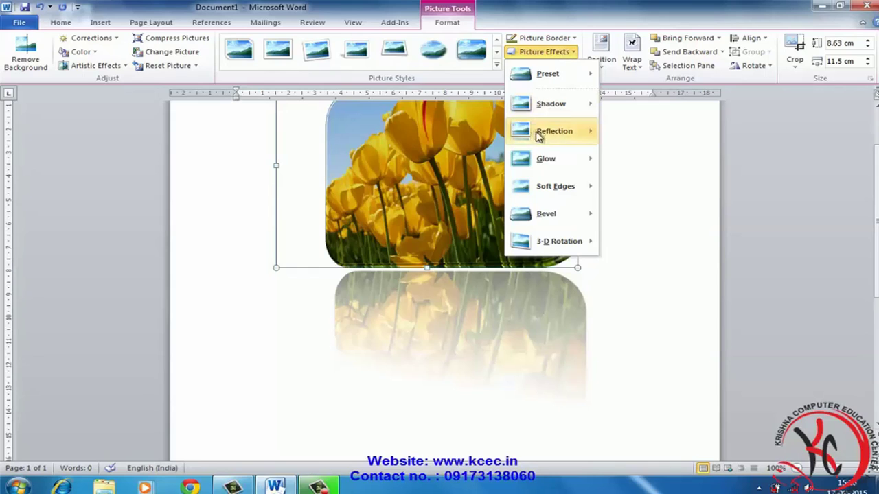
{"action": "mouse_move", "coordinate": [551, 164]}
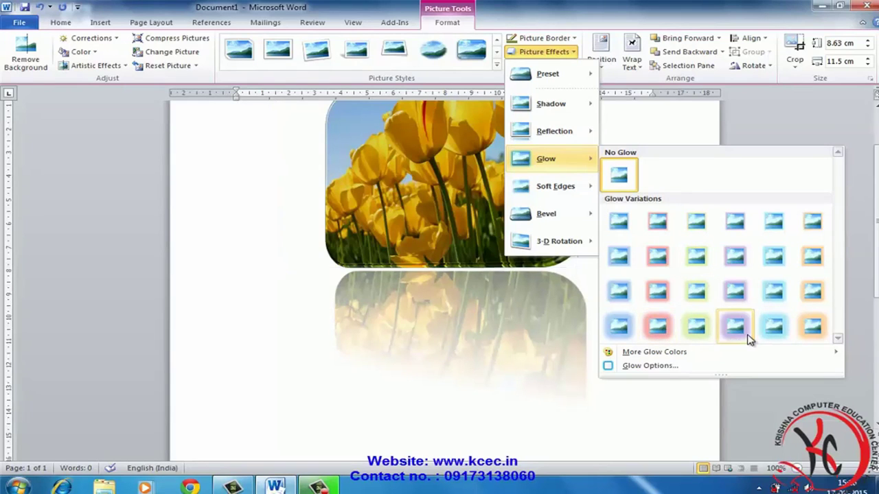
Add a purple glow and a bevel to the tulip picture
{"action": "left_click", "coordinate": [749, 338]}
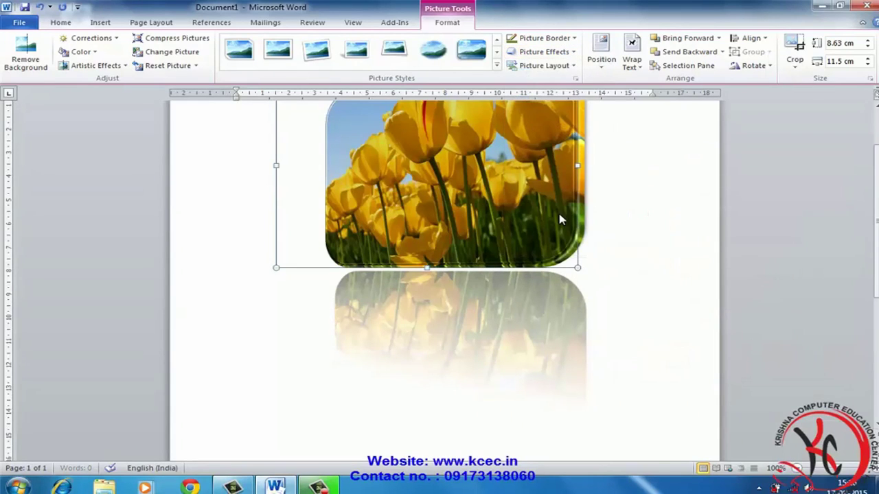
{"action": "scroll", "coordinate": [560, 220], "scroll_direction": "up", "scroll_amount": 2}
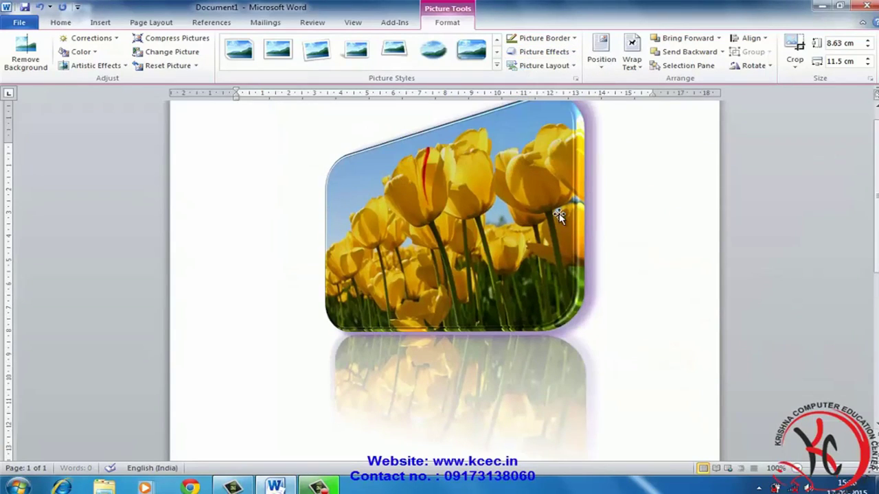
{"action": "left_click", "coordinate": [572, 55]}
{"action": "mouse_move", "coordinate": [555, 222]}
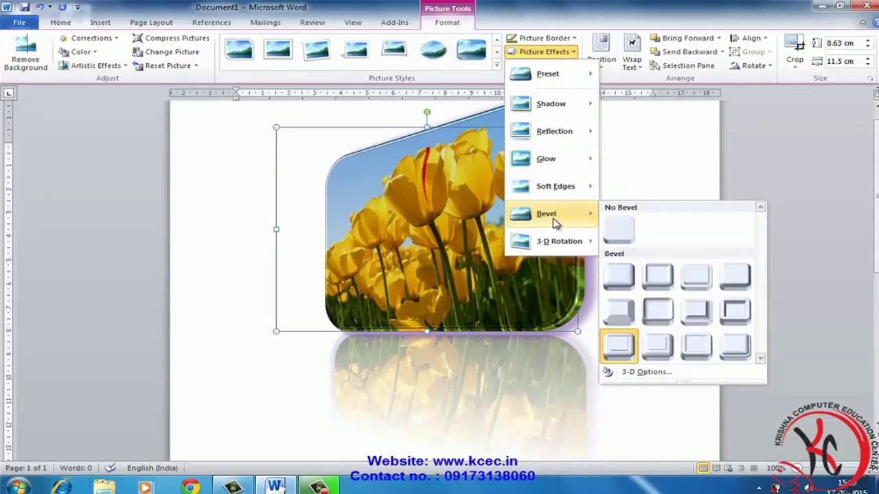
{"action": "left_click", "coordinate": [738, 313]}
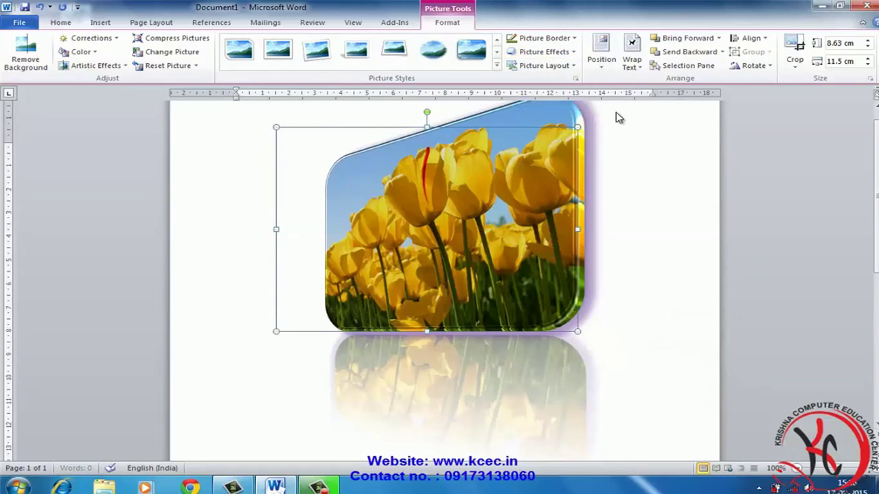
Give the tulip picture a 3-D Parallel rotation, then delete it from the page
{"action": "left_click", "coordinate": [567, 53]}
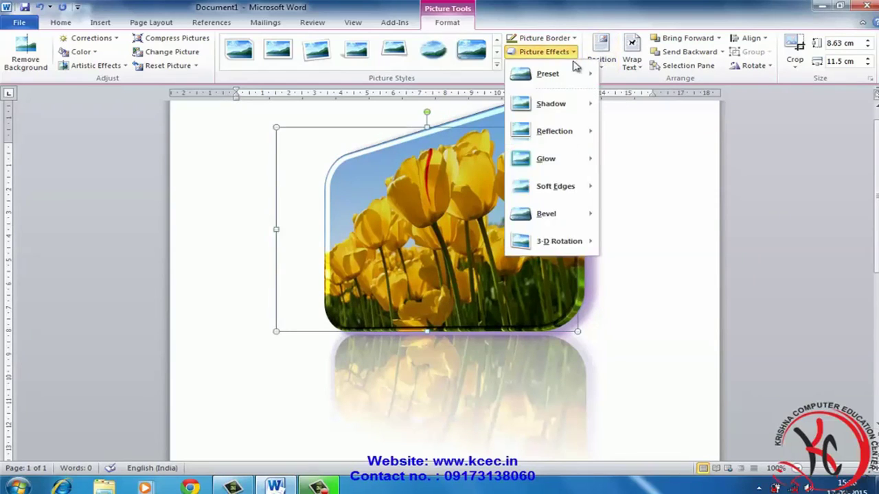
{"action": "mouse_move", "coordinate": [538, 252]}
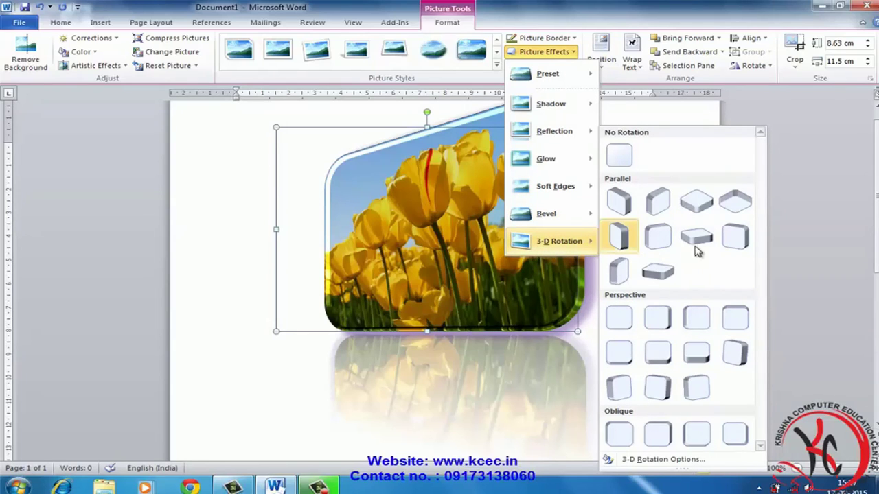
{"action": "left_click", "coordinate": [620, 278]}
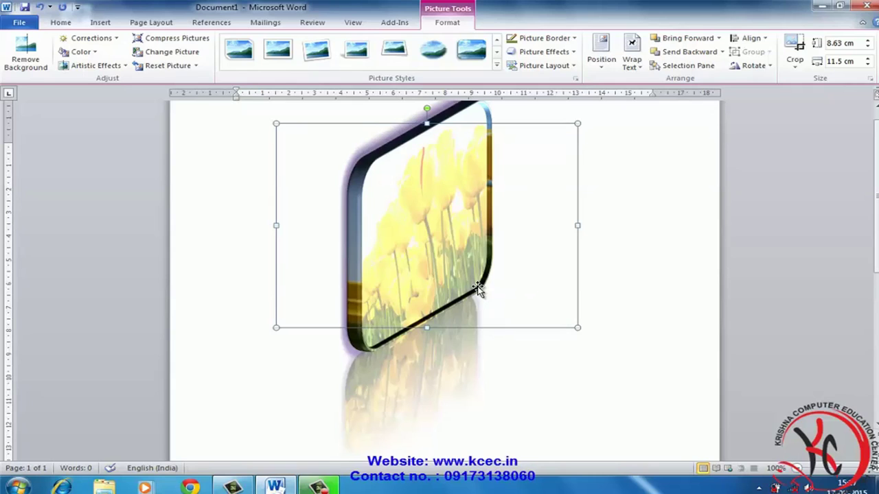
{"action": "key", "text": "Delete"}
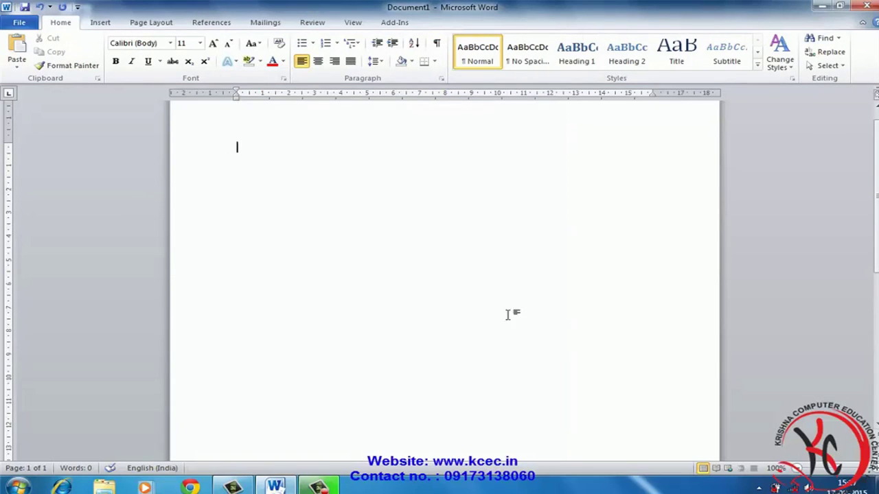
Insert the Penguins sample picture onto the blank page
{"action": "left_click", "coordinate": [101, 22]}
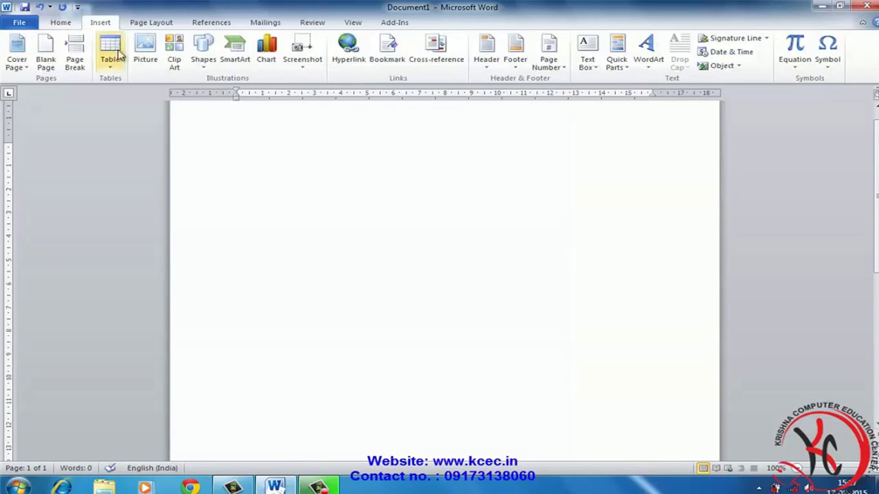
{"action": "left_click", "coordinate": [144, 60]}
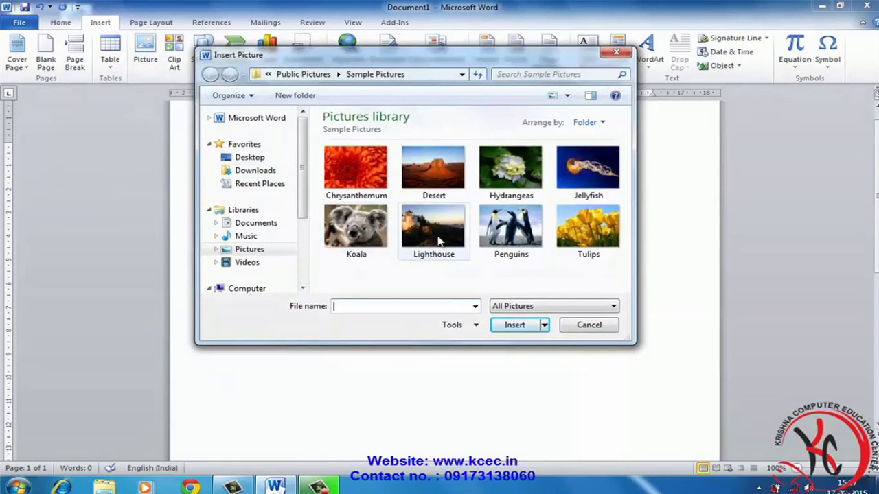
{"action": "left_click", "coordinate": [453, 176]}
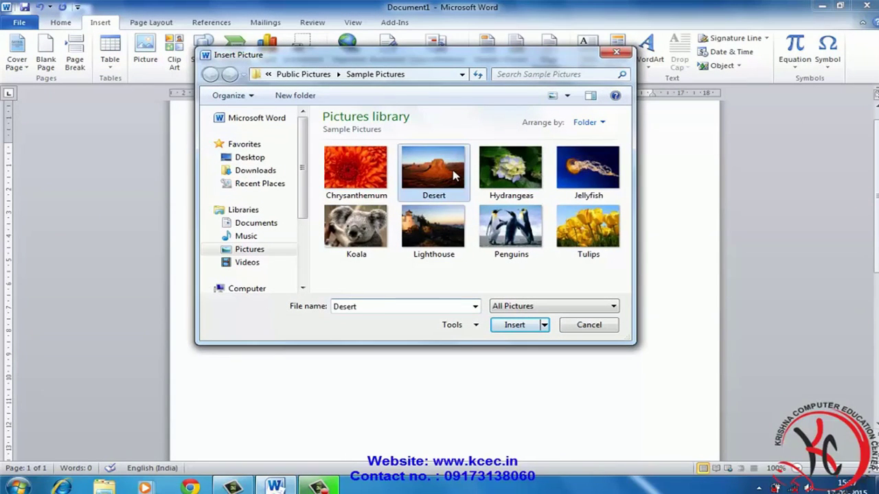
{"action": "left_click", "coordinate": [500, 260]}
{"action": "left_click", "coordinate": [515, 325]}
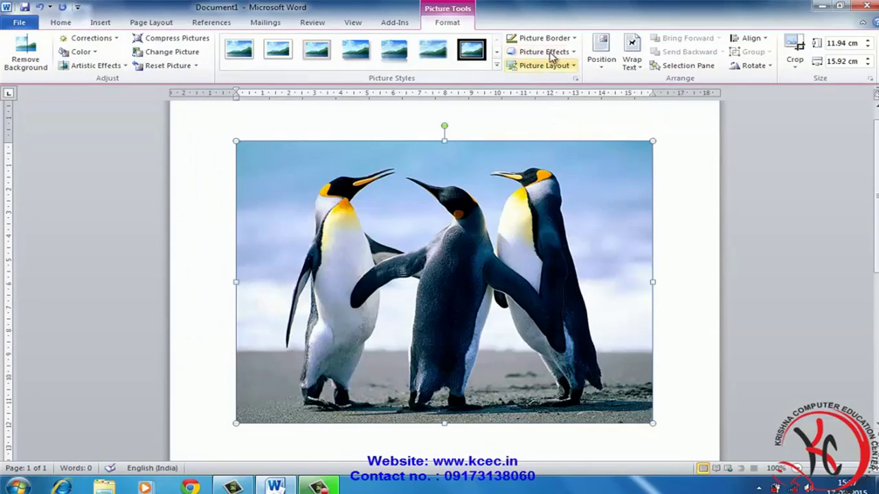
Give the Penguins picture 50 Point soft edges, then delete it
{"action": "left_click", "coordinate": [569, 54]}
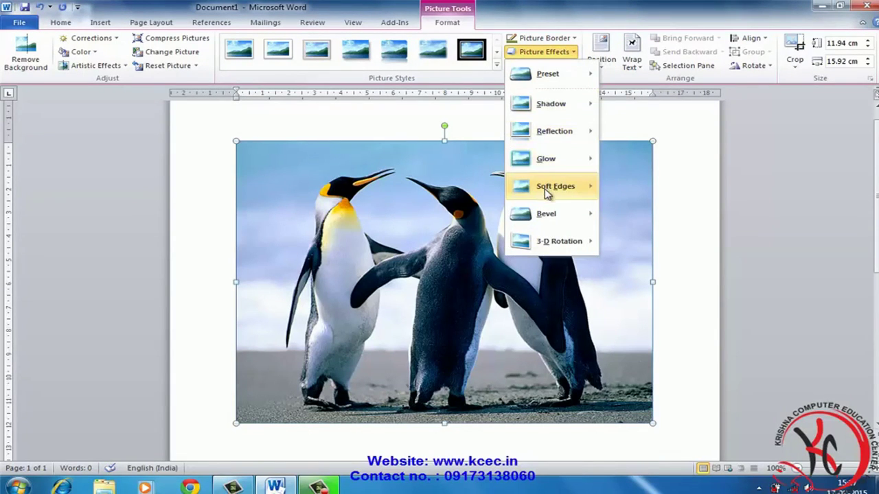
{"action": "mouse_move", "coordinate": [547, 193]}
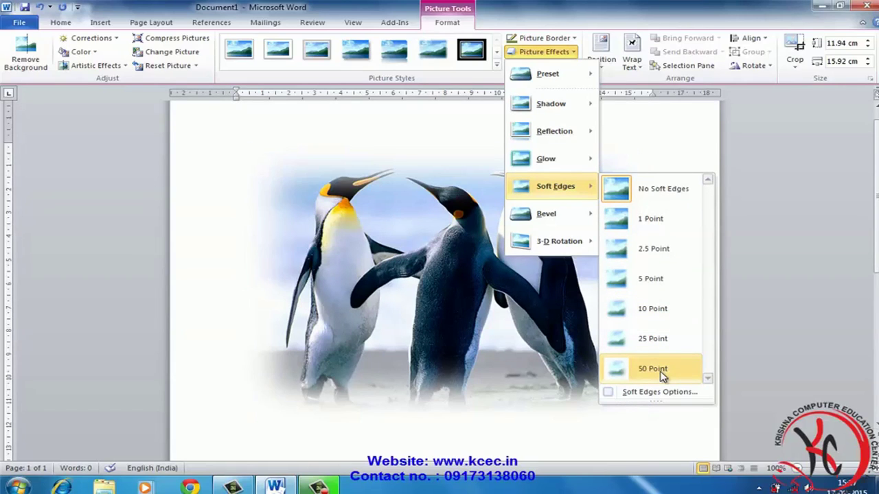
{"action": "left_click", "coordinate": [660, 372]}
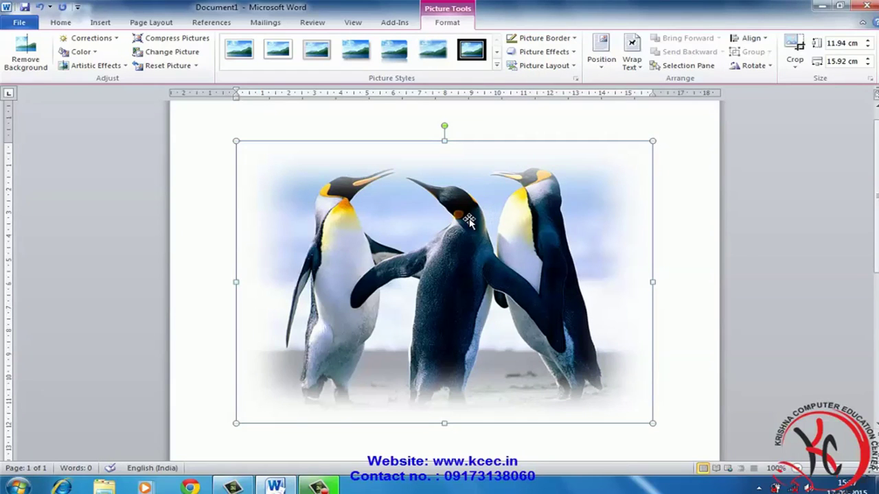
{"action": "key", "text": "Delete"}
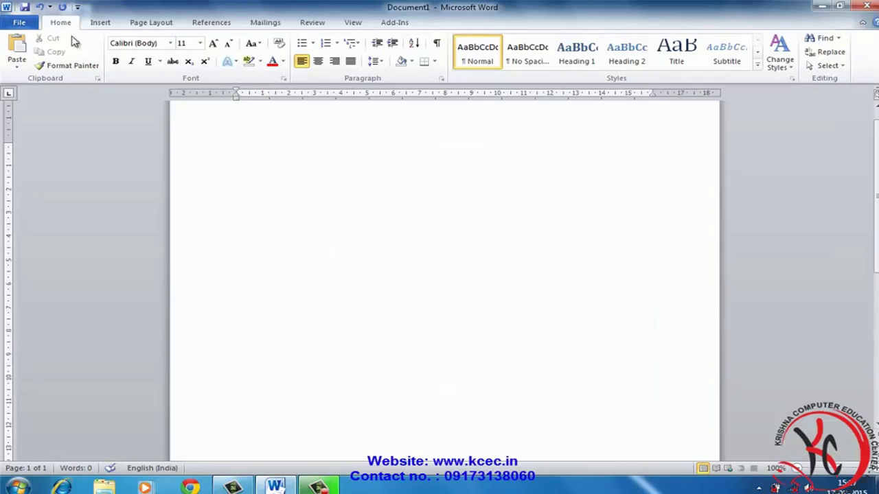
Insert the Desert sample picture onto the blank page
{"action": "left_click", "coordinate": [100, 22]}
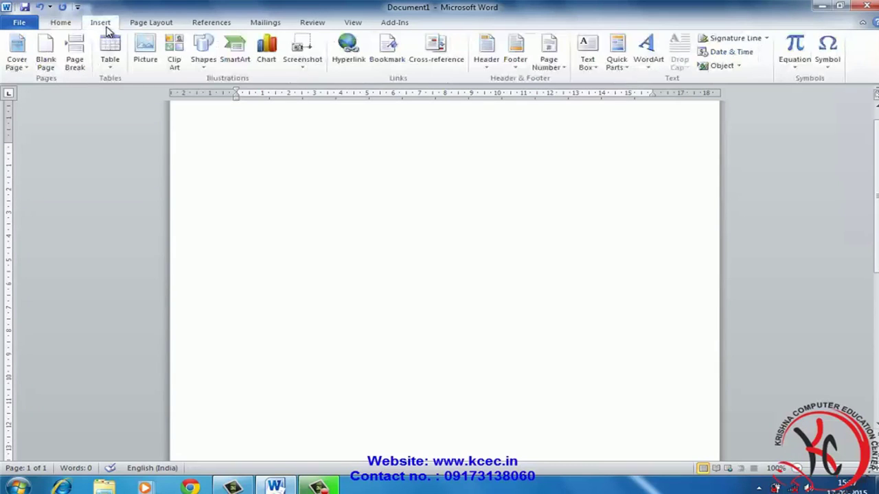
{"action": "left_click", "coordinate": [144, 58]}
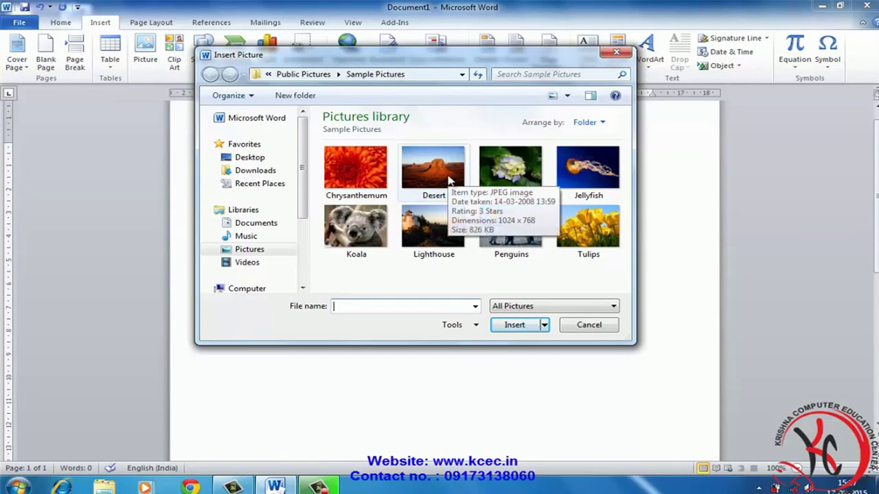
{"action": "left_click", "coordinate": [448, 180]}
{"action": "left_click", "coordinate": [514, 325]}
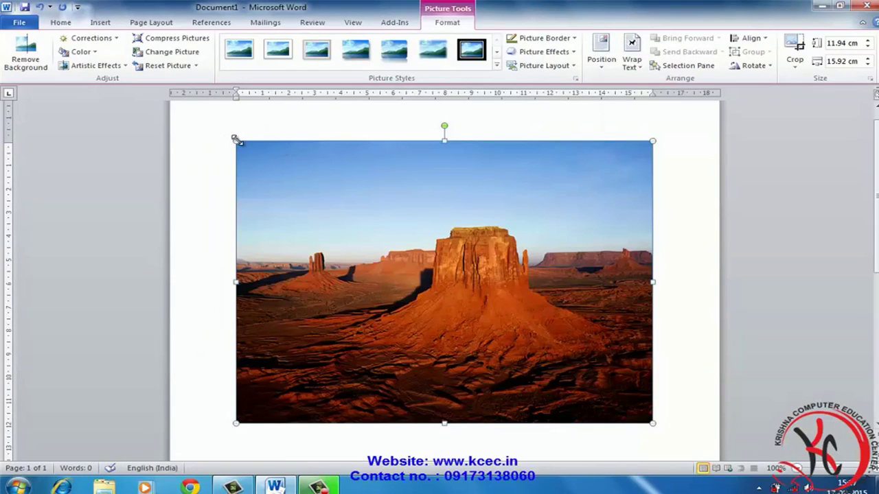
Shrink the Desert picture to 5.19 × 6.91 cm, wrap it tightly and nudge it down-right
{"action": "left_click_drag", "start_coordinate": [236, 141], "coordinate": [507, 298]}
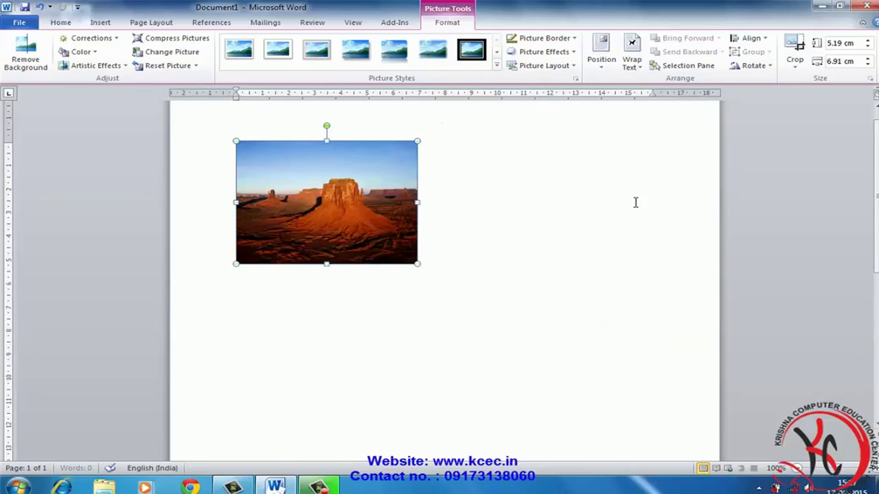
{"action": "left_click", "coordinate": [632, 64]}
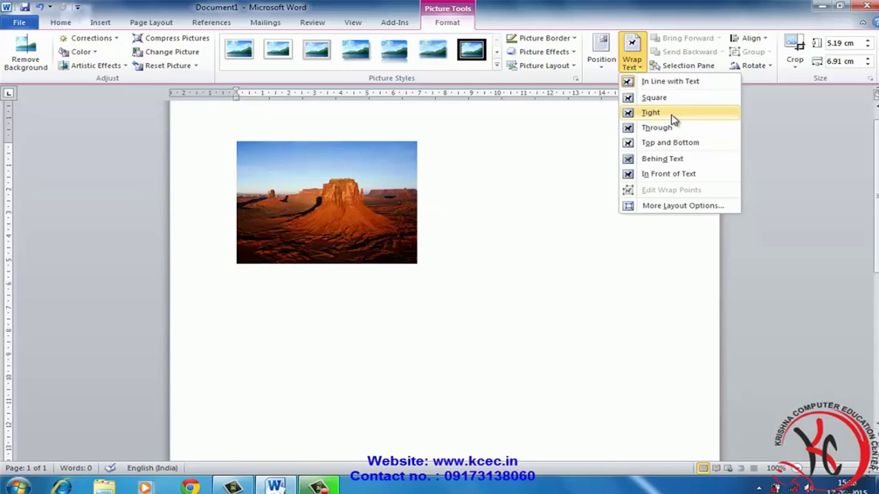
{"action": "left_click", "coordinate": [670, 113]}
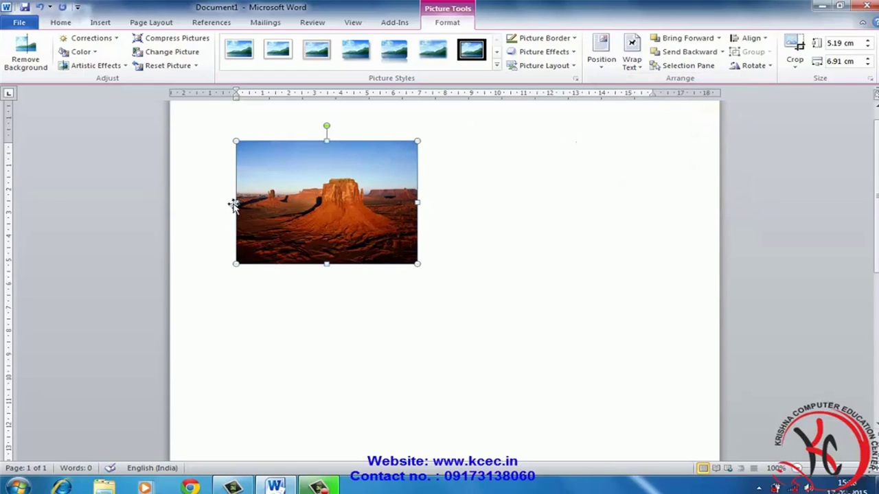
{"action": "left_click_drag", "start_coordinate": [325, 251], "coordinate": [297, 208]}
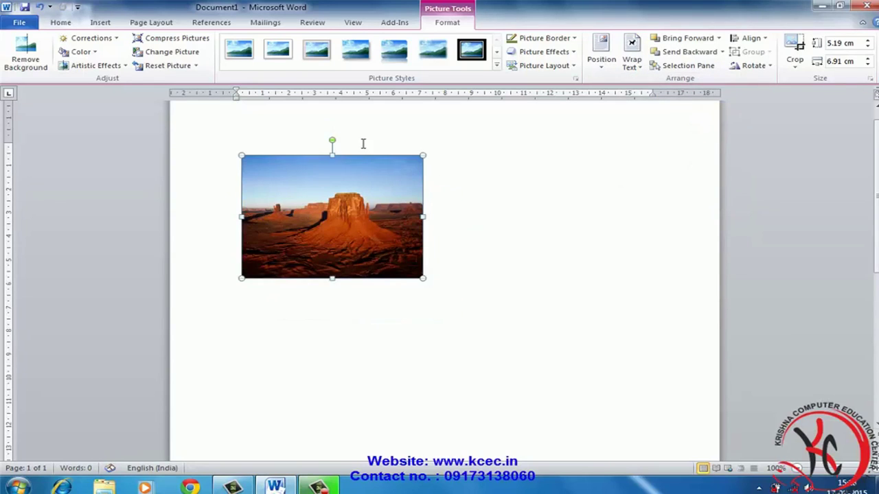
{"action": "left_click", "coordinate": [102, 23]}
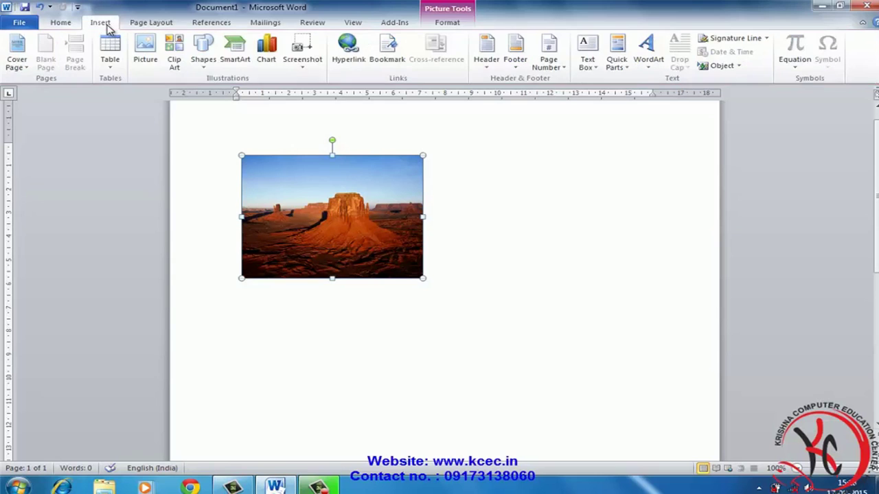
Insert the Tulips picture, shrink it to 5.12 × 6.83 cm, wrap tightly and overlap the desert
{"action": "left_click", "coordinate": [144, 60]}
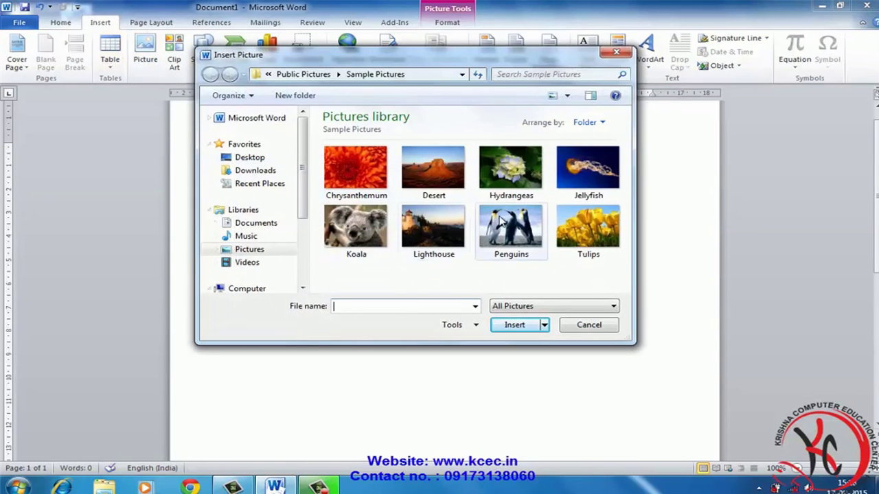
{"action": "left_click", "coordinate": [588, 230]}
{"action": "left_click", "coordinate": [515, 324]}
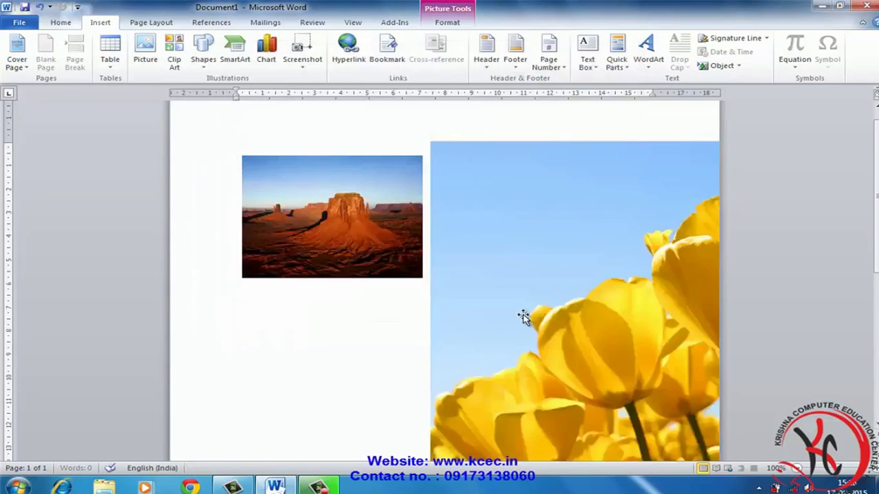
{"action": "mouse_move", "coordinate": [429, 142]}
{"action": "left_mouse_down"}
{"action": "mouse_move", "coordinate": [522, 257]}
{"action": "mouse_move", "coordinate": [634, 337]}
{"action": "left_mouse_up"}
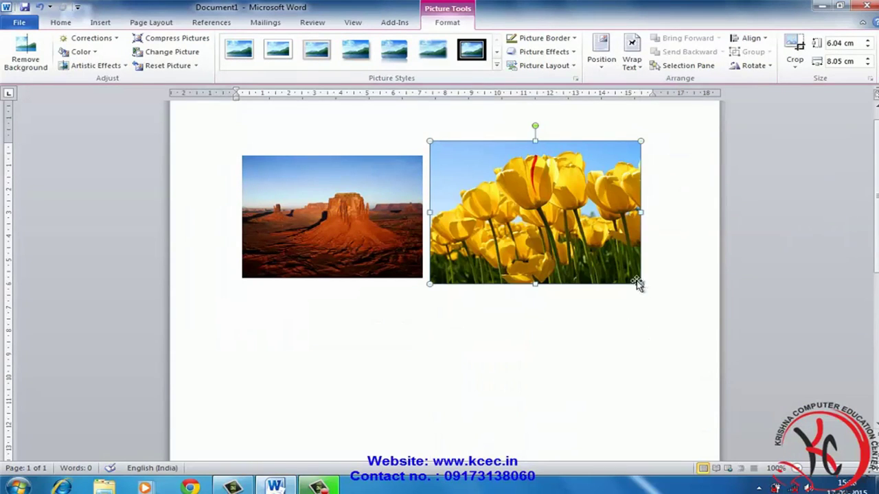
{"action": "left_click_drag", "start_coordinate": [641, 284], "coordinate": [608, 261]}
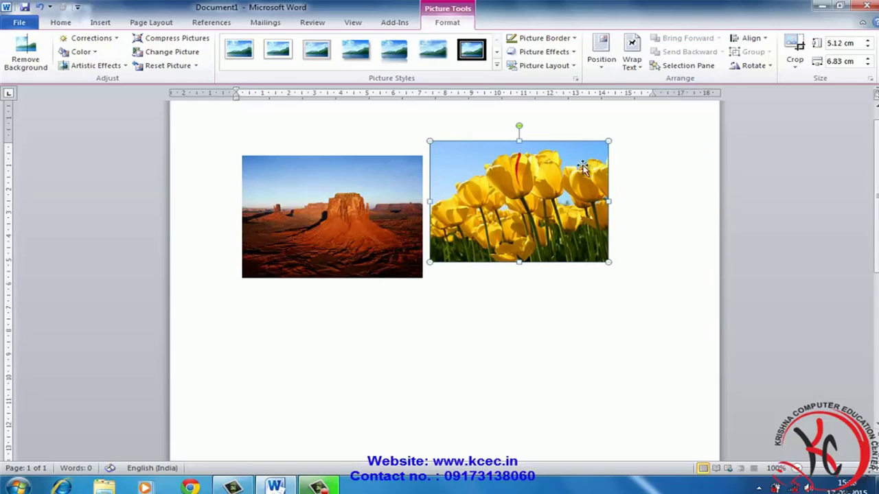
{"action": "left_click", "coordinate": [630, 69]}
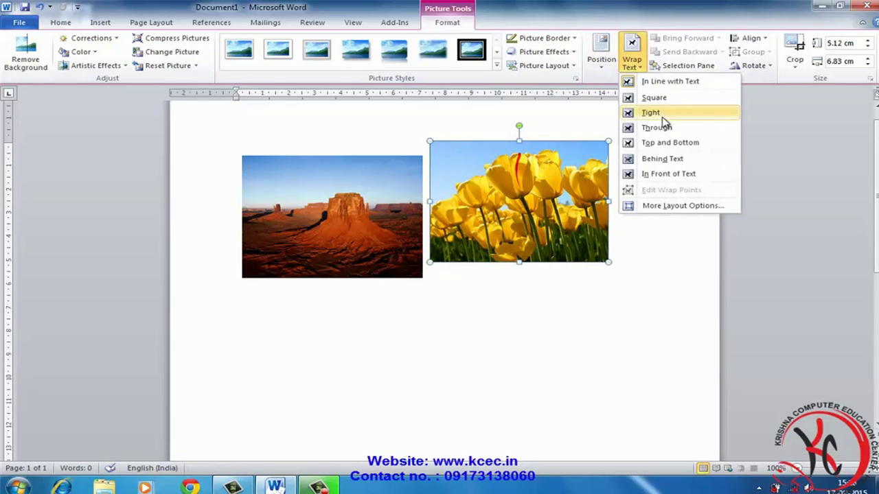
{"action": "left_click", "coordinate": [659, 112]}
{"action": "mouse_move", "coordinate": [560, 231]}
{"action": "left_mouse_down"}
{"action": "mouse_move", "coordinate": [513, 292]}
{"action": "mouse_move", "coordinate": [440, 291]}
{"action": "left_mouse_up"}
Insert the Penguins picture, shrink it to about 5.66 × 7.55 cm and wrap it tightly
{"action": "left_click", "coordinate": [101, 22]}
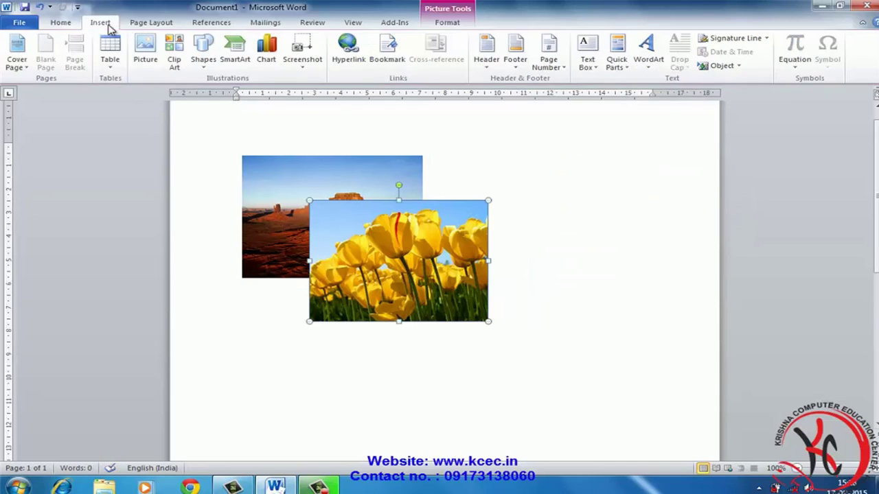
{"action": "left_click", "coordinate": [145, 59]}
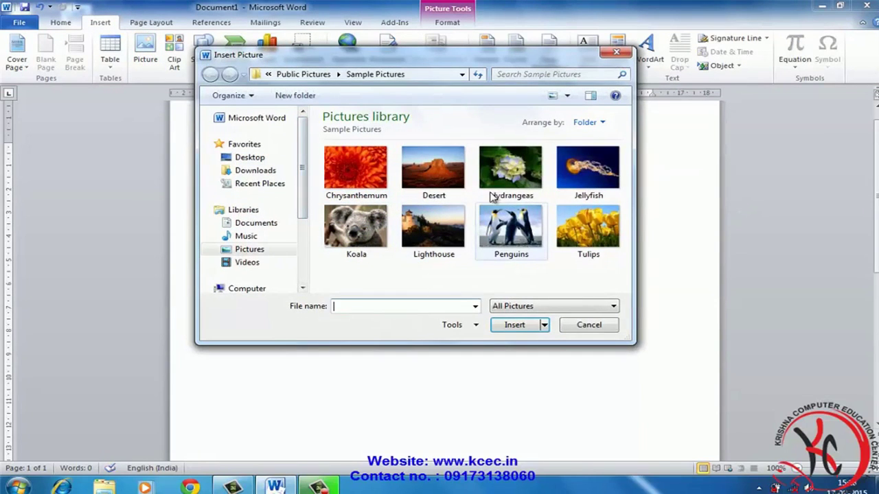
{"action": "left_click", "coordinate": [510, 226]}
{"action": "left_click", "coordinate": [533, 325]}
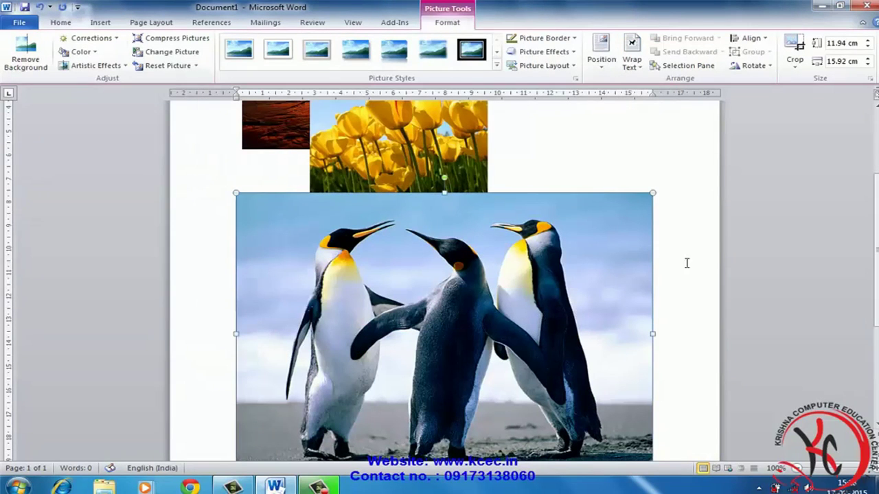
{"action": "left_click_drag", "start_coordinate": [236, 191], "coordinate": [476, 340]}
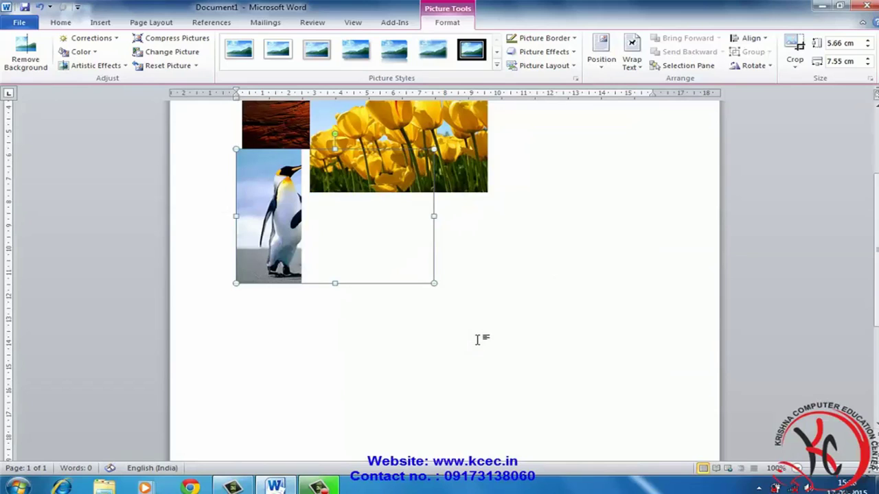
{"action": "left_click", "coordinate": [629, 67]}
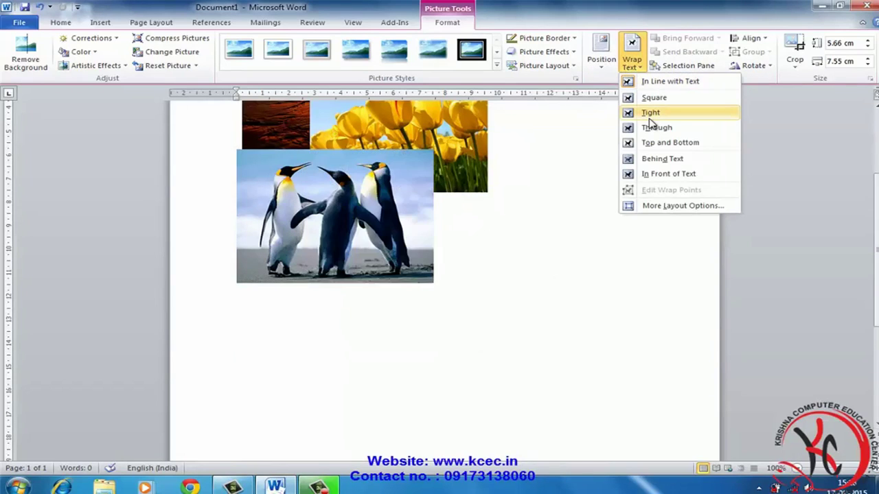
{"action": "left_click", "coordinate": [649, 112]}
Move the penguin picture further right over the tulips
{"action": "mouse_move", "coordinate": [410, 198]}
{"action": "left_mouse_down"}
{"action": "mouse_move", "coordinate": [485, 199]}
{"action": "mouse_move", "coordinate": [553, 177]}
{"action": "left_mouse_up"}
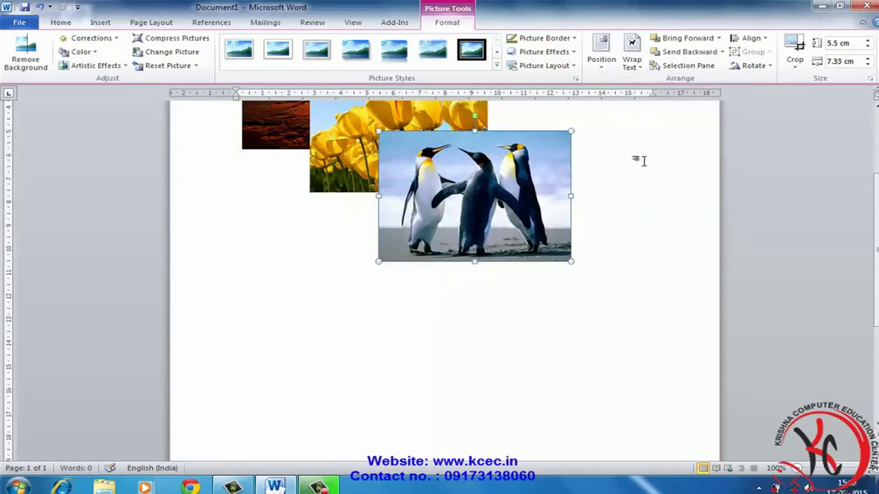
{"action": "scroll", "coordinate": [639, 158], "scroll_direction": "up", "scroll_amount": 2}
{"action": "scroll", "coordinate": [639, 160], "scroll_direction": "up", "scroll_amount": 1}
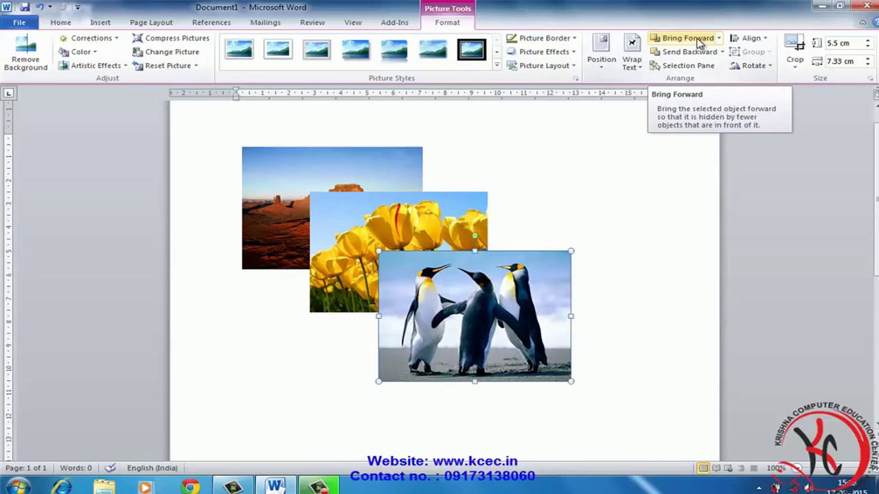
Bring the desert picture to front and drag it over the penguins' lower right
{"action": "left_click", "coordinate": [305, 170]}
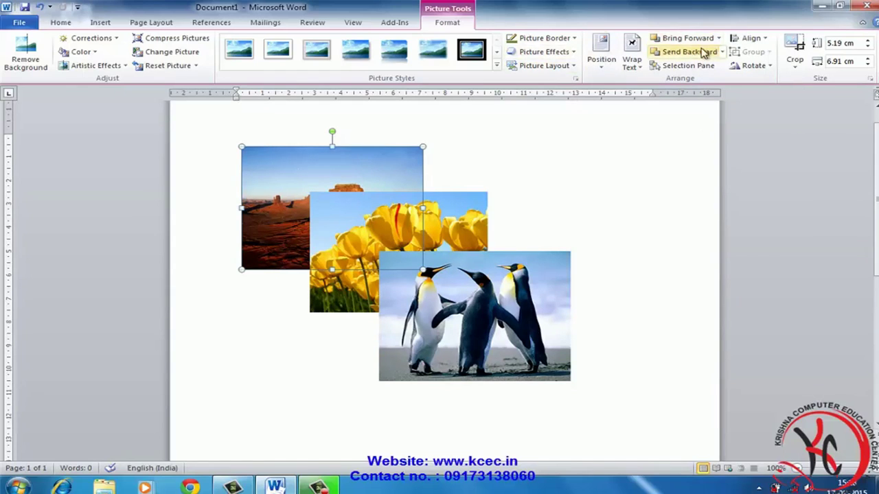
{"action": "left_click", "coordinate": [719, 39]}
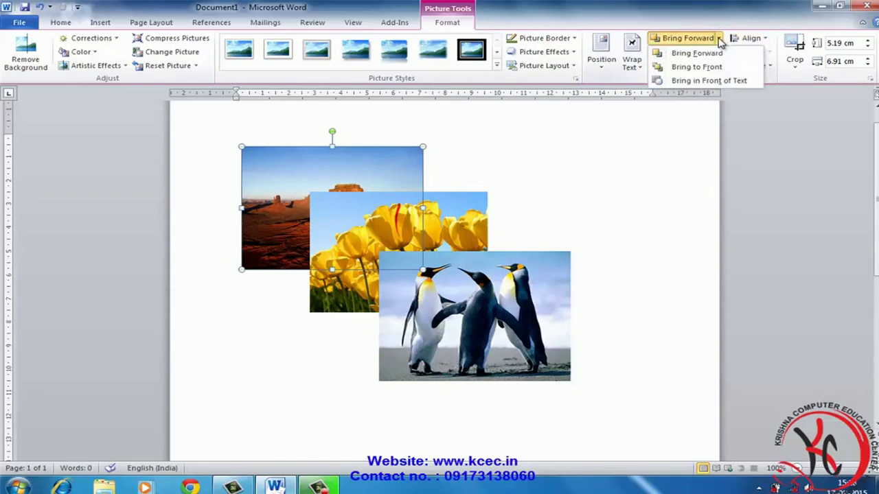
{"action": "left_click", "coordinate": [719, 69]}
{"action": "left_click_drag", "start_coordinate": [370, 213], "coordinate": [582, 372]}
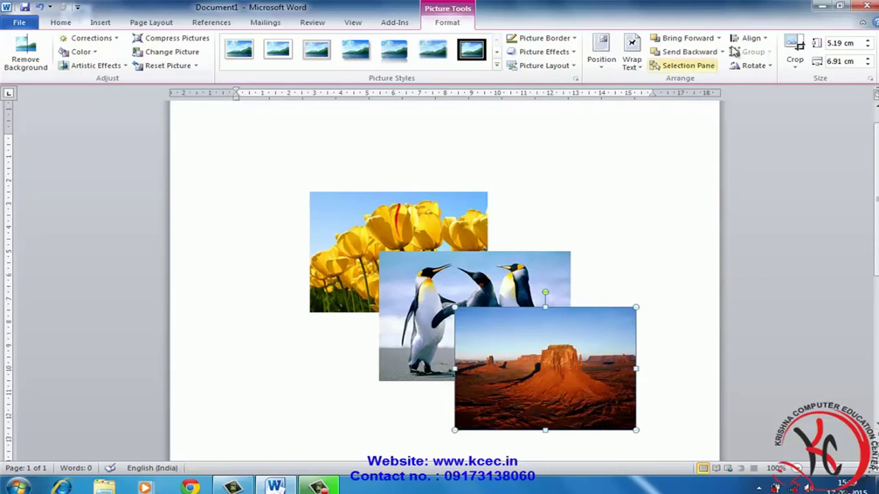
Send the desert picture backward, move it top-left, then bring it forward over the penguins
{"action": "left_click", "coordinate": [723, 53]}
{"action": "left_click", "coordinate": [715, 81]}
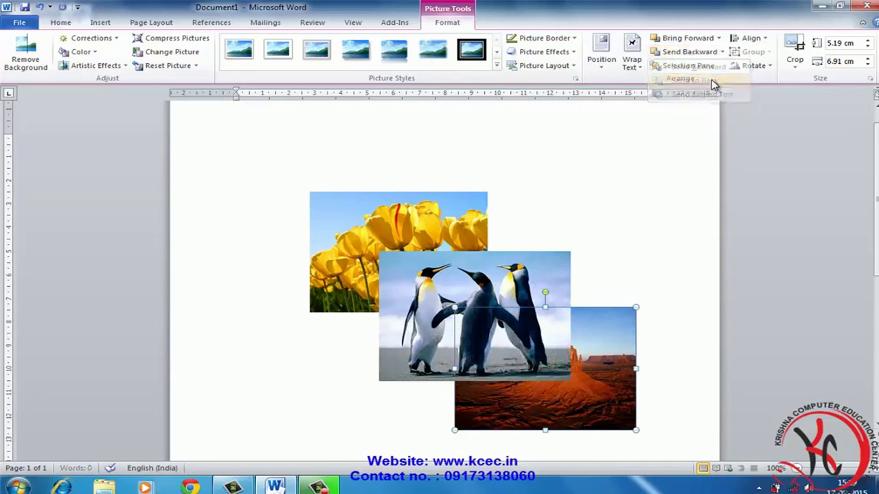
{"action": "mouse_move", "coordinate": [603, 338]}
{"action": "left_mouse_down"}
{"action": "mouse_move", "coordinate": [390, 192]}
{"action": "mouse_move", "coordinate": [400, 183]}
{"action": "left_mouse_up"}
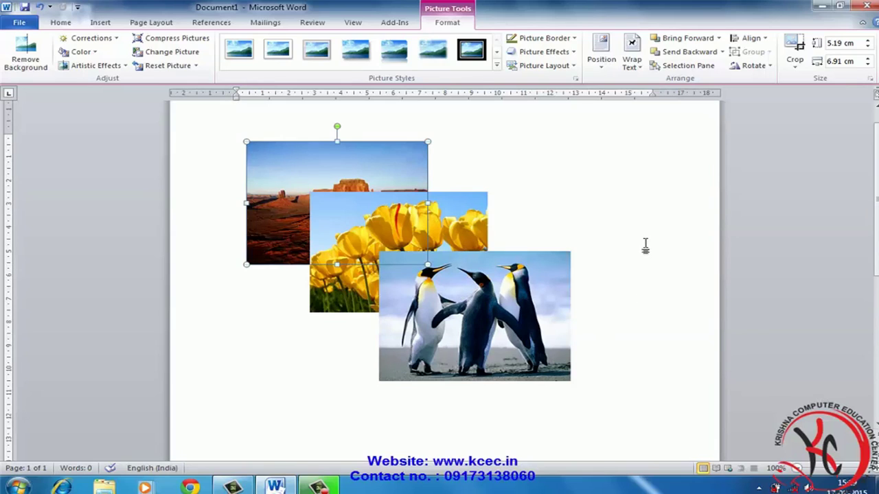
{"action": "left_click", "coordinate": [718, 38]}
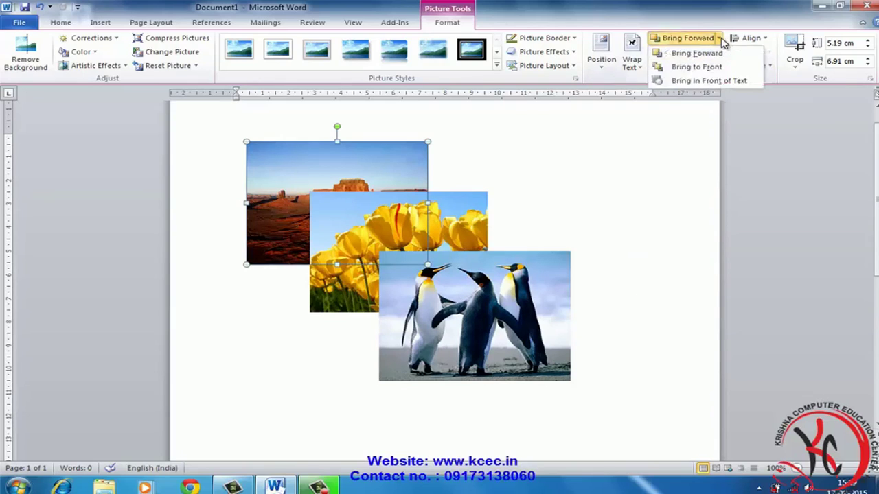
{"action": "left_click", "coordinate": [699, 54]}
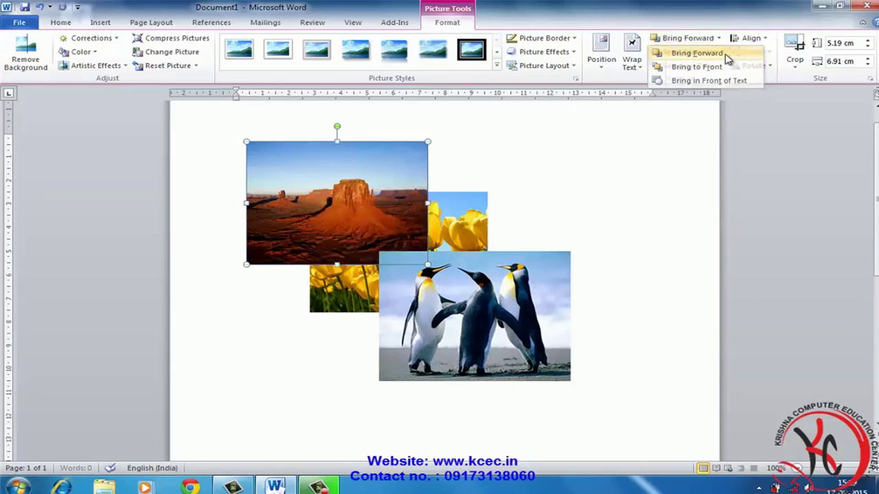
{"action": "left_click_drag", "start_coordinate": [320, 218], "coordinate": [440, 302]}
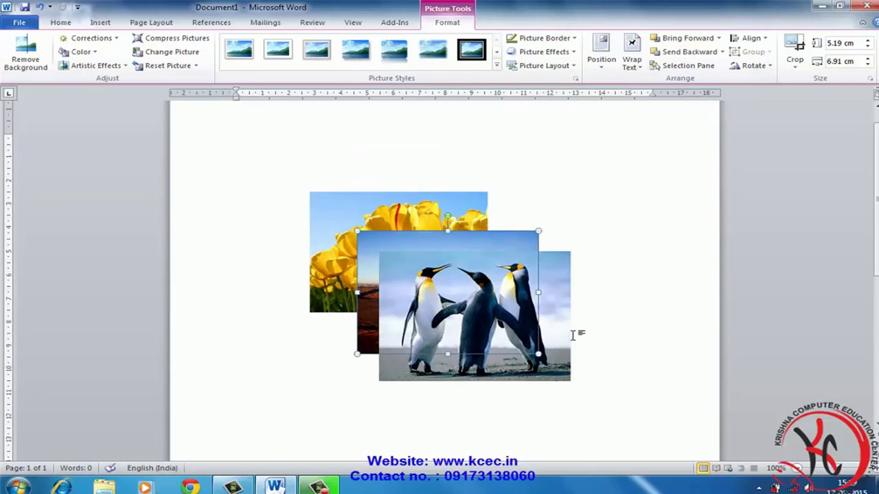
Send the penguin picture behind the desert and shift the desert picture down-right
{"action": "left_click", "coordinate": [550, 326]}
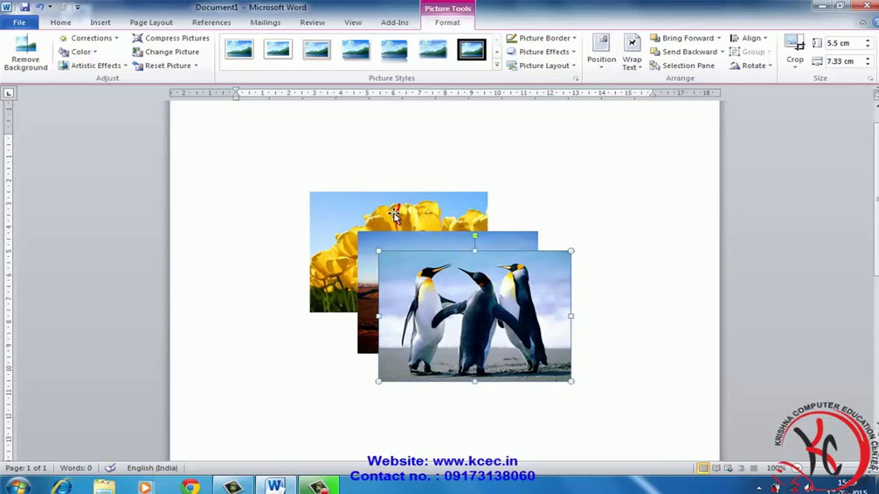
{"action": "left_click", "coordinate": [699, 57]}
{"action": "left_click", "coordinate": [546, 167]}
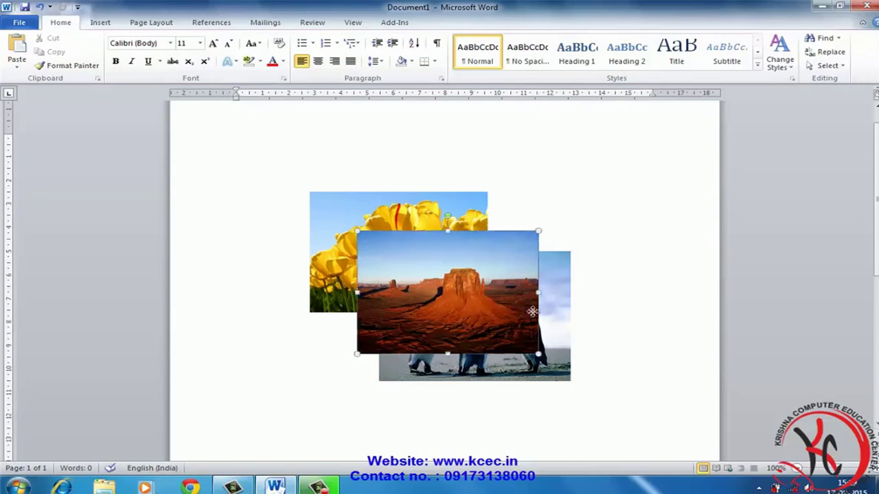
{"action": "left_click_drag", "start_coordinate": [517, 299], "coordinate": [563, 342]}
{"action": "left_click", "coordinate": [604, 182]}
{"action": "left_click_drag", "start_coordinate": [571, 292], "coordinate": [613, 326]}
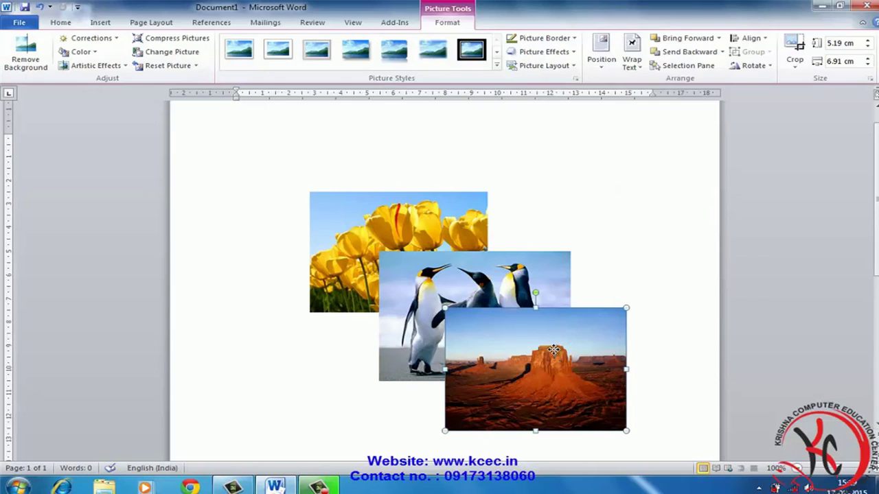
{"action": "left_click_drag", "start_coordinate": [554, 351], "coordinate": [560, 356]}
Place tulips and penguins side by side with the desert picture centred below them
{"action": "left_click_drag", "start_coordinate": [535, 292], "coordinate": [529, 285]}
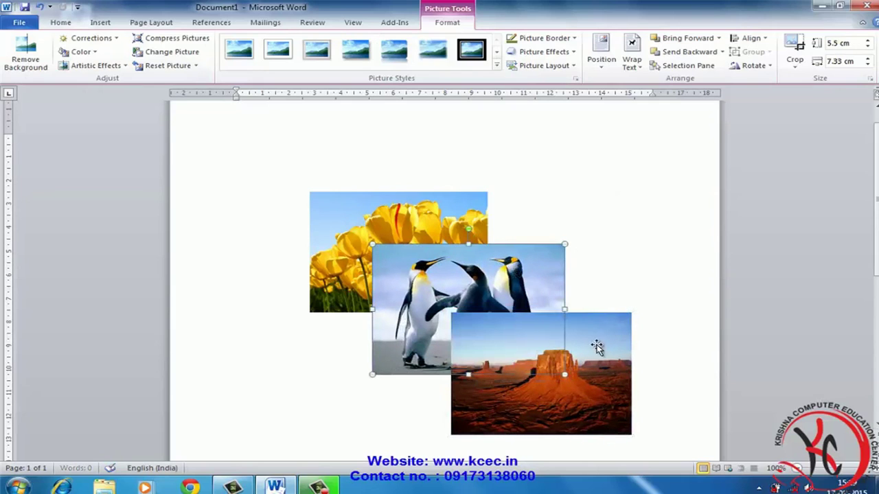
{"action": "left_click", "coordinate": [597, 275]}
{"action": "mouse_move", "coordinate": [445, 221]}
{"action": "left_mouse_down"}
{"action": "mouse_move", "coordinate": [368, 157]}
{"action": "mouse_move", "coordinate": [393, 193]}
{"action": "left_mouse_up"}
{"action": "mouse_move", "coordinate": [540, 256]}
{"action": "left_mouse_down"}
{"action": "mouse_move", "coordinate": [578, 172]}
{"action": "mouse_move", "coordinate": [618, 179]}
{"action": "left_mouse_up"}
{"action": "left_click_drag", "start_coordinate": [573, 350], "coordinate": [465, 354]}
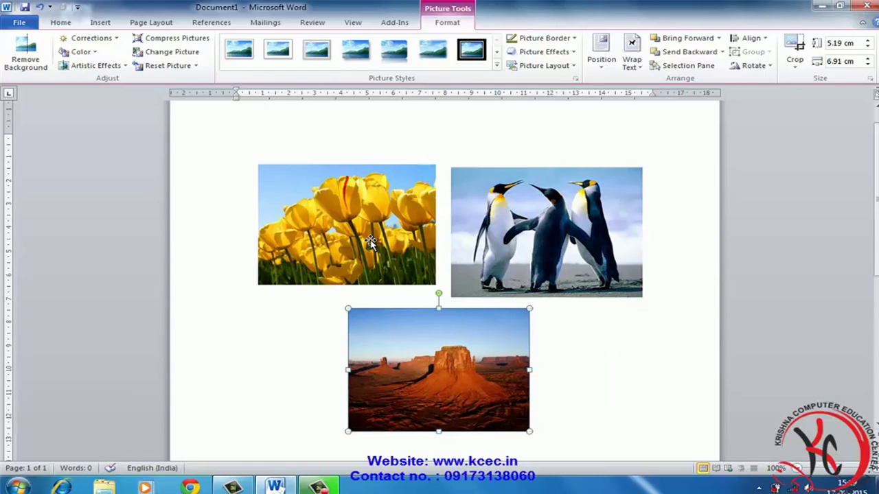
Group the tulip, penguin and desert pictures and drag the group up and right
{"action": "left_click", "coordinate": [371, 242], "text": "ctrl"}
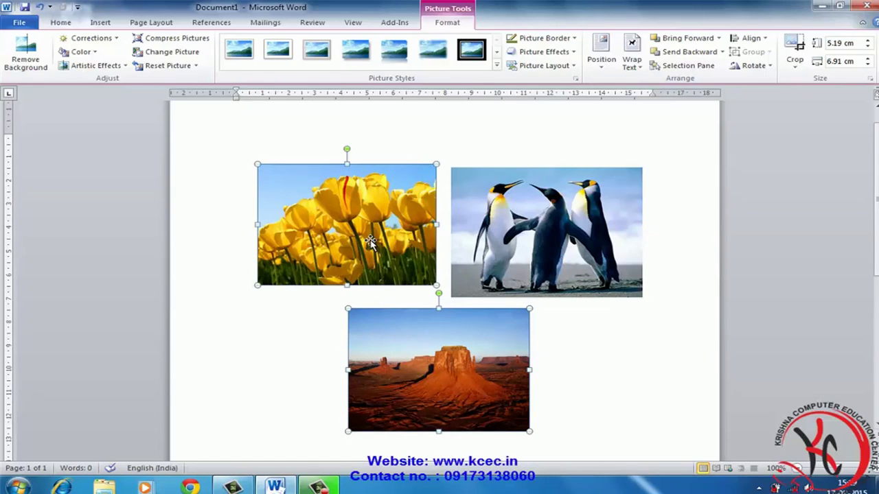
{"action": "left_click", "coordinate": [582, 232], "text": "ctrl"}
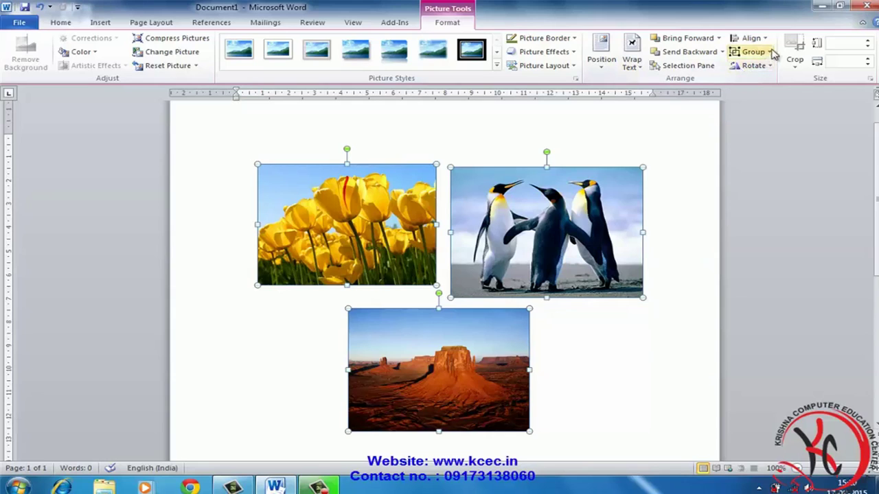
{"action": "left_click", "coordinate": [772, 55]}
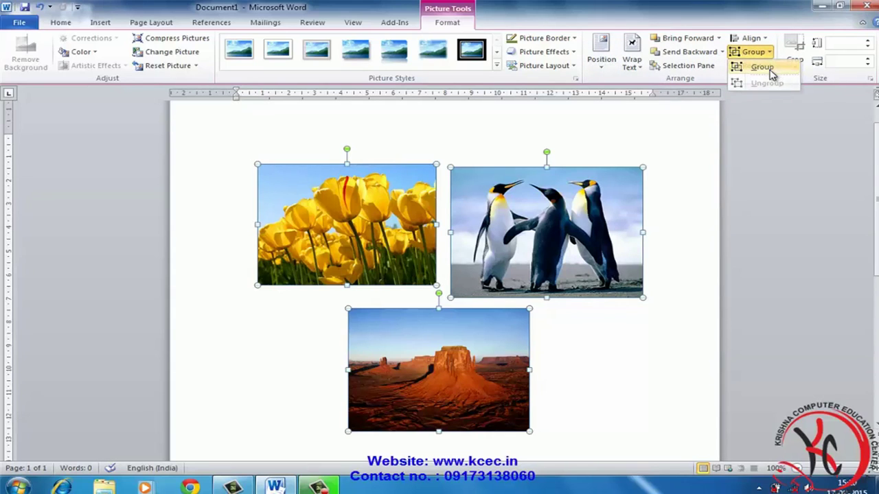
{"action": "left_click", "coordinate": [760, 67]}
{"action": "left_click", "coordinate": [688, 210]}
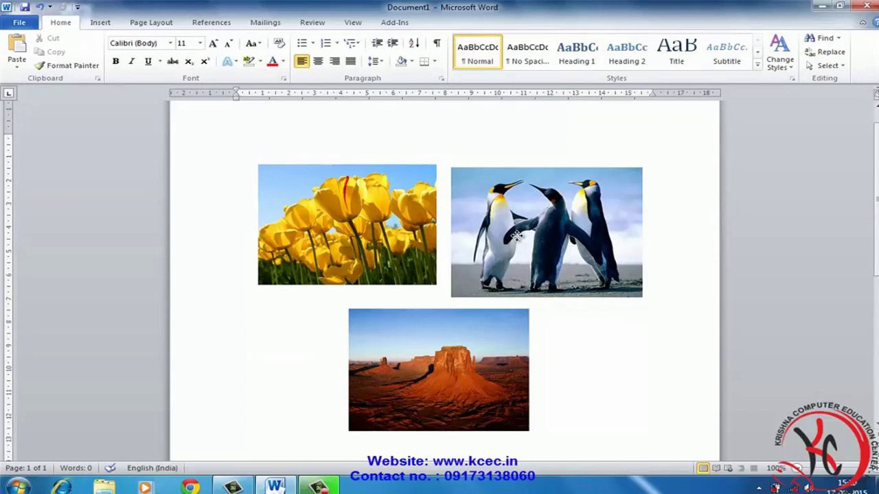
{"action": "mouse_move", "coordinate": [515, 237]}
{"action": "left_mouse_down"}
{"action": "mouse_move", "coordinate": [428, 312]}
{"action": "mouse_move", "coordinate": [536, 212]}
{"action": "mouse_move", "coordinate": [572, 213]}
{"action": "left_mouse_up"}
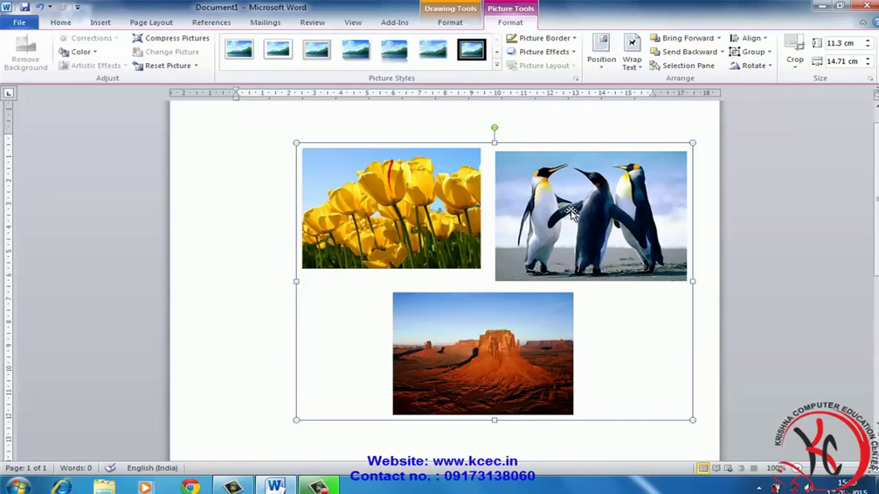
Ungroup the pictures and nudge the penguin picture slightly right
{"action": "left_click", "coordinate": [770, 53]}
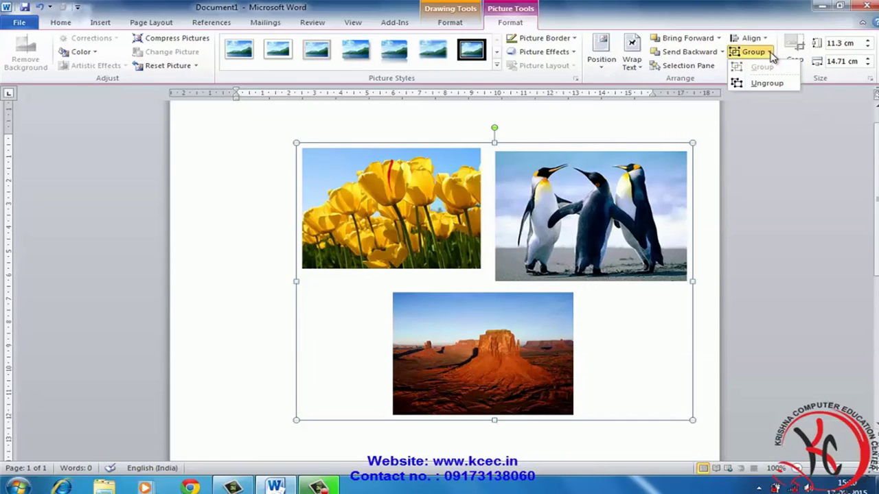
{"action": "left_click", "coordinate": [786, 85]}
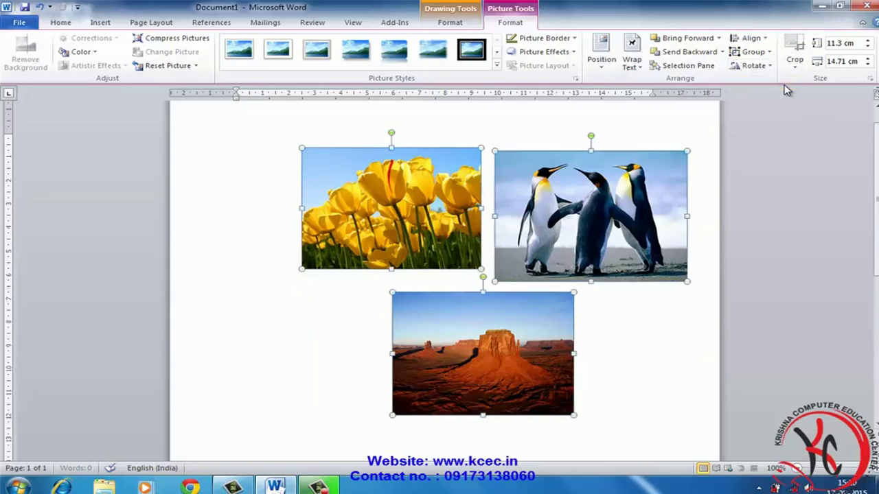
{"action": "left_click", "coordinate": [640, 119]}
{"action": "left_click_drag", "start_coordinate": [619, 199], "coordinate": [627, 196]}
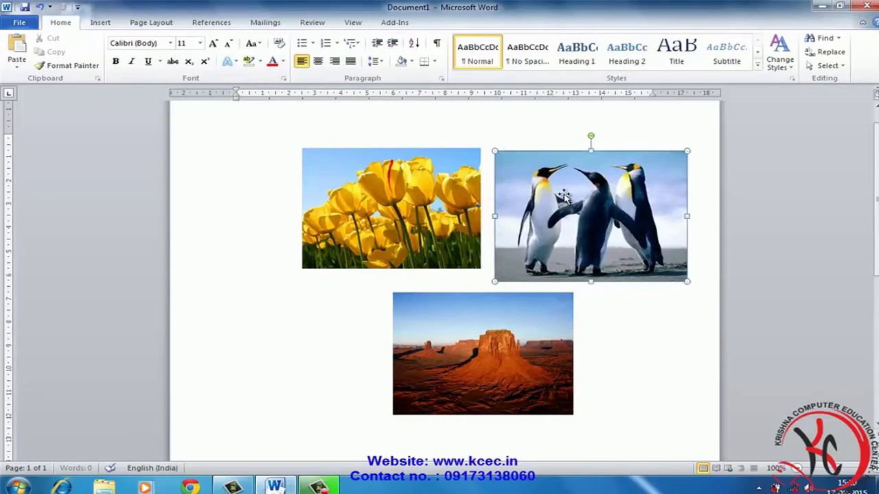
{"action": "left_click", "coordinate": [400, 237]}
{"action": "left_click_drag", "start_coordinate": [400, 237], "coordinate": [361, 247]}
{"action": "left_click_drag", "start_coordinate": [466, 342], "coordinate": [436, 360]}
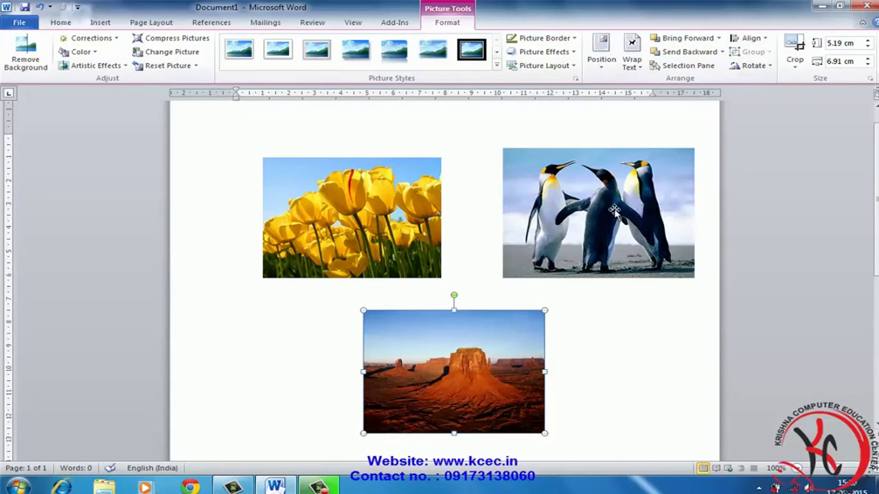
{"action": "left_click", "coordinate": [410, 206]}
{"action": "key", "text": "Delete"}
{"action": "left_click", "coordinate": [471, 352]}
{"action": "key", "text": "Delete"}
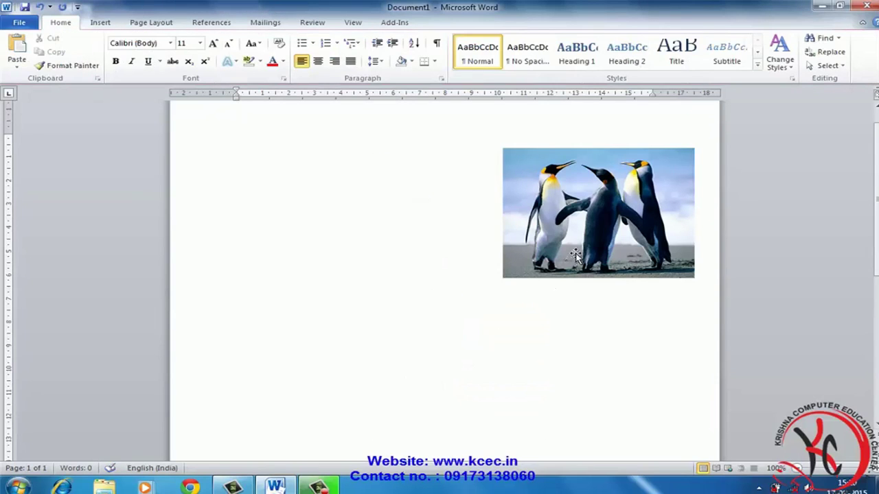
{"action": "key", "text": "ctrl+z"}
{"action": "key", "text": "ctrl+z"}
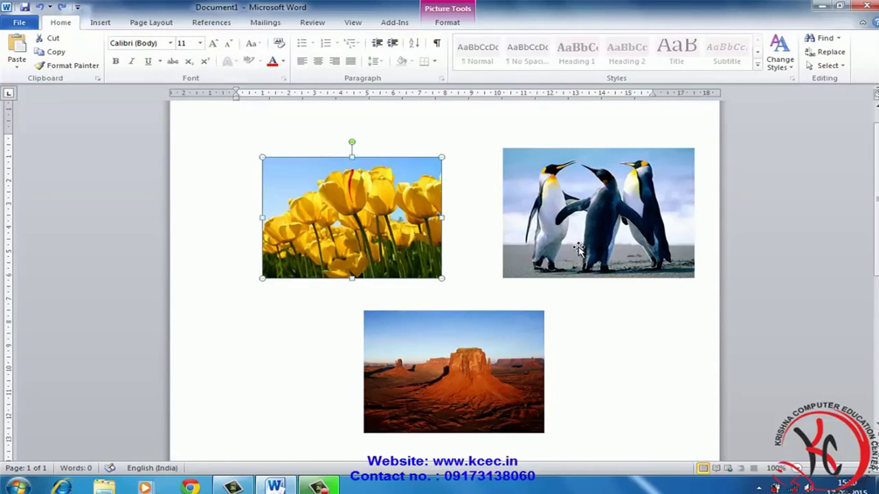
{"action": "left_click_drag", "start_coordinate": [439, 276], "coordinate": [456, 250]}
{"action": "mouse_move", "coordinate": [453, 315]}
{"action": "left_mouse_down"}
{"action": "mouse_move", "coordinate": [441, 277]}
{"action": "mouse_move", "coordinate": [412, 279]}
{"action": "left_mouse_up"}
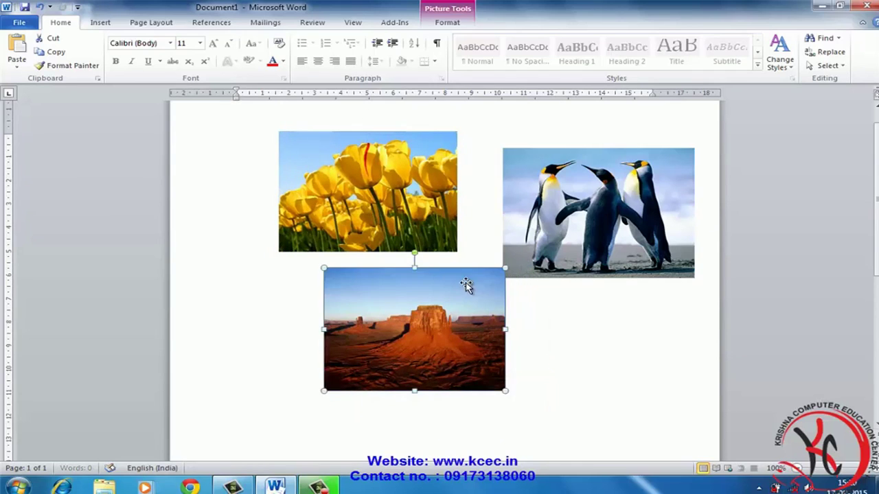
{"action": "scroll", "coordinate": [791, 412], "scroll_direction": "down", "scroll_amount": 1}
{"action": "scroll", "coordinate": [721, 310], "scroll_direction": "down", "scroll_amount": 1}
{"action": "left_click_drag", "start_coordinate": [633, 165], "coordinate": [490, 421]}
{"action": "scroll", "coordinate": [570, 240], "scroll_direction": "up", "scroll_amount": 1}
{"action": "left_click", "coordinate": [445, 22]}
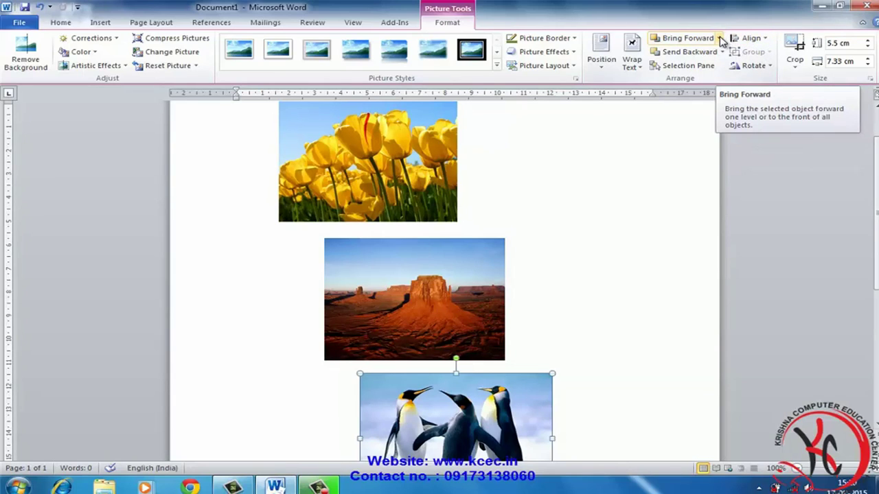
{"action": "left_click", "coordinate": [764, 40]}
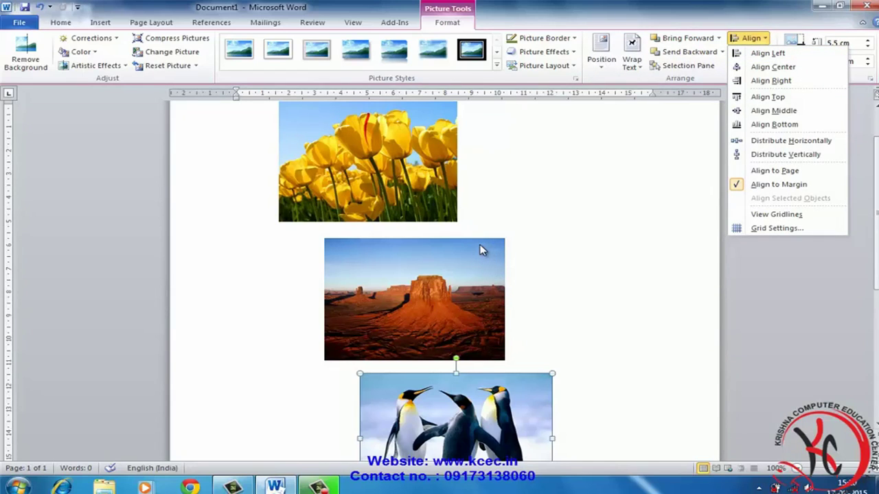
Close the Align menu and add the desert and tulip pictures to the penguin selection
{"action": "left_click", "coordinate": [555, 210]}
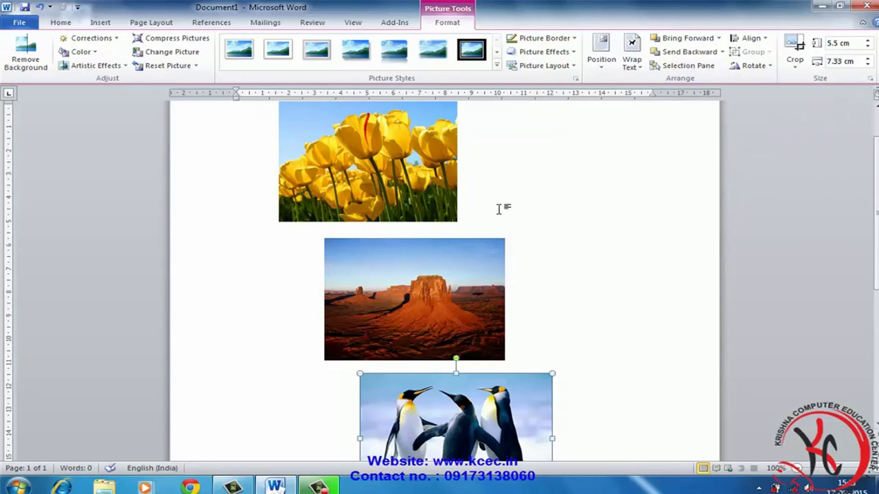
{"action": "scroll", "coordinate": [499, 209], "scroll_direction": "down", "scroll_amount": 3}
{"action": "scroll", "coordinate": [499, 210], "scroll_direction": "down", "scroll_amount": 3}
{"action": "scroll", "coordinate": [499, 211], "scroll_direction": "up", "scroll_amount": 4}
{"action": "scroll", "coordinate": [500, 213], "scroll_direction": "up", "scroll_amount": 3}
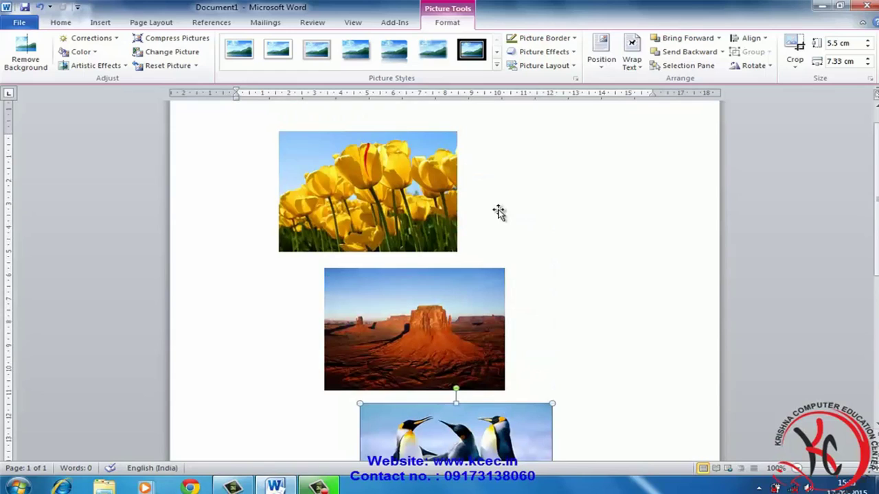
{"action": "scroll", "coordinate": [499, 209], "scroll_direction": "down", "scroll_amount": 2}
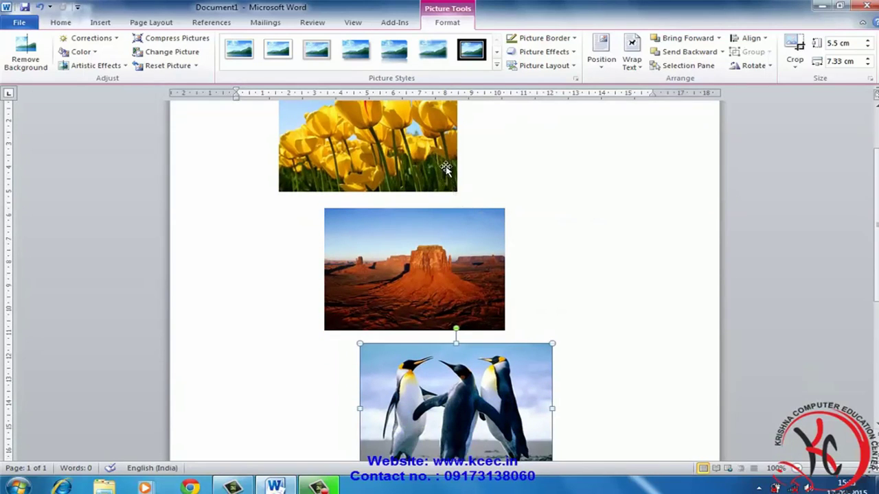
{"action": "left_click", "coordinate": [433, 261], "text": "ctrl"}
{"action": "left_click", "coordinate": [395, 142], "text": "ctrl"}
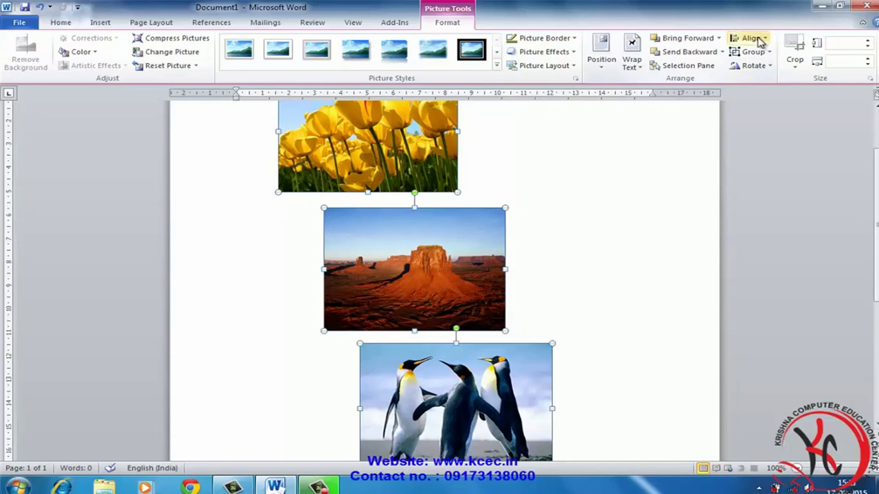
Dismiss the Windows colour-scheme message and align the three pictures' left edges
{"action": "left_click", "coordinate": [756, 39]}
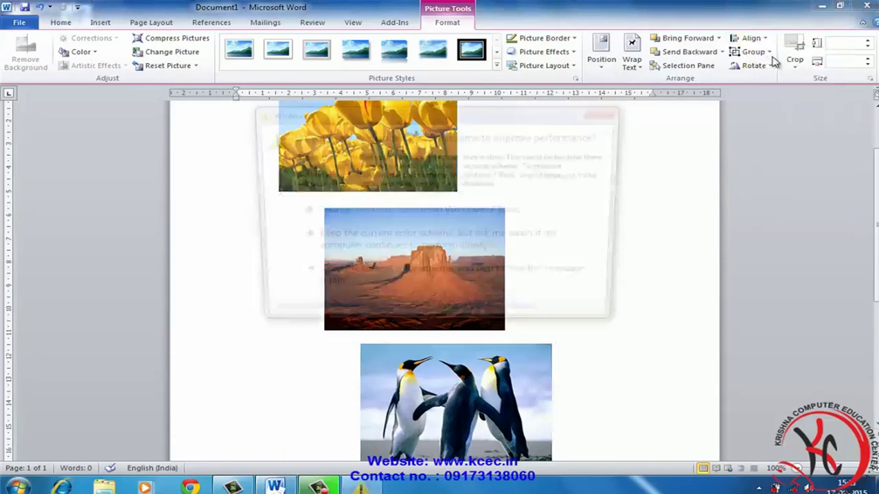
{"action": "left_click", "coordinate": [616, 110]}
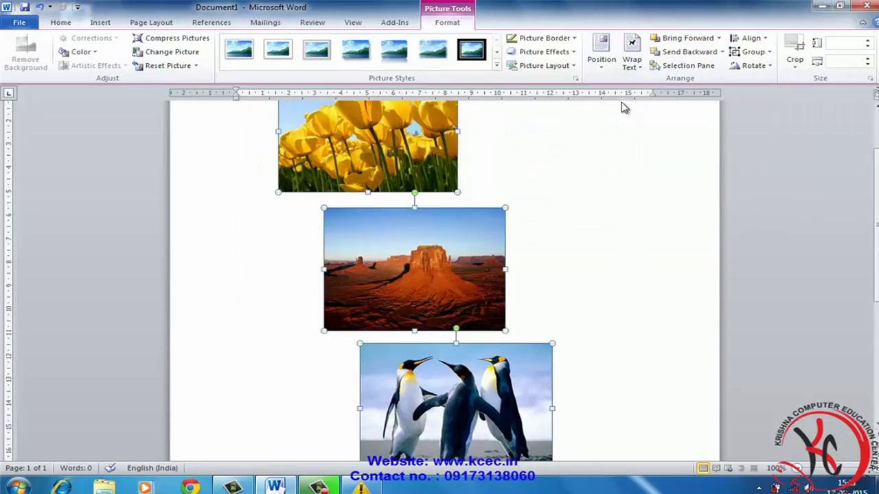
{"action": "left_click", "coordinate": [765, 39]}
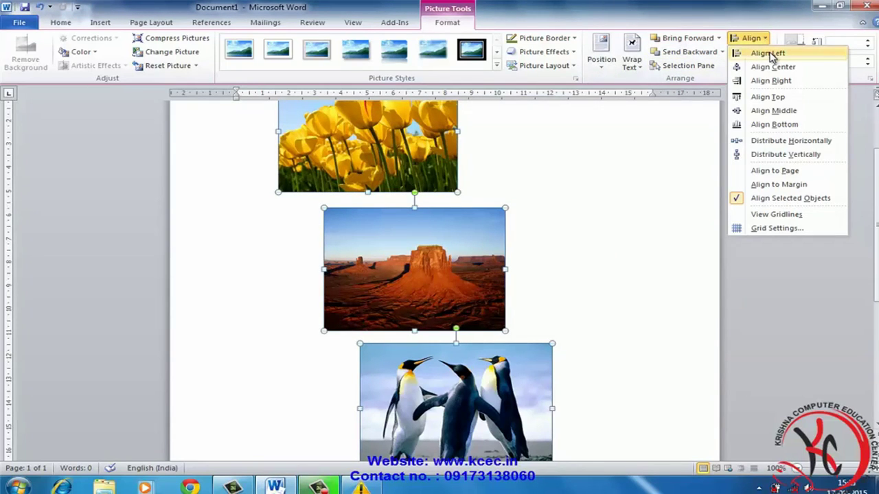
{"action": "left_click", "coordinate": [768, 54]}
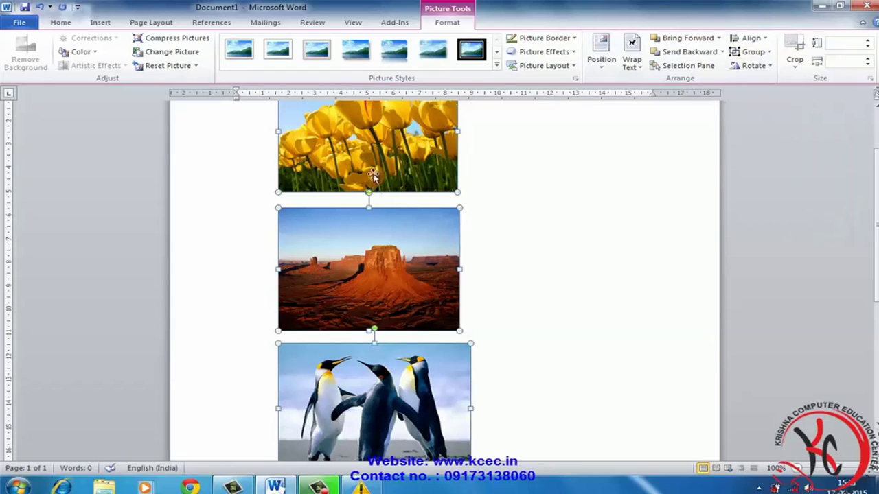
{"action": "scroll", "coordinate": [371, 194], "scroll_direction": "down", "scroll_amount": 3}
{"action": "scroll", "coordinate": [372, 195], "scroll_direction": "up", "scroll_amount": 3}
{"action": "scroll", "coordinate": [375, 172], "scroll_direction": "up", "scroll_amount": 2}
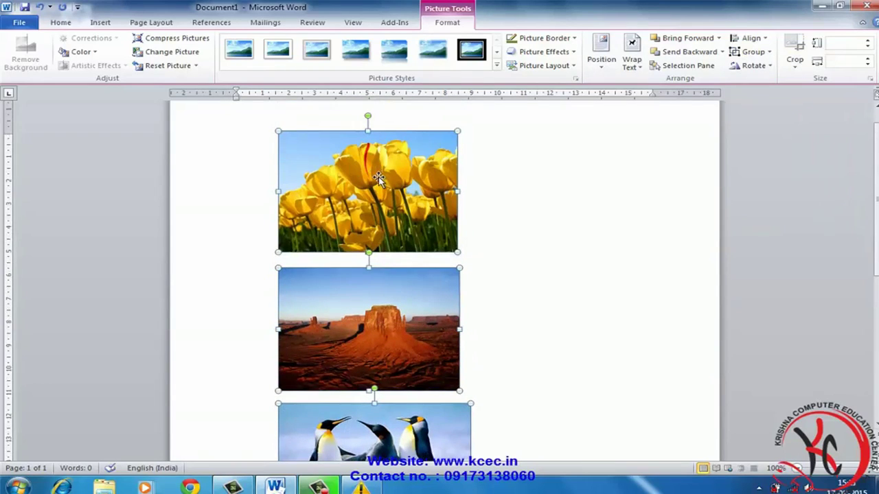
Align the pictures' right edges, then align them to the centre of one another
{"action": "left_click", "coordinate": [767, 40]}
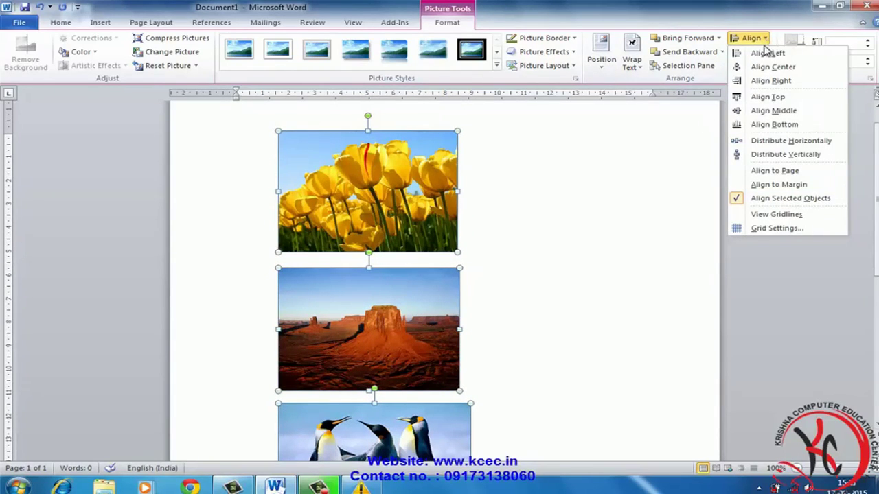
{"action": "left_click", "coordinate": [769, 81]}
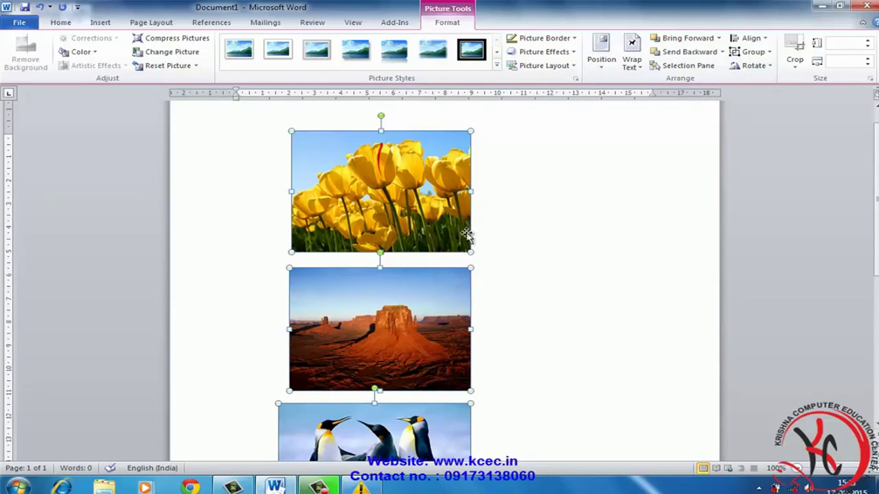
{"action": "left_click", "coordinate": [768, 40]}
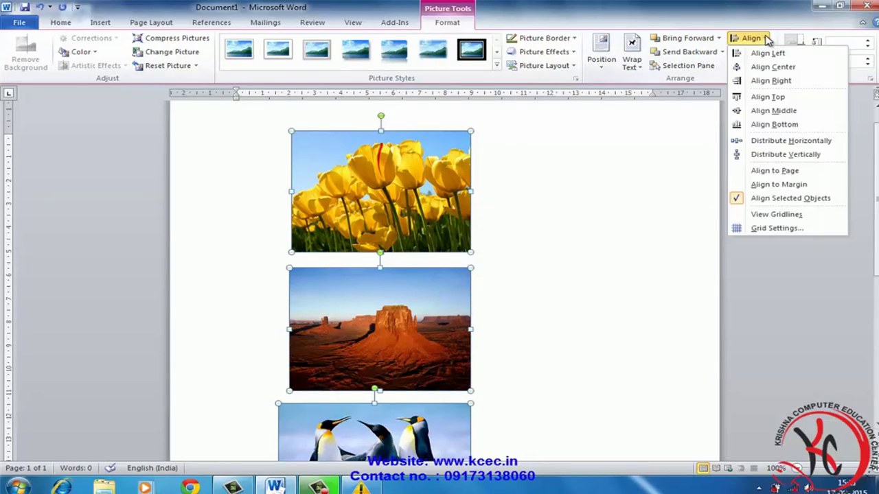
{"action": "left_click", "coordinate": [769, 69]}
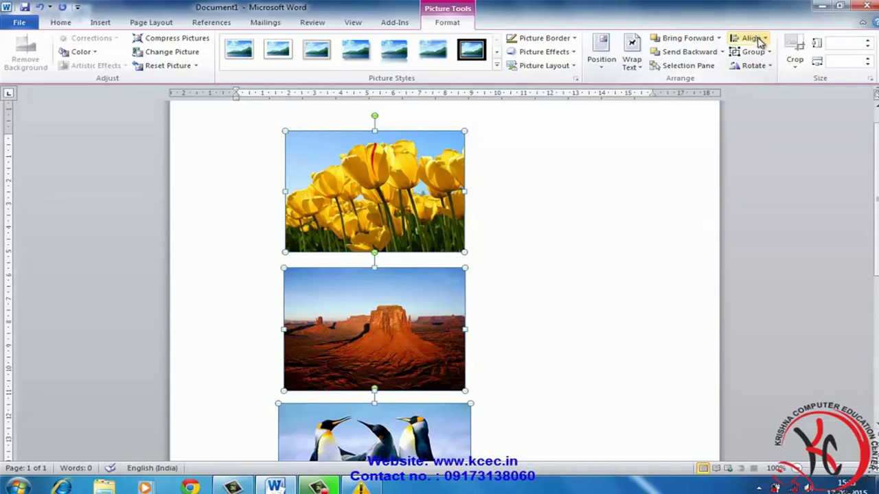
Check the Rotate options without rotating, then select only the desert picture
{"action": "left_click", "coordinate": [760, 40]}
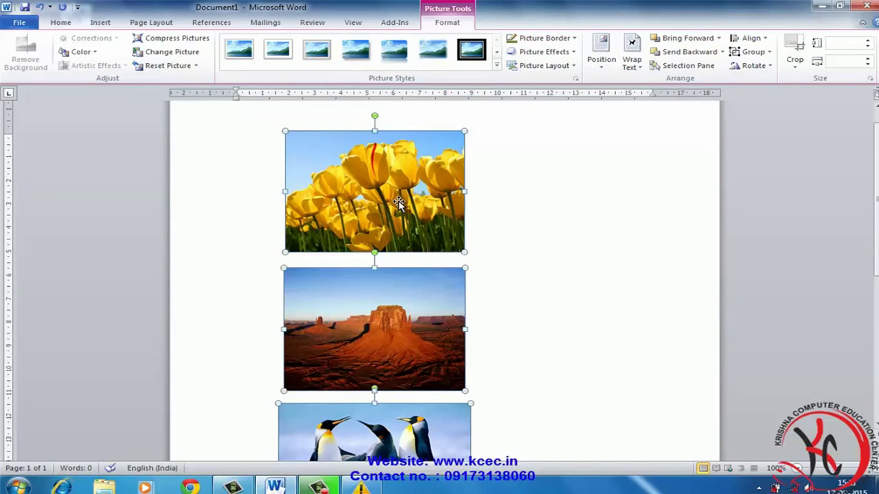
{"action": "left_click", "coordinate": [769, 65]}
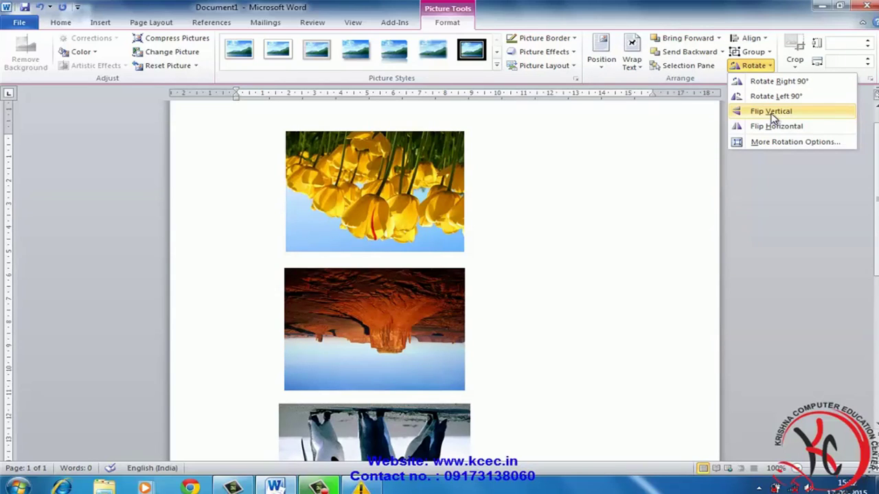
{"action": "left_click", "coordinate": [691, 136]}
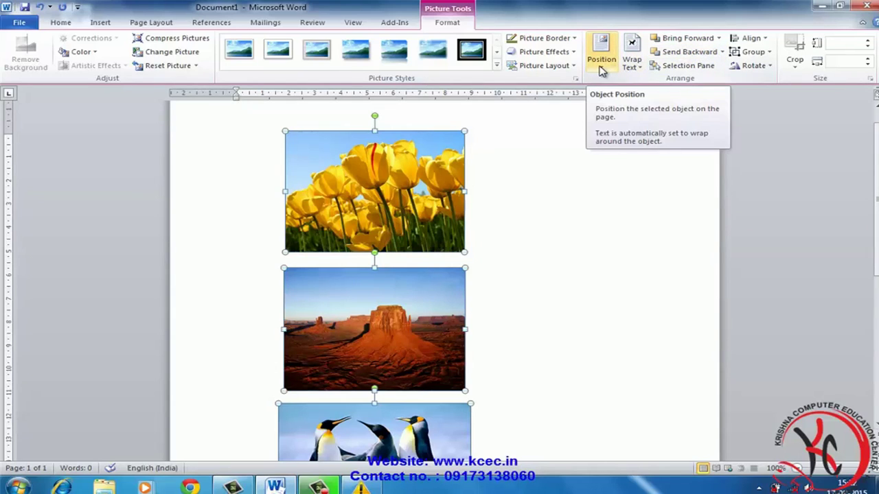
{"action": "left_click", "coordinate": [524, 294]}
{"action": "left_click", "coordinate": [427, 307]}
Delete the desert, penguin and tulip pictures from the page
{"action": "key", "text": "Delete"}
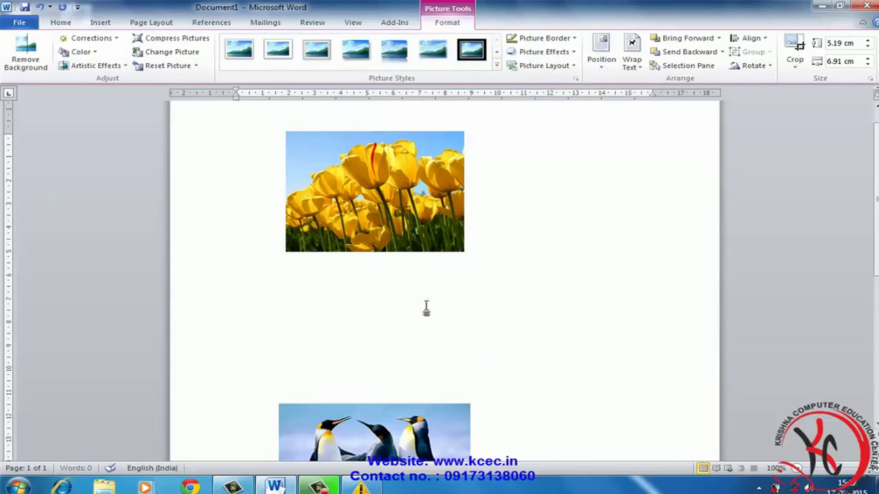
{"action": "left_click", "coordinate": [427, 412]}
{"action": "key", "text": "Delete"}
{"action": "left_click", "coordinate": [373, 222]}
{"action": "key", "text": "Delete"}
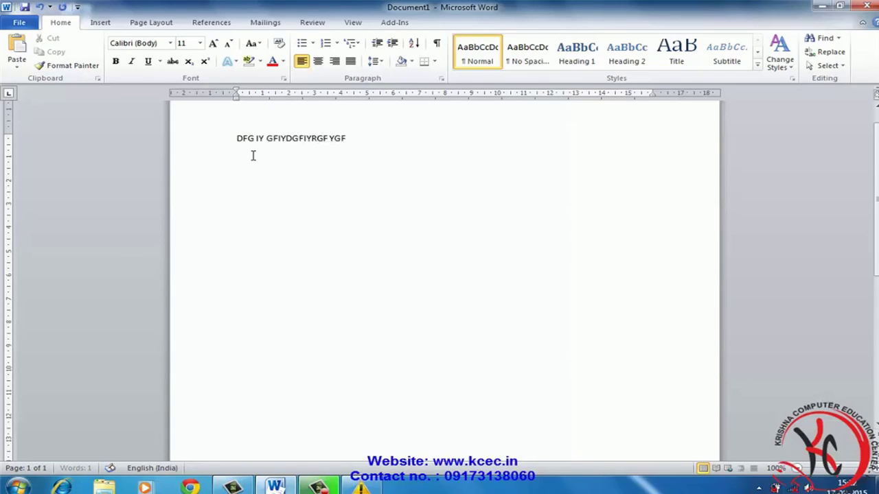
Type a trial line of nonsense capitals, then select and delete it all
{"action": "type", "text": "YUREGFYFG YUFGYUFGE YUFGYUFGEWFYUWEGFYUGFYUFGYUFGWEYU"}
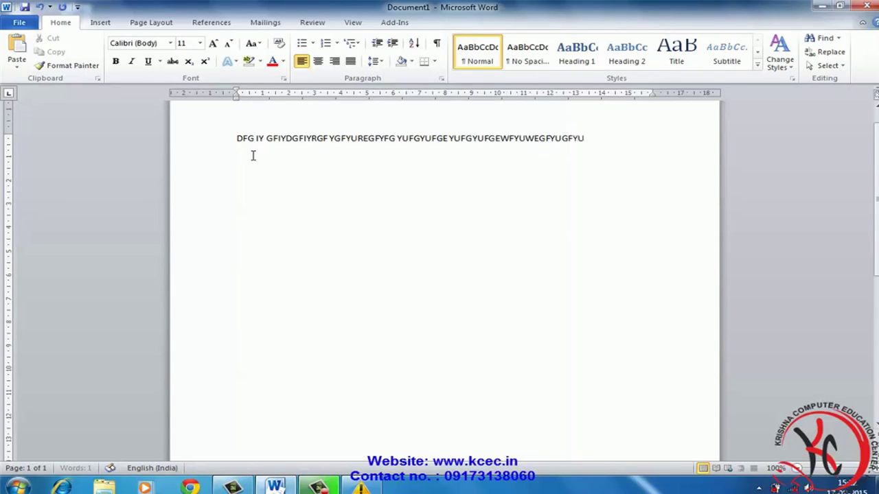
{"action": "type", "text": "FGEWFYUWEGFYUGFYUFGYUFGWEYUFGE"}
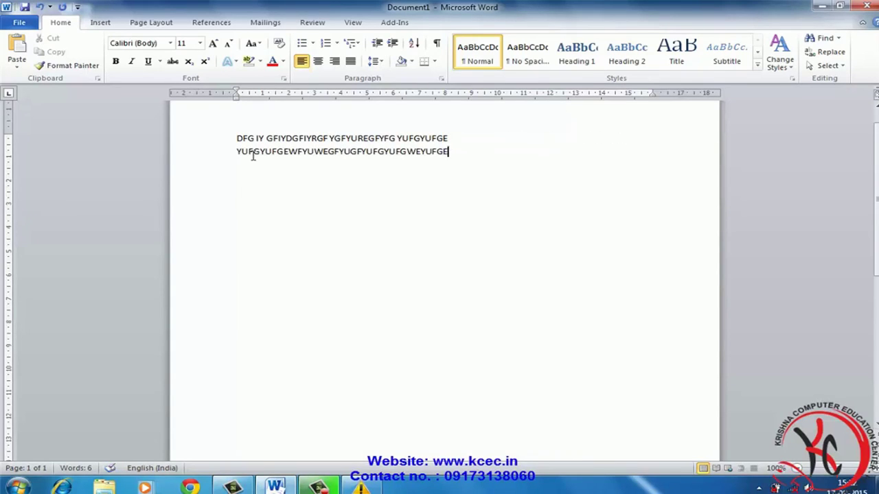
{"action": "key", "text": "ctrl+a"}
{"action": "key", "text": "Delete"}
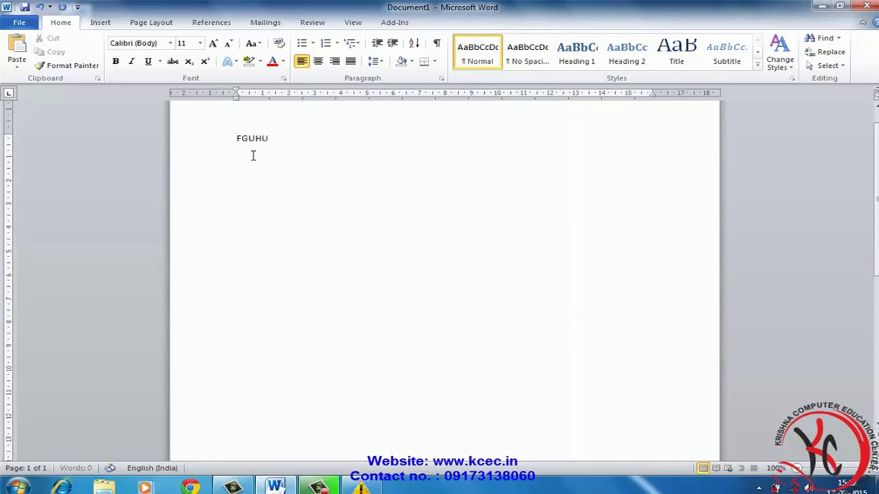
Type the filler line 'U HRIUGHERUIG HEIUGH…' and paste it repeatedly, undoing the last paste
{"action": "type", "text": "U HRIUGHERUIG HEIUGHEIUGHEIUGHIUGHIUGEHGIUEHGIUE"}
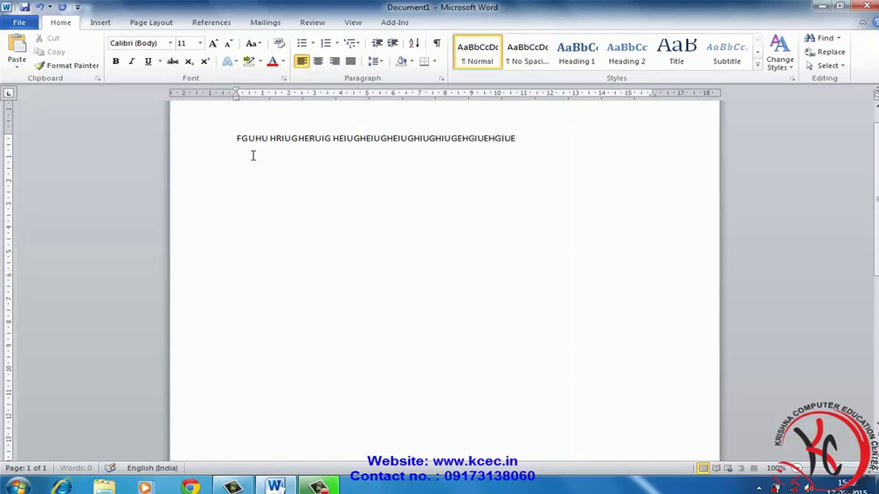
{"action": "type", "text": "GHUIEGHEIUGHEIUGHEIUGHG"}
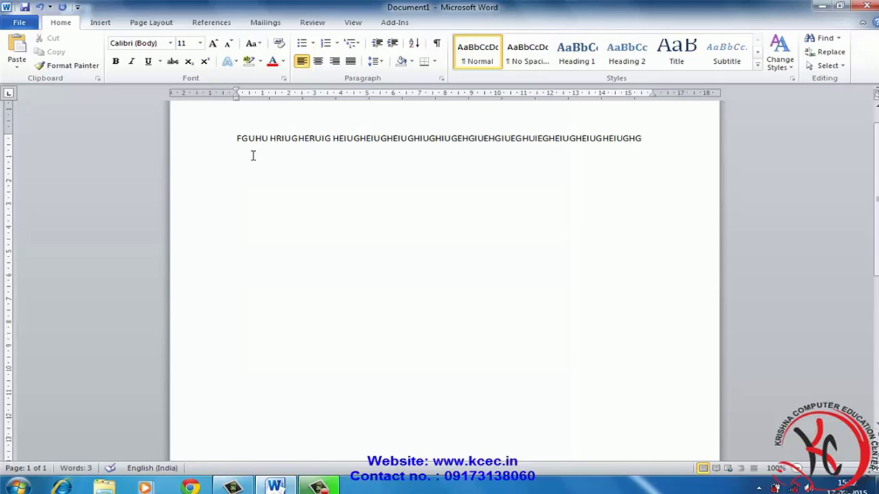
{"action": "key", "text": "ctrl+a"}
{"action": "key", "text": "ctrl+v"}
{"action": "key", "text": "ctrl+v"}
{"action": "key", "text": "ctrl+v"}
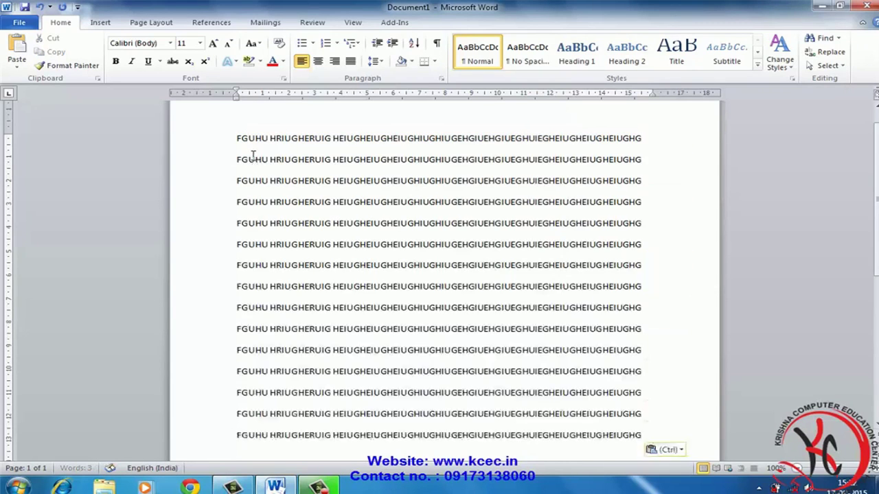
{"action": "key", "text": "ctrl+v"}
{"action": "key", "text": "ctrl+v"}
{"action": "key", "text": "ctrl+v"}
{"action": "key", "text": "ctrl+v"}
{"action": "key", "text": "ctrl+v"}
{"action": "key", "text": "ctrl+v"}
{"action": "key", "text": "ctrl+v"}
{"action": "key", "text": "ctrl+v"}
{"action": "key", "text": "ctrl+v"}
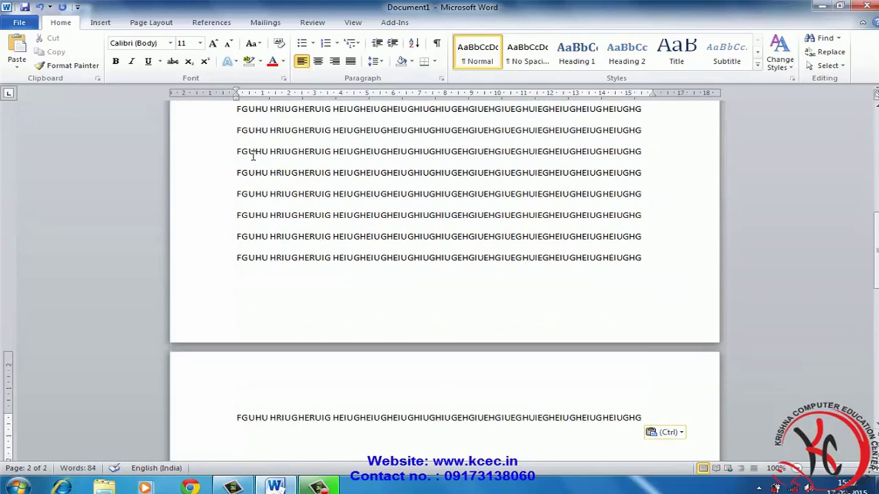
{"action": "key", "text": "ctrl+z"}
{"action": "scroll", "coordinate": [334, 194], "scroll_direction": "up", "scroll_amount": 4}
{"action": "scroll", "coordinate": [332, 189], "scroll_direction": "up", "scroll_amount": 4}
{"action": "scroll", "coordinate": [330, 184], "scroll_direction": "up", "scroll_amount": 3}
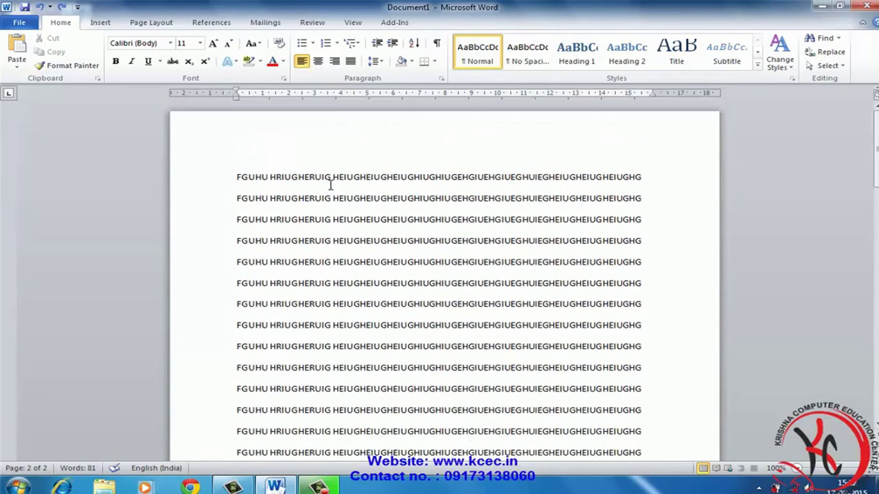
Insert the Desert picture from file and shrink it to about 6.7 × 5 cm
{"action": "left_click", "coordinate": [100, 22]}
{"action": "left_click", "coordinate": [145, 49]}
{"action": "left_click", "coordinate": [433, 169]}
{"action": "left_click", "coordinate": [517, 327]}
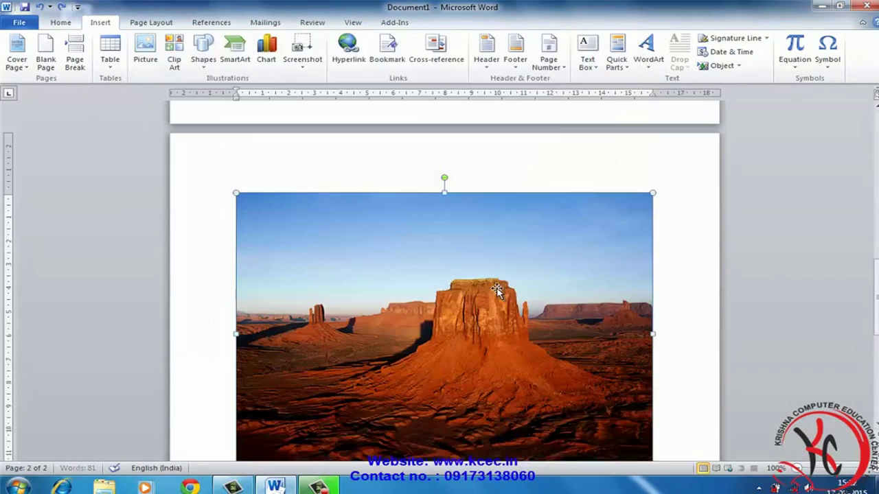
{"action": "left_click_drag", "start_coordinate": [651, 459], "coordinate": [412, 312]}
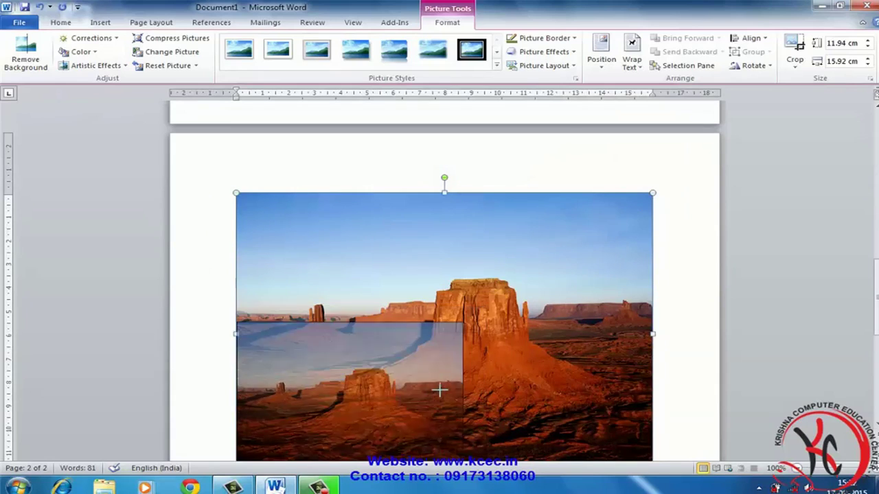
Try Tight wrapping, then In Line with Text, then Top Center position for the picture
{"action": "left_click", "coordinate": [631, 65]}
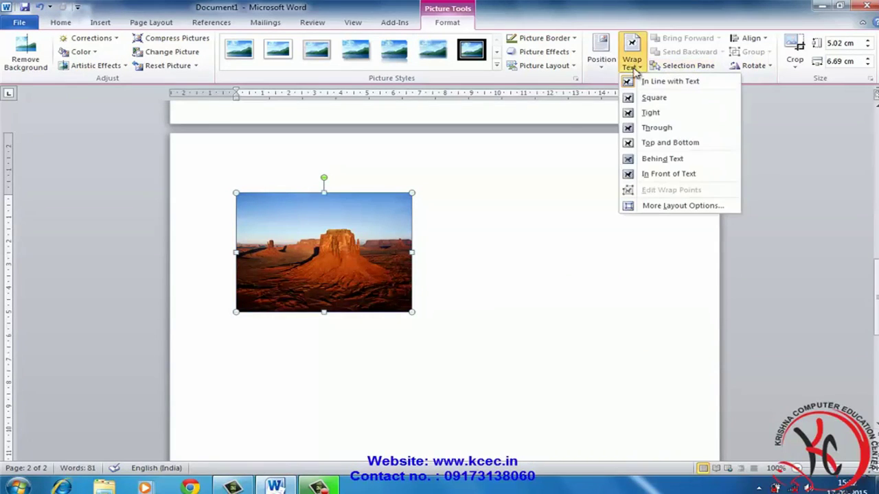
{"action": "left_click", "coordinate": [663, 113]}
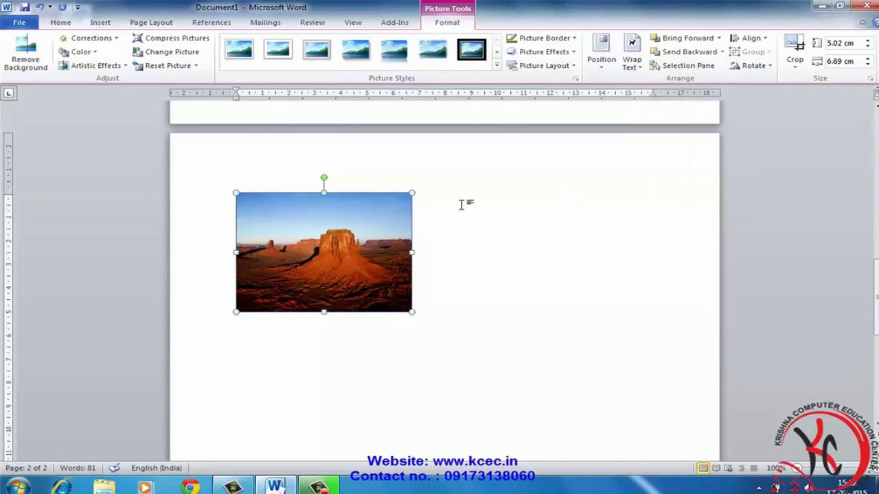
{"action": "left_click", "coordinate": [602, 54]}
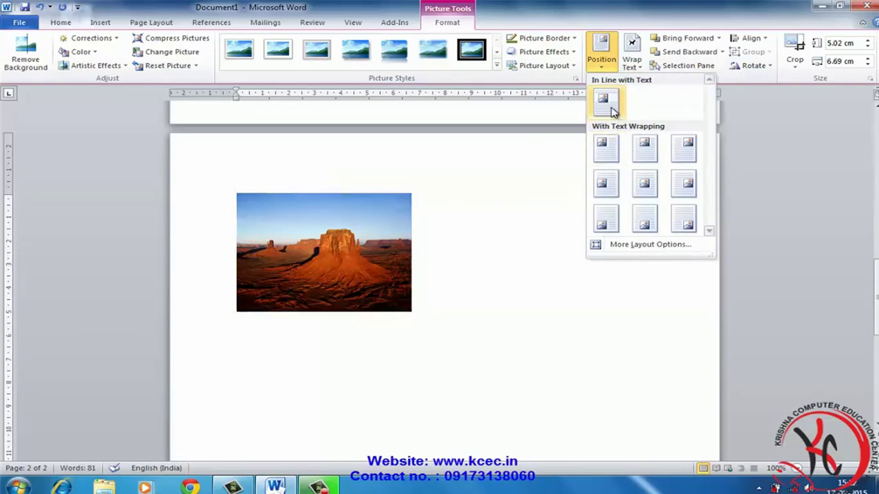
{"action": "left_click", "coordinate": [610, 105]}
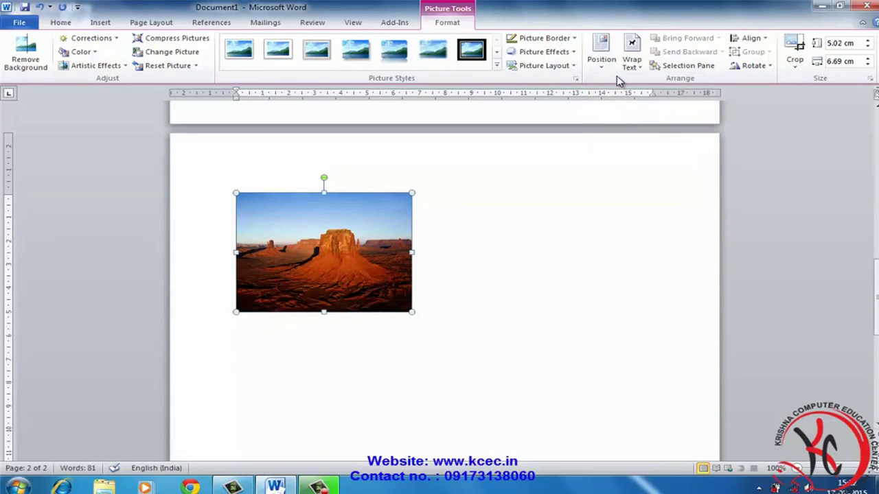
{"action": "left_click", "coordinate": [601, 54]}
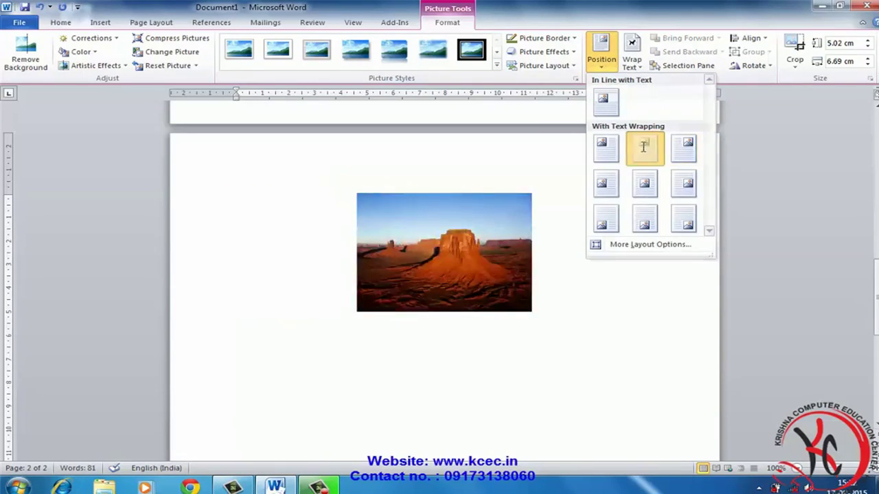
{"action": "left_click", "coordinate": [645, 148]}
Drag the Desert picture from page 2 up into the filler text on page 1
{"action": "scroll", "coordinate": [508, 289], "scroll_direction": "up", "scroll_amount": 1}
{"action": "left_click_drag", "start_coordinate": [477, 343], "coordinate": [488, 145]}
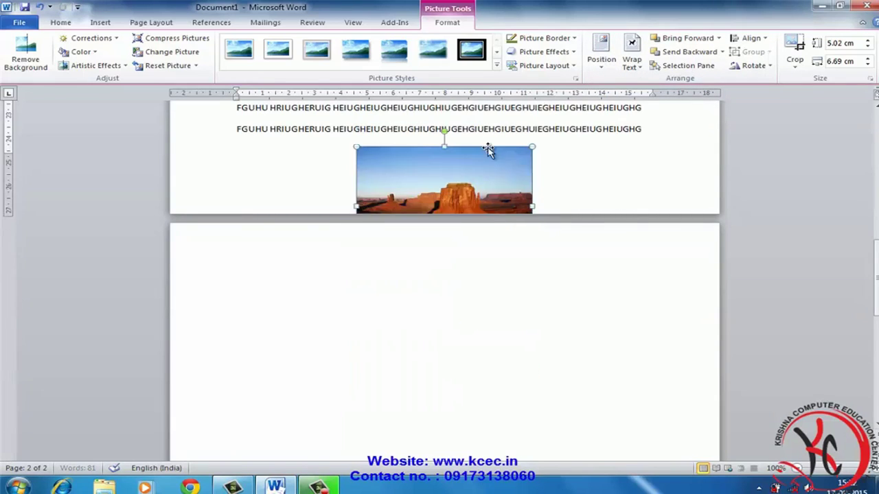
{"action": "scroll", "coordinate": [492, 151], "scroll_direction": "up", "scroll_amount": 3}
{"action": "left_click_drag", "start_coordinate": [472, 354], "coordinate": [485, 167]}
{"action": "scroll", "coordinate": [485, 164], "scroll_direction": "up", "scroll_amount": 2}
{"action": "scroll", "coordinate": [485, 163], "scroll_direction": "up", "scroll_amount": 3}
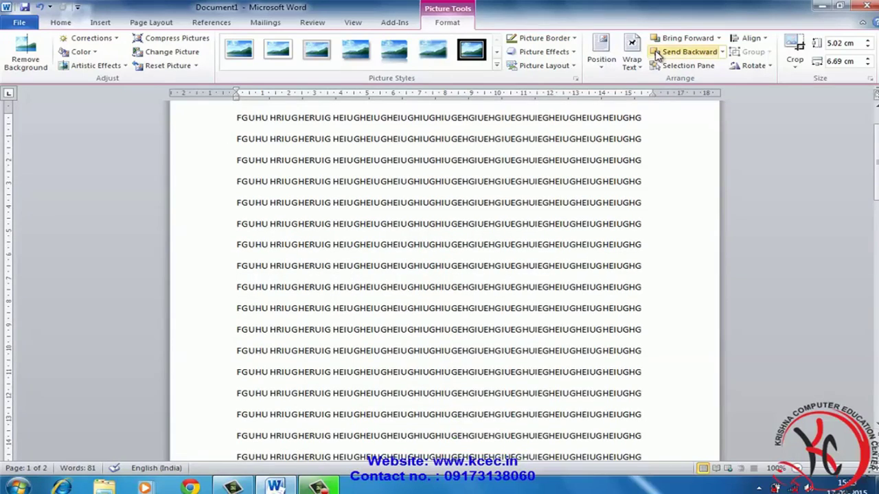
{"action": "scroll", "coordinate": [606, 121], "scroll_direction": "up", "scroll_amount": 2}
Position the Desert picture at Top Center with Square Text Wrapping, previewing other placements
{"action": "left_click", "coordinate": [601, 51]}
{"action": "left_click", "coordinate": [616, 102]}
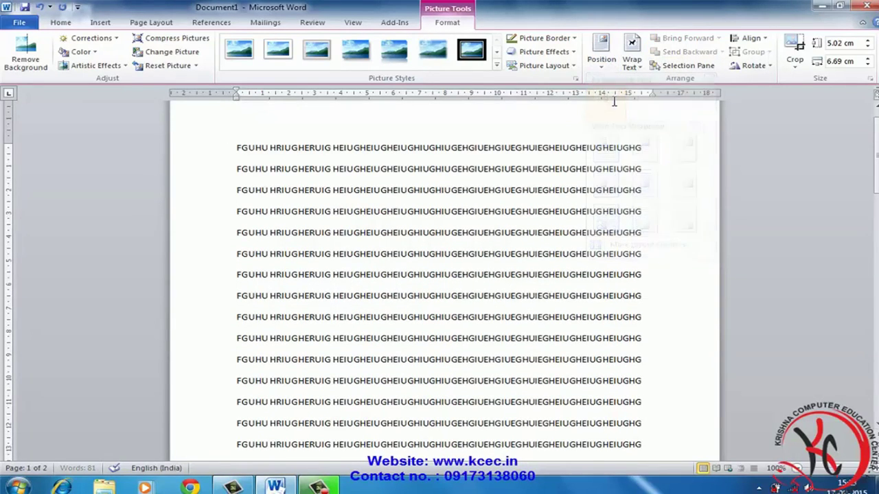
{"action": "left_click", "coordinate": [601, 52]}
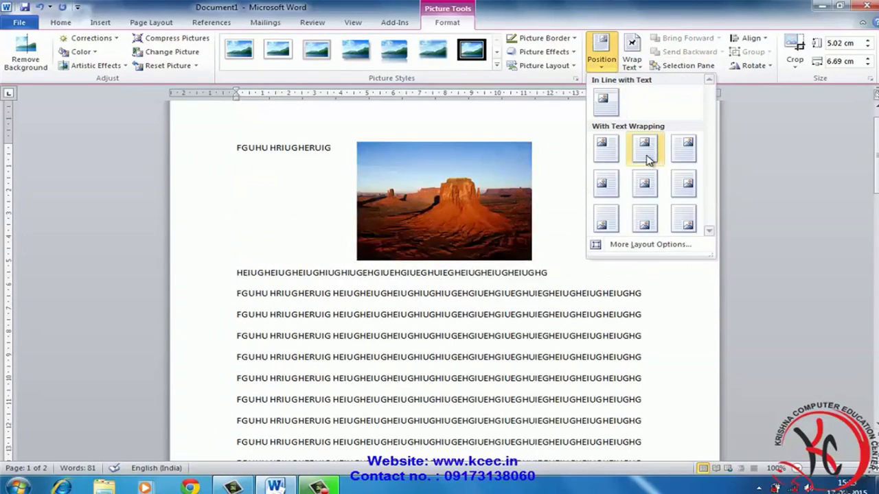
{"action": "left_click", "coordinate": [645, 155]}
{"action": "left_click", "coordinate": [609, 71]}
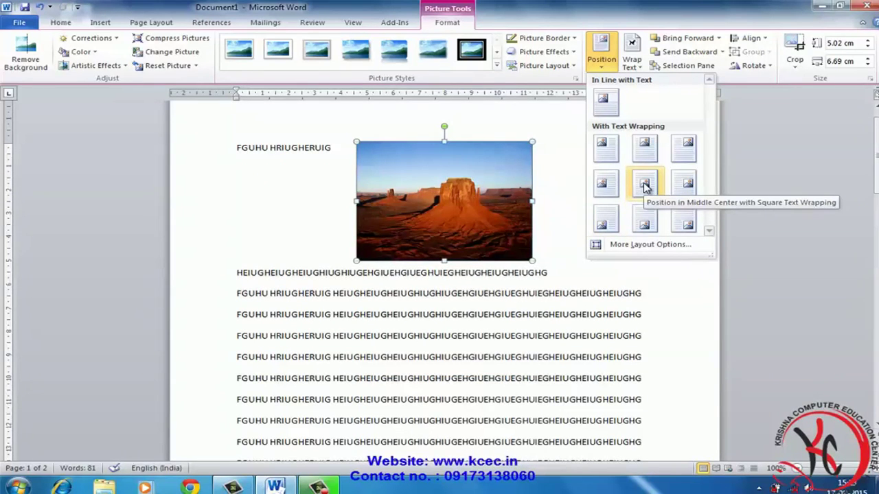
{"action": "left_click", "coordinate": [693, 295]}
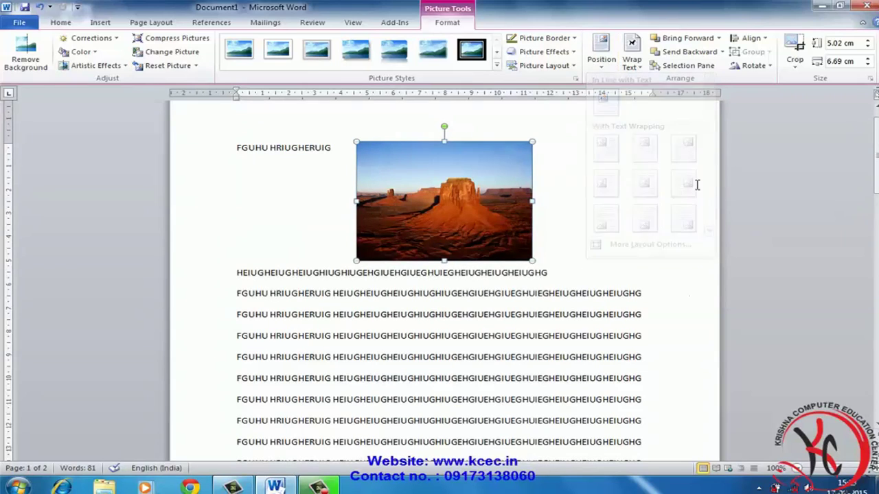
Try Square, Tight, Top and Bottom, and Behind Text wrapping, finishing with In Front of Text
{"action": "left_click", "coordinate": [636, 72]}
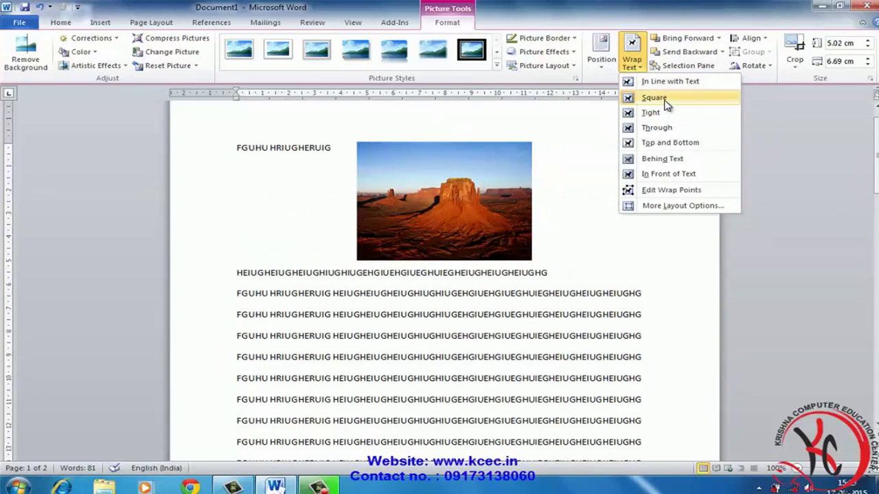
{"action": "left_click", "coordinate": [664, 99]}
{"action": "left_click", "coordinate": [638, 66]}
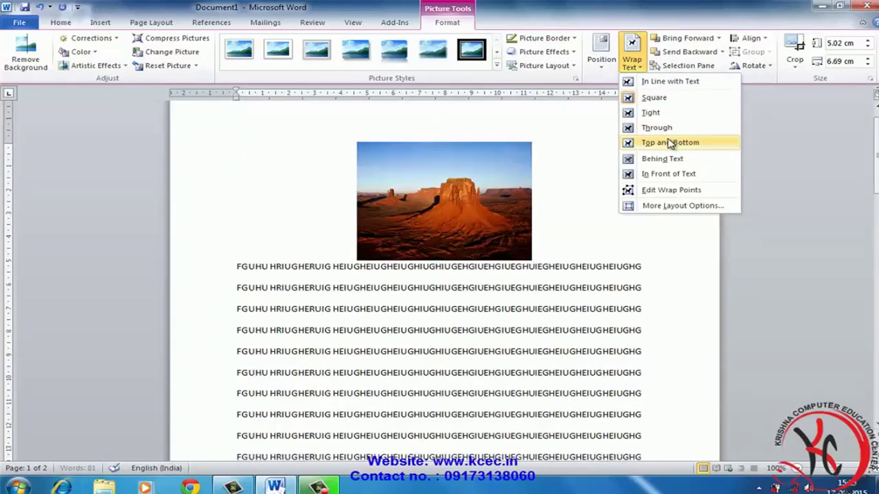
{"action": "left_click", "coordinate": [655, 113]}
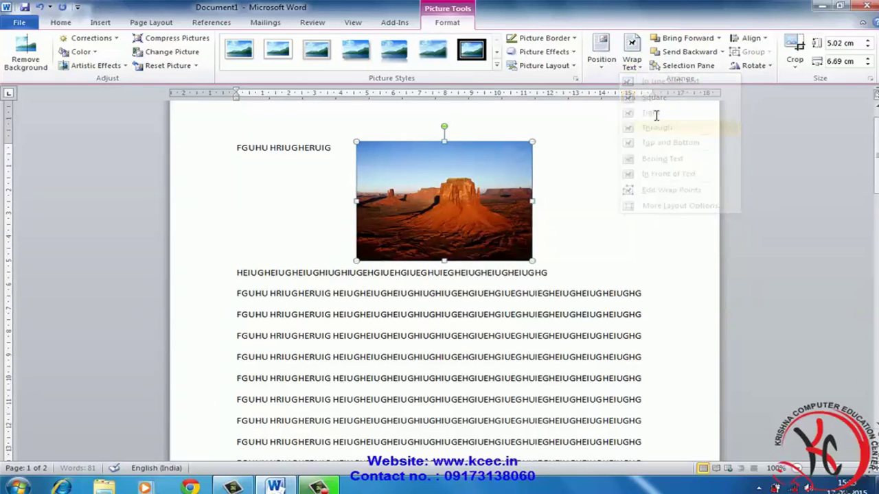
{"action": "left_click", "coordinate": [641, 65]}
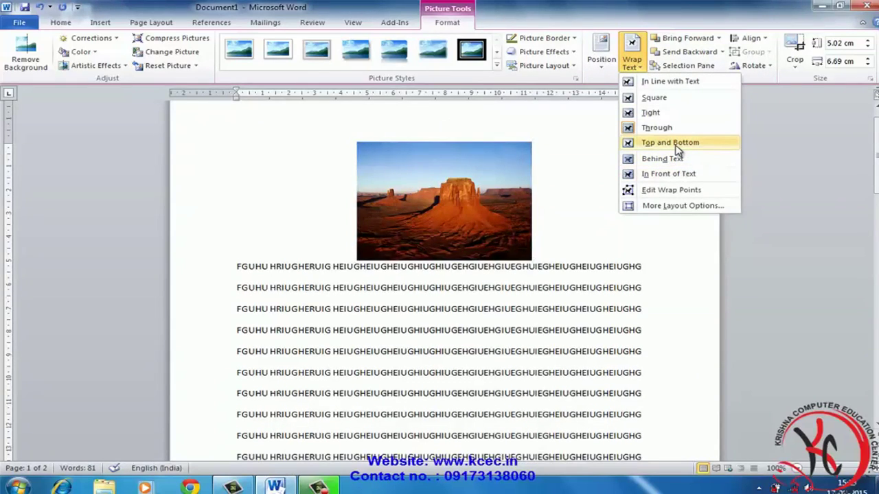
{"action": "left_click", "coordinate": [676, 143]}
{"action": "left_click", "coordinate": [631, 62]}
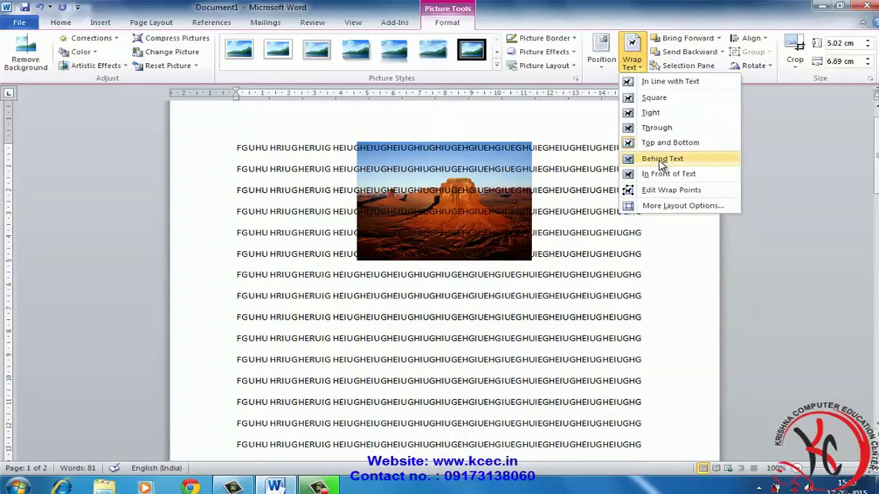
{"action": "left_click", "coordinate": [660, 161]}
{"action": "left_click", "coordinate": [631, 60]}
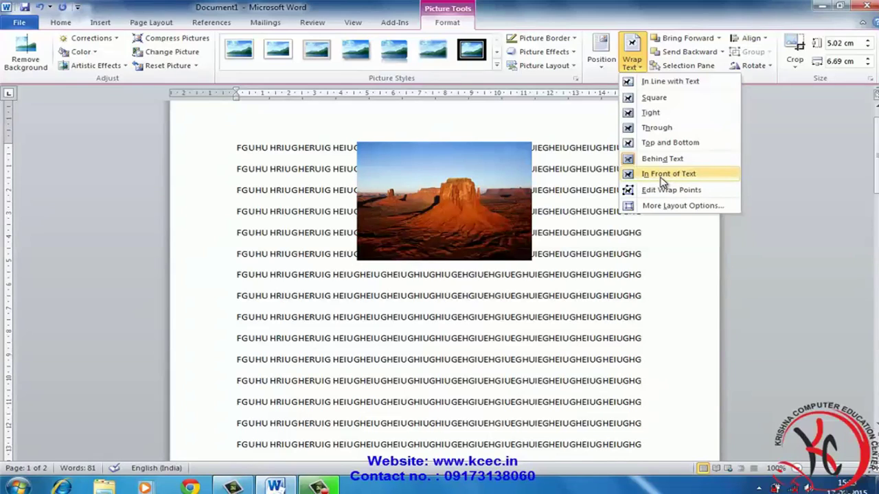
{"action": "left_click", "coordinate": [649, 173]}
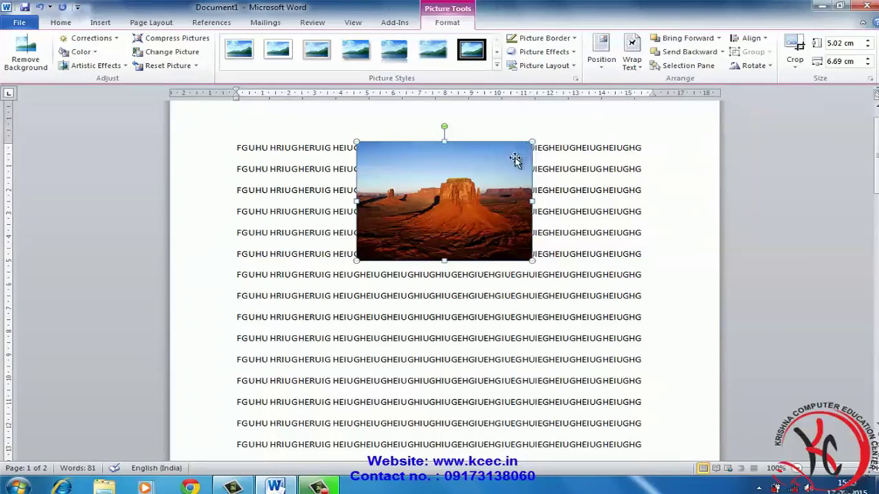
Step the Desert picture's height and width up to 6.6 cm by 8.8 cm
{"action": "left_click", "coordinate": [870, 43]}
{"action": "left_click", "coordinate": [870, 42]}
{"action": "left_click", "coordinate": [870, 43]}
{"action": "left_click", "coordinate": [870, 43]}
{"action": "left_click", "coordinate": [870, 42]}
{"action": "left_click", "coordinate": [870, 42]}
{"action": "left_click", "coordinate": [870, 43]}
{"action": "left_click", "coordinate": [870, 42]}
{"action": "left_click", "coordinate": [870, 42]}
{"action": "left_click", "coordinate": [870, 42]}
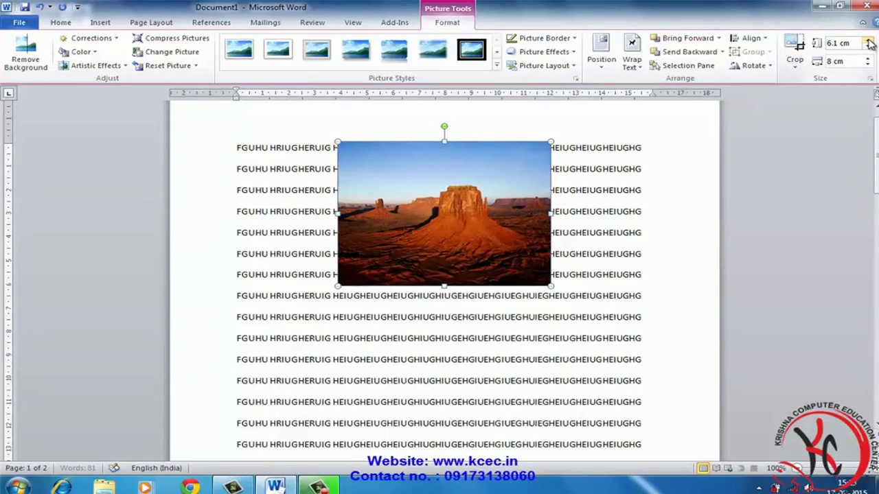
{"action": "left_click", "coordinate": [867, 58]}
{"action": "left_click", "coordinate": [868, 59]}
{"action": "left_click", "coordinate": [868, 58]}
{"action": "left_click", "coordinate": [868, 58]}
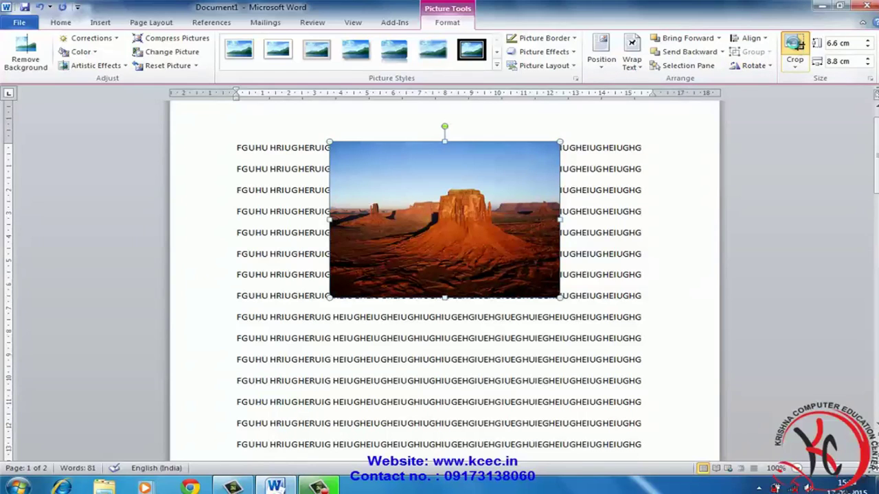
Crop the top-right and top-left corners inward to 4.66 × 4.52 cm around the butte, then reselect it
{"action": "left_click", "coordinate": [795, 49]}
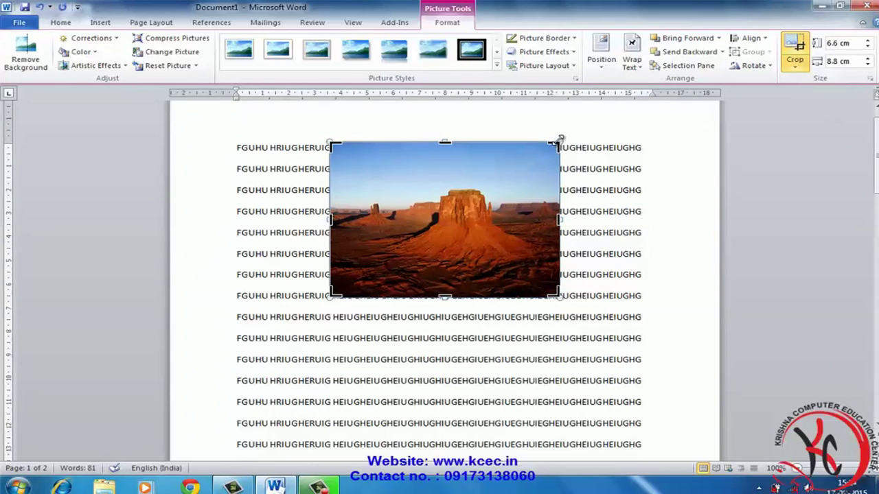
{"action": "left_click_drag", "start_coordinate": [548, 152], "coordinate": [499, 187]}
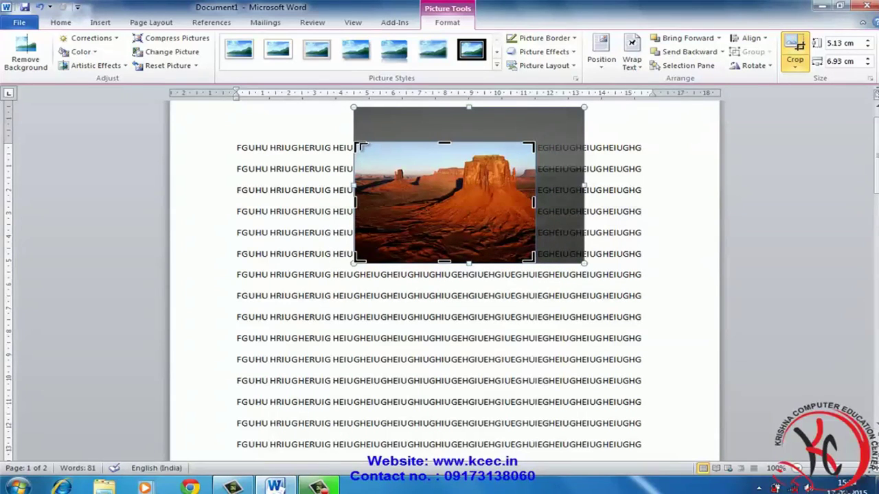
{"action": "left_click_drag", "start_coordinate": [358, 145], "coordinate": [418, 154]}
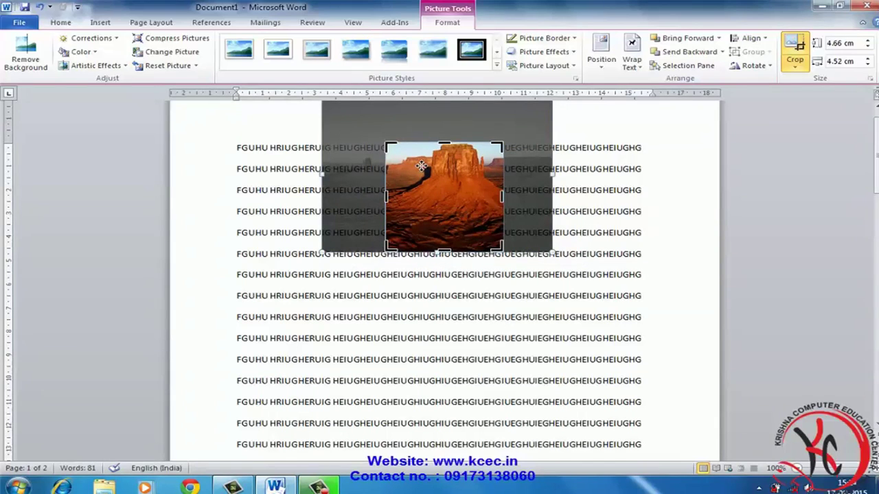
{"action": "key", "text": "Escape"}
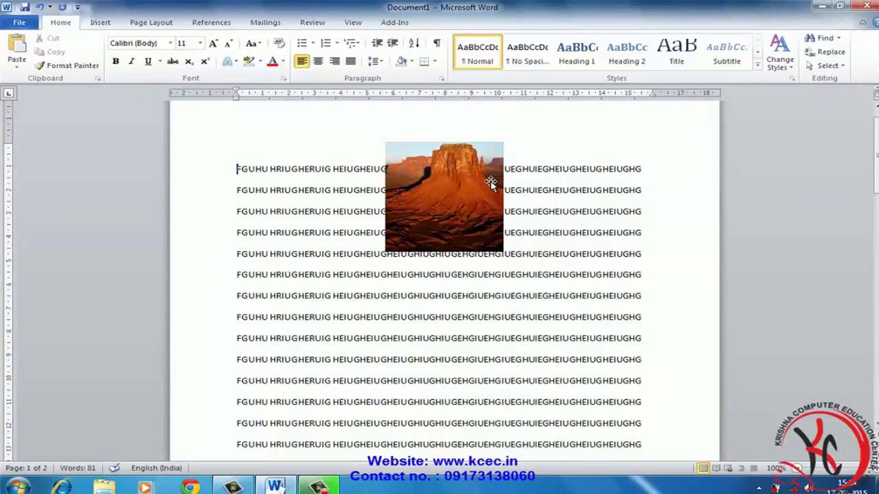
{"action": "left_click", "coordinate": [448, 218]}
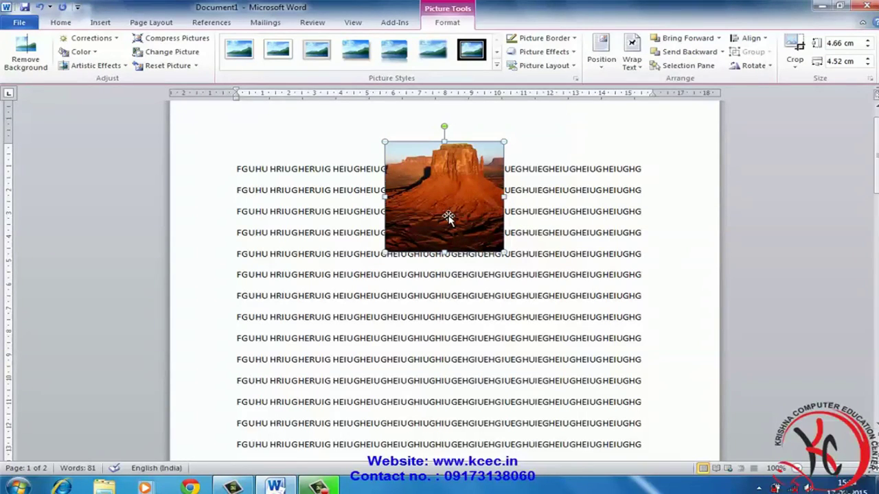